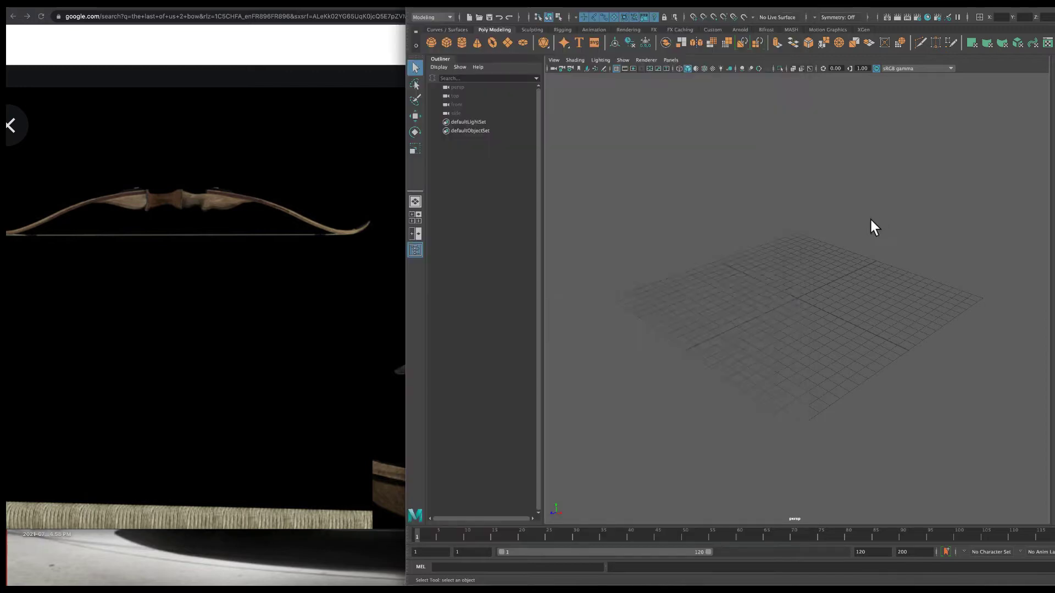
Create a polygon cube in the side view and scale it into a thin flat bar
key("space")
key("space")
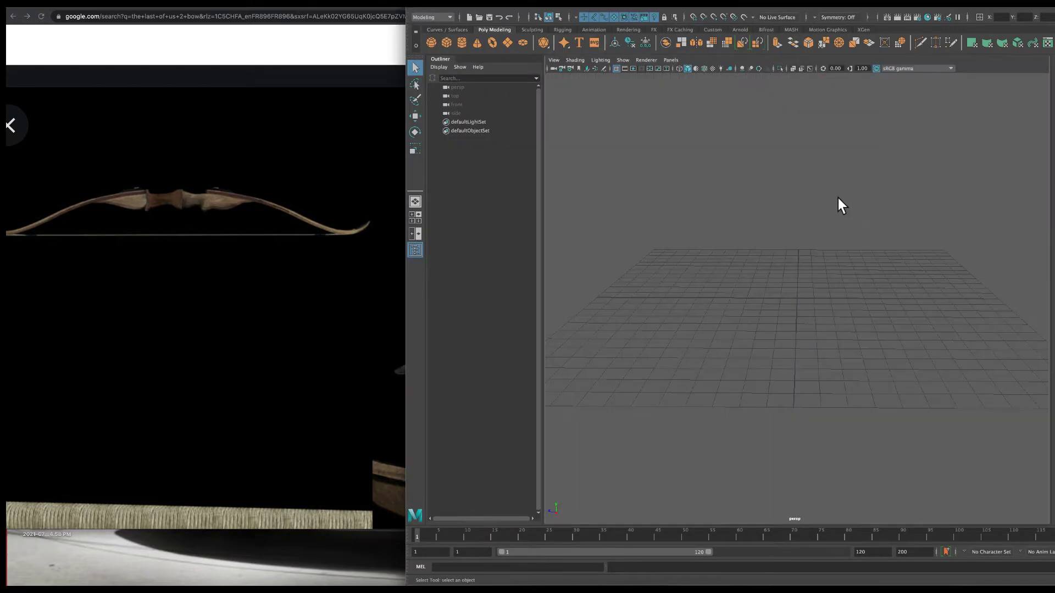
left_click(447, 42)
key("space")
key("space")
key("r")
left_click_drag(740, 318, 582, 322)
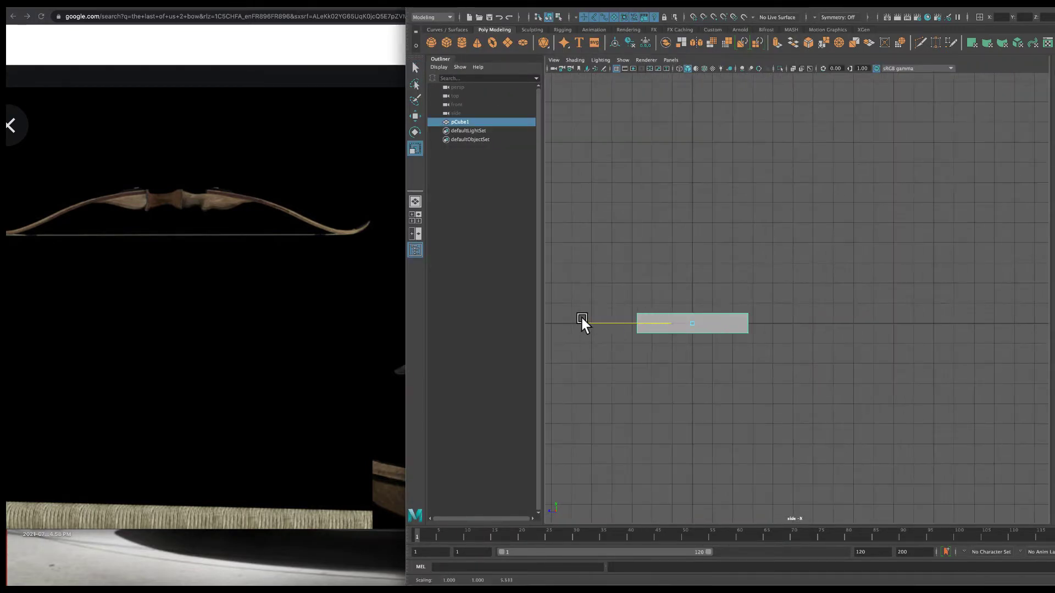
left_click_drag(695, 300, 697, 318)
left_click(527, 144)
Draw a six-point CV curve tracing the limb's gently curving S-shape
left_click(455, 8)
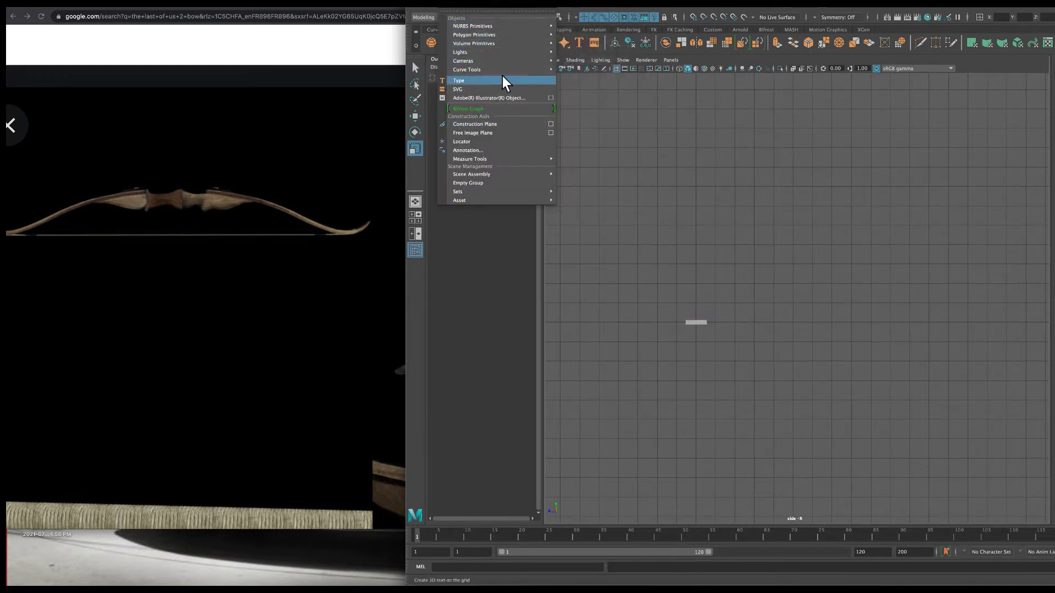
left_click(577, 70)
left_click(637, 302)
left_click(686, 299)
left_click(728, 278)
left_click(760, 262)
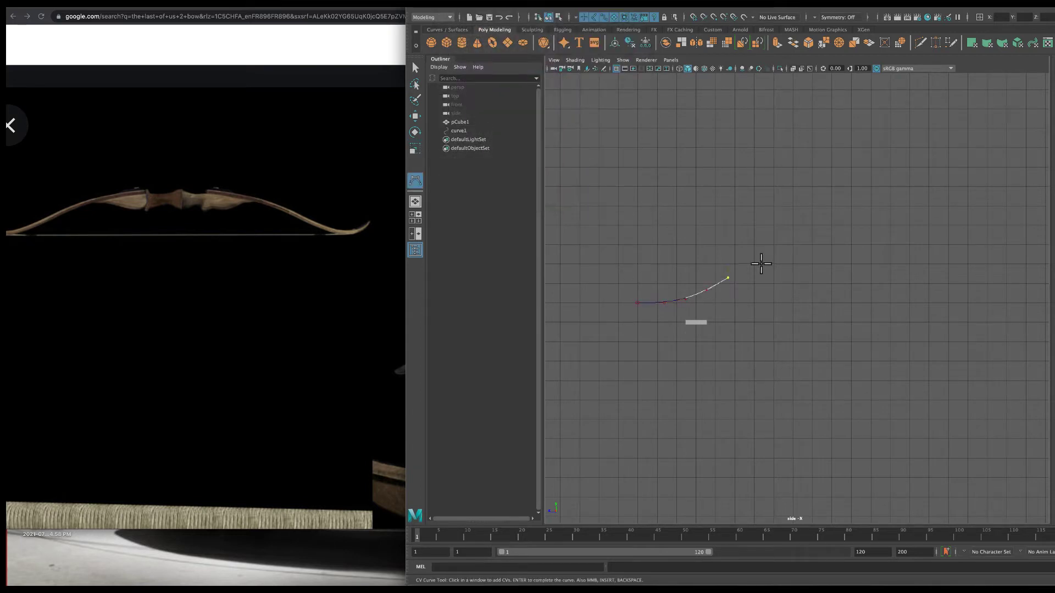
left_click(792, 256)
left_click(872, 253)
key("Return")
Reselect the flattened cube and orbit around it and the curve
key("q")
key("space")
key("space")
left_click(801, 294)
key("r")
mouse_move(800, 297)
left_mouse_down("alt")
mouse_move(665, 292)
mouse_move(671, 276)
mouse_move(803, 342)
mouse_move(790, 387)
left_mouse_up("alt")
Extrude the cube face along the guide curve with 25 divisions
left_click(790, 387)
left_click(757, 304)
key("w")
mouse_move(757, 304)
left_mouse_down("alt")
mouse_move(779, 331)
mouse_move(669, 296)
left_mouse_up("alt")
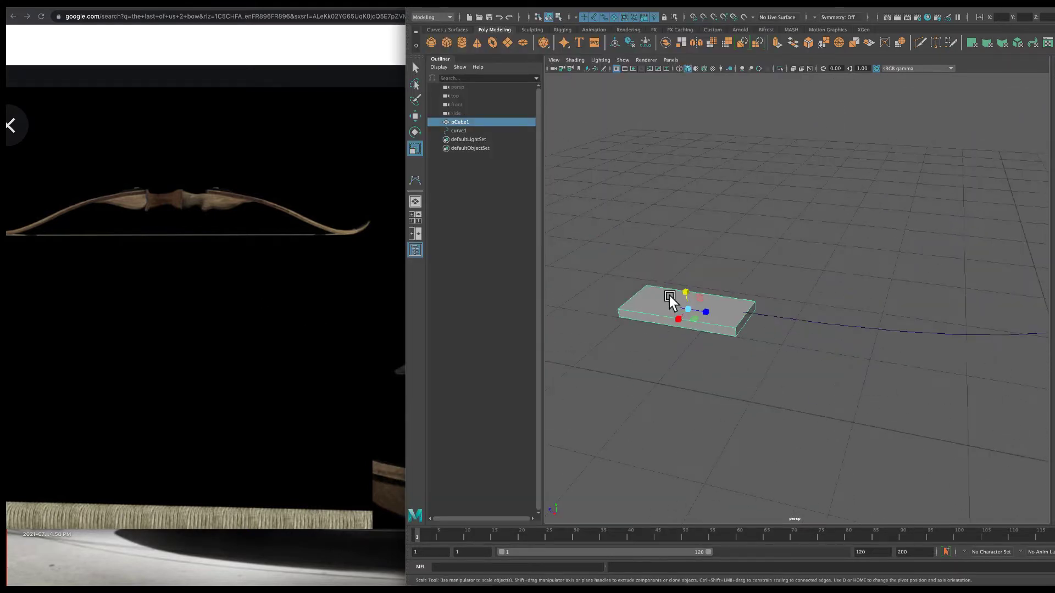
right_click(734, 306)
key("ctrl+e")
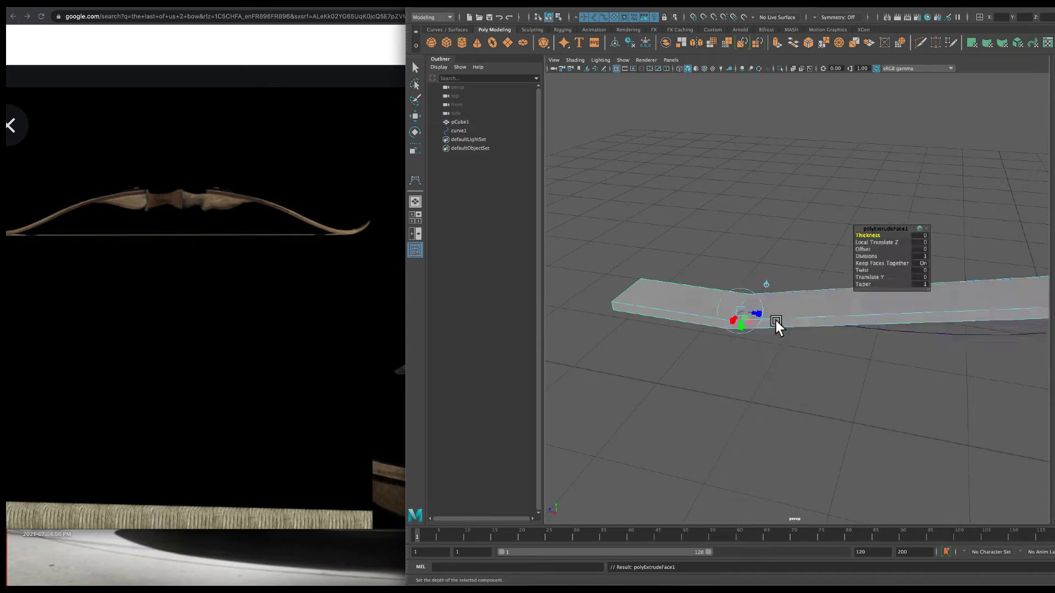
left_click_drag(891, 241, 906, 241)
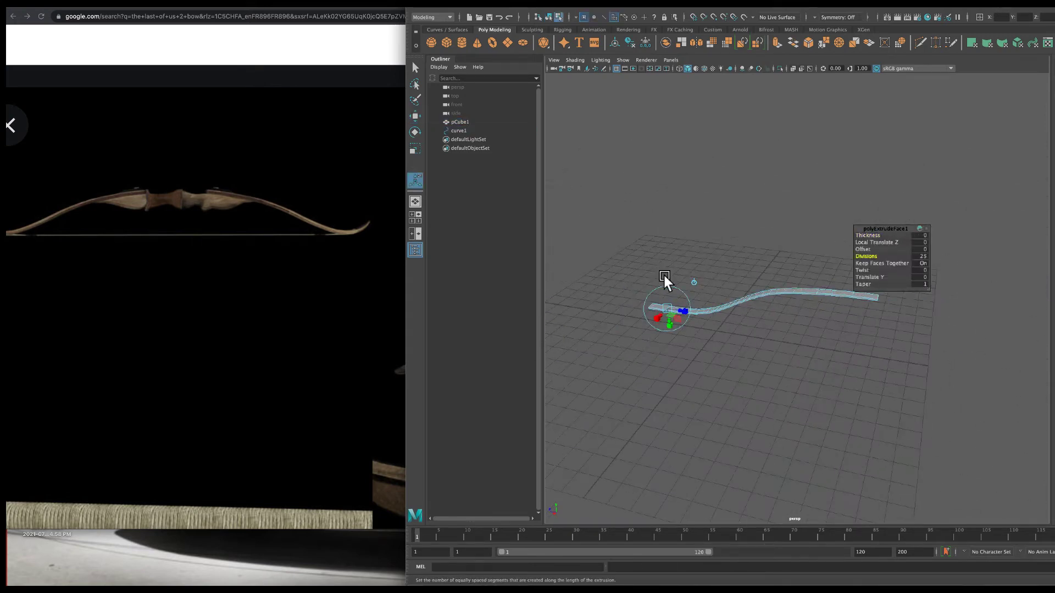
Select the face at the end of the bent strip
key("q")
left_click_drag(664, 276, 648, 271, "alt")
scroll(682, 363, "up", 2)
left_click_drag(683, 363, 700, 326, "alt")
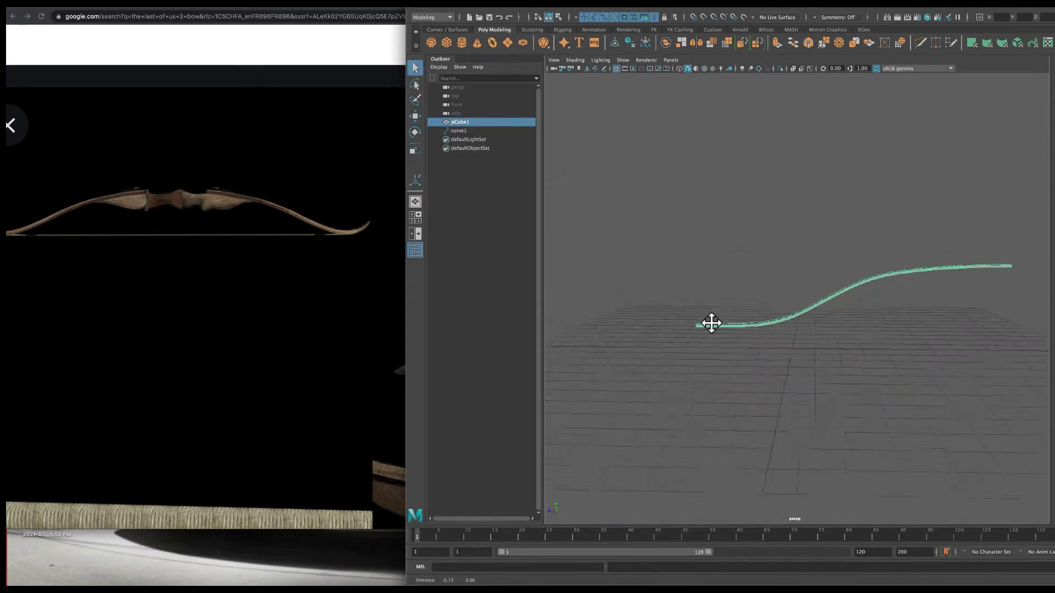
right_click(637, 358)
left_click(681, 369)
left_click(718, 413)
key("w")
mouse_move(719, 414)
left_mouse_down("alt")
mouse_move(700, 409)
mouse_move(691, 388)
mouse_move(695, 413)
mouse_move(704, 372)
mouse_move(740, 381)
mouse_move(697, 404)
left_mouse_up("alt")
scroll(697, 404, "down", 5)
scroll(683, 417, "up", 5)
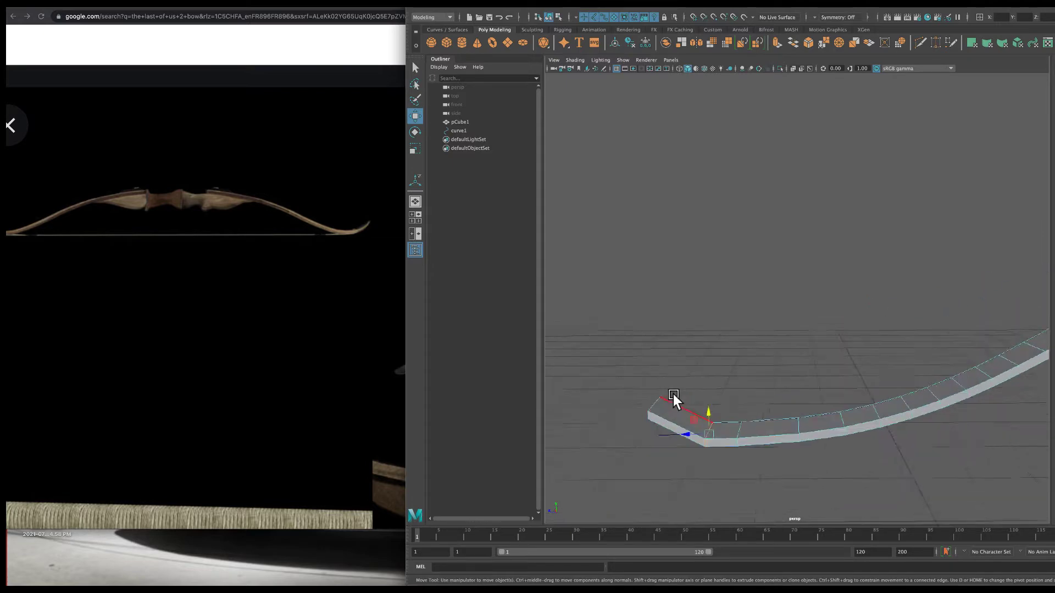
Extrude the end face again and move the short new section into place
right_click_drag(786, 378, 737, 374, "shift")
key("w")
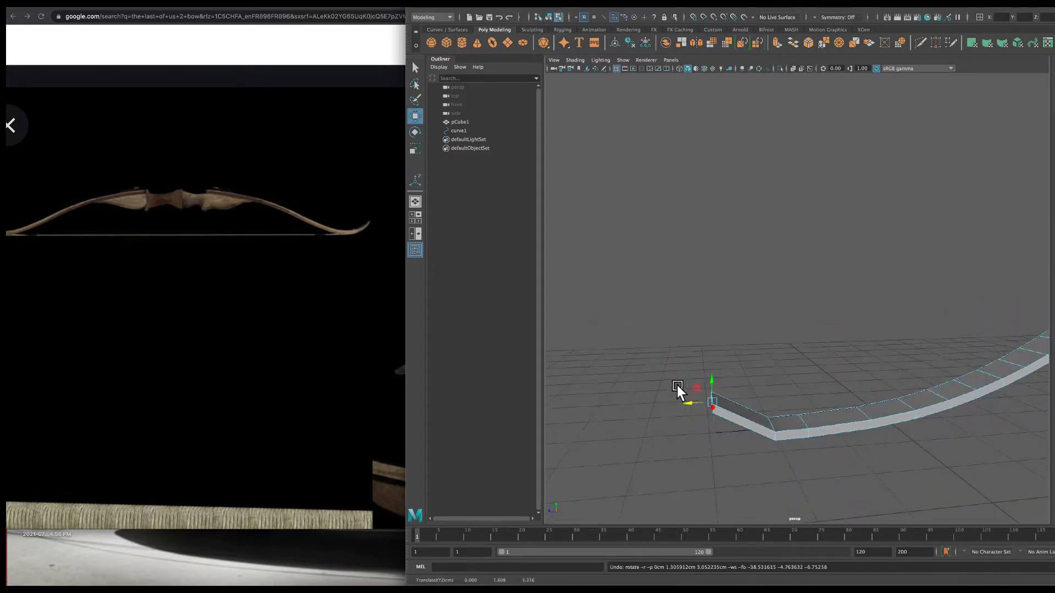
key("ctrl+z")
scroll(730, 374, "up", 5)
scroll(727, 344, "down", 3)
right_click_drag(894, 312, 891, 305, "shift")
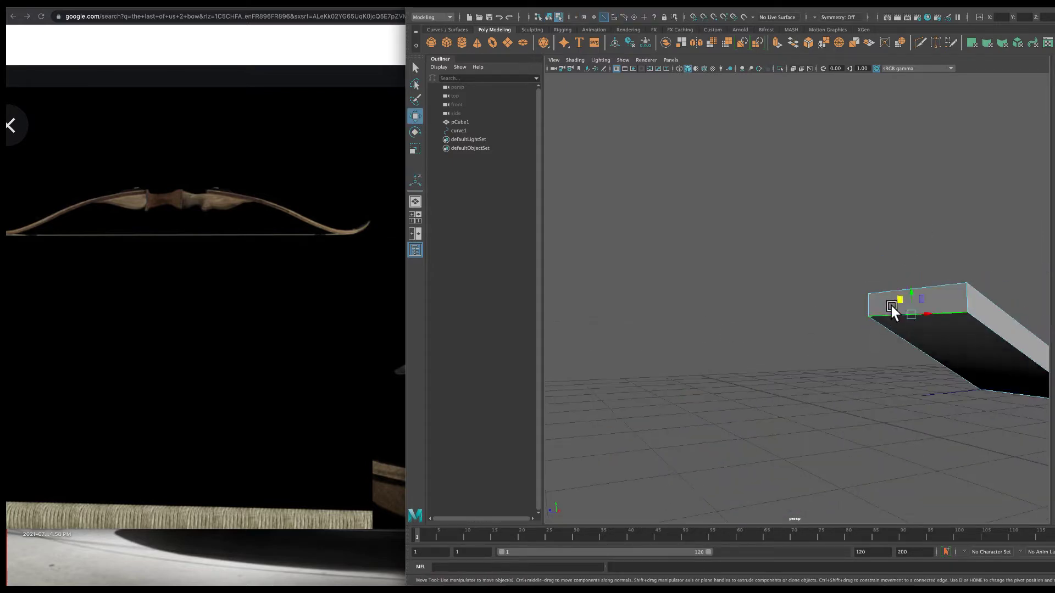
scroll(839, 315, "down", 3)
right_click_drag(724, 392, 694, 376, "shift")
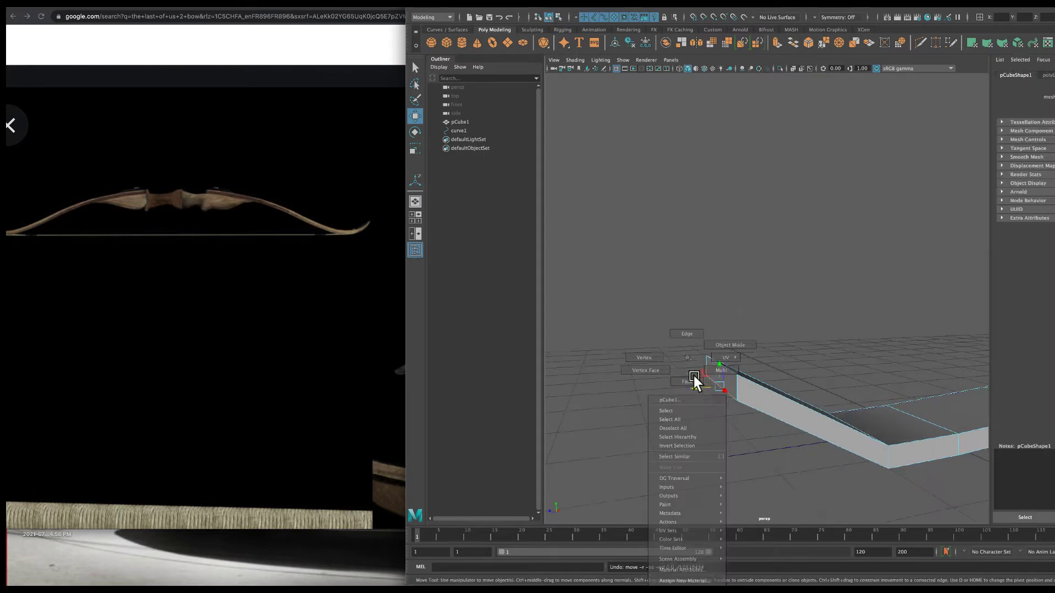
left_click_drag(714, 371, 611, 437)
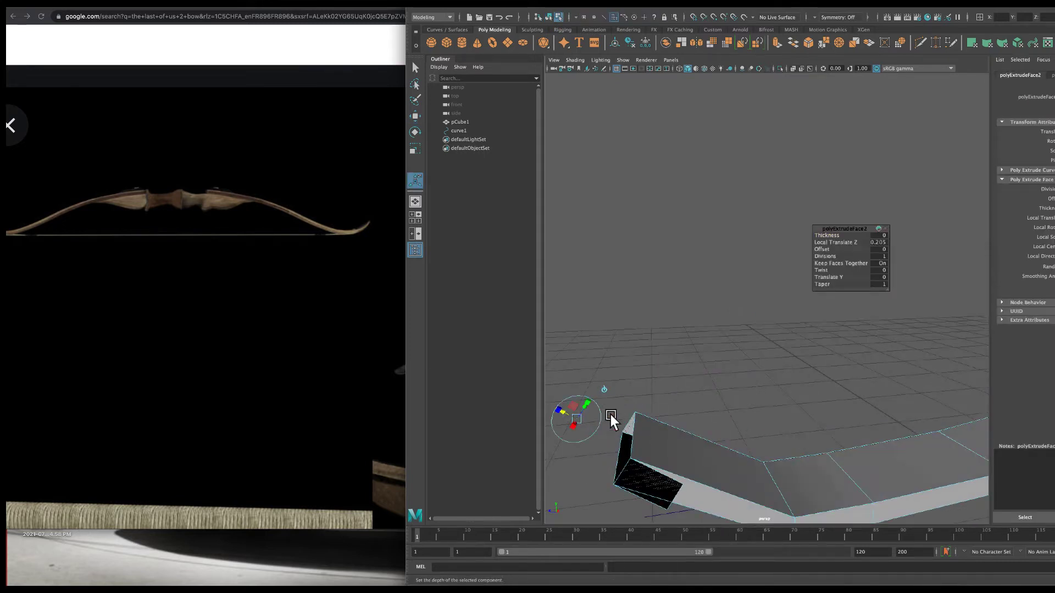
key("w")
mouse_move(792, 342)
left_mouse_down()
mouse_move(618, 345)
mouse_move(707, 314)
mouse_move(693, 299)
mouse_move(632, 331)
left_mouse_up()
Insert an extra edge loop near the strip's end
middle_click_drag(632, 330, 677, 336, "alt")
left_click(661, 359)
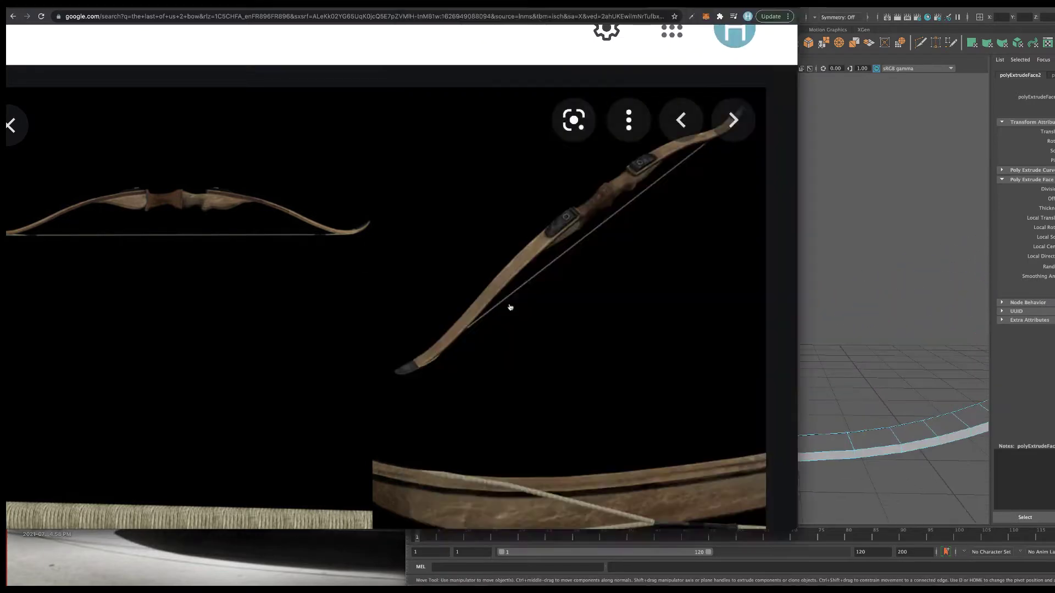
mouse_move(662, 359)
left_mouse_down("alt")
mouse_move(629, 358)
mouse_move(683, 331)
mouse_move(702, 405)
mouse_move(751, 403)
mouse_move(813, 440)
mouse_move(744, 426)
mouse_move(836, 295)
mouse_move(789, 282)
left_mouse_up("alt")
left_click(701, 405)
key("r")
left_click(761, 429)
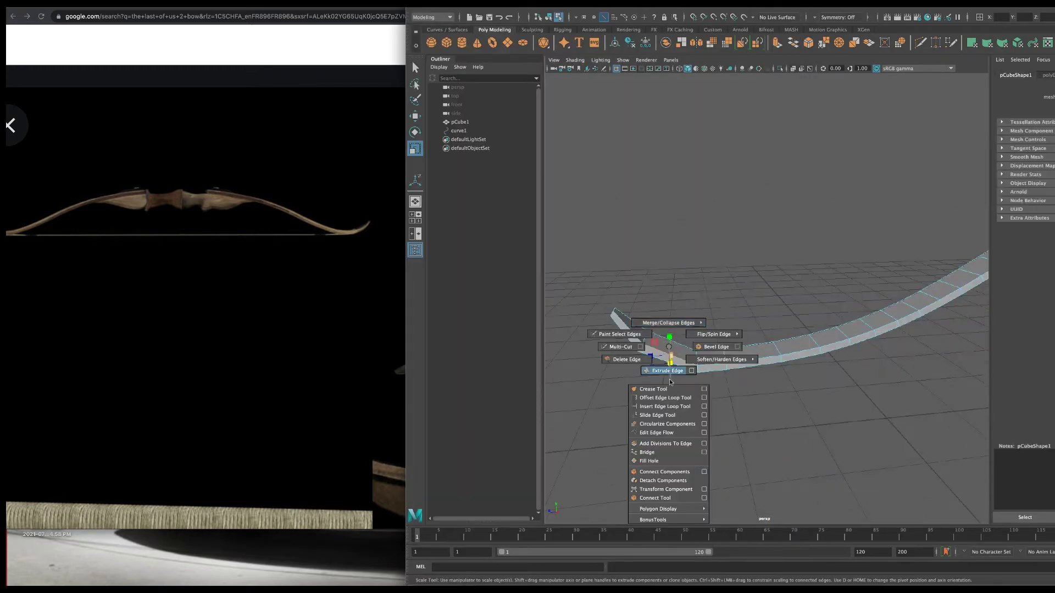
right_click_drag(660, 354, 682, 343, "shift")
left_click(674, 346)
left_click_drag(641, 334, 699, 322, "alt")
Lift the new edge loop upward to bend the tip, then select the whole strip
key("w")
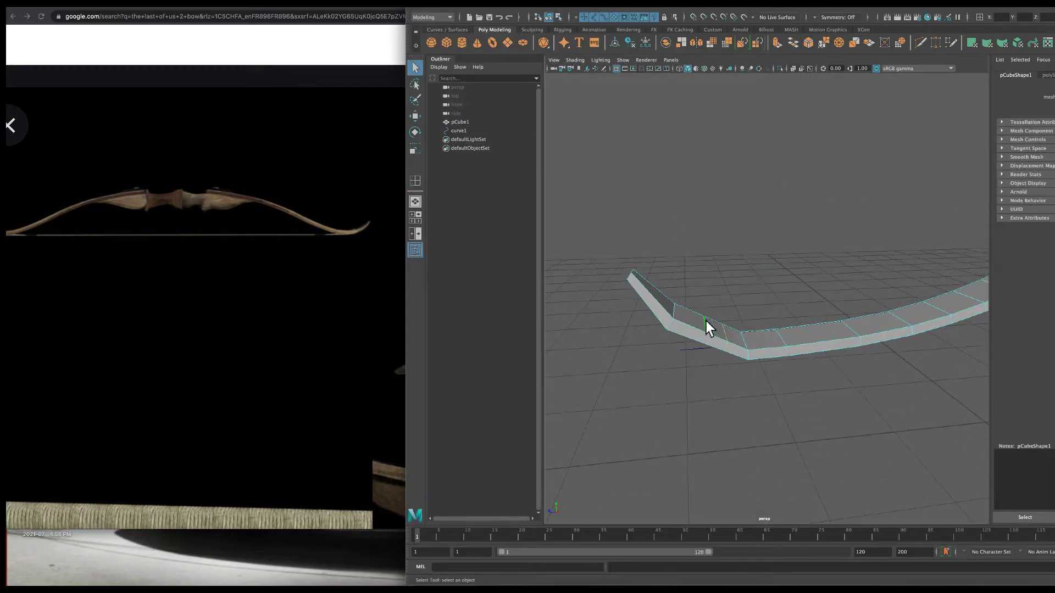
mouse_move(717, 325)
middle_mouse_down()
mouse_move(690, 337)
mouse_move(655, 319)
middle_mouse_up()
mouse_move(649, 322)
left_mouse_down("alt")
mouse_move(757, 299)
mouse_move(694, 312)
mouse_move(723, 360)
mouse_move(730, 249)
mouse_move(678, 264)
mouse_move(654, 332)
mouse_move(691, 348)
mouse_move(731, 237)
mouse_move(700, 258)
mouse_move(765, 266)
left_mouse_up("alt")
left_click(730, 250)
left_click(685, 318)
key("F8")
Delete the guide curve curve1
scroll(765, 272, "up", 5)
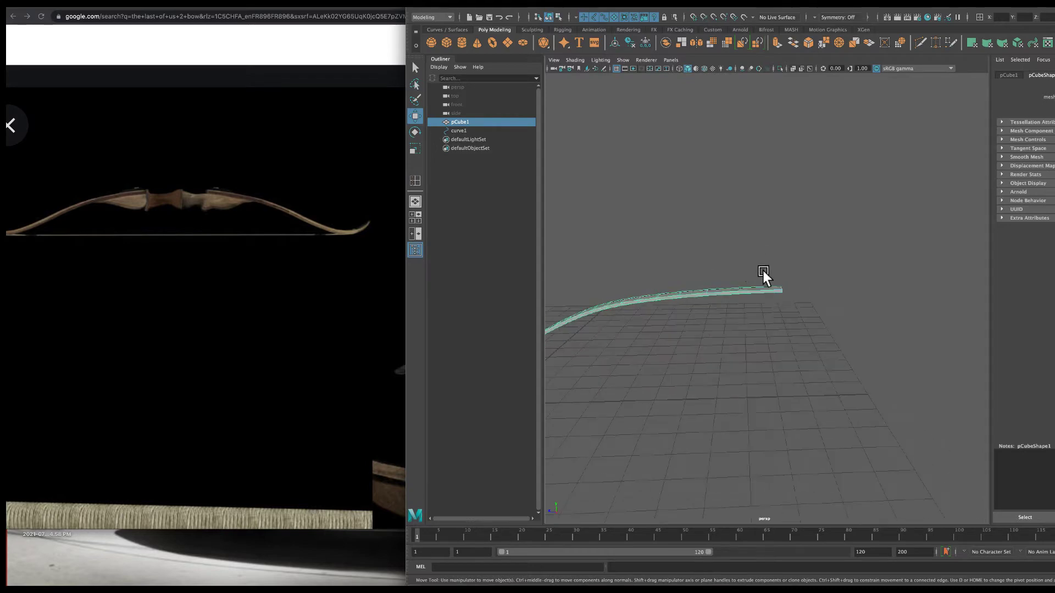
left_click(765, 275)
left_click(766, 290)
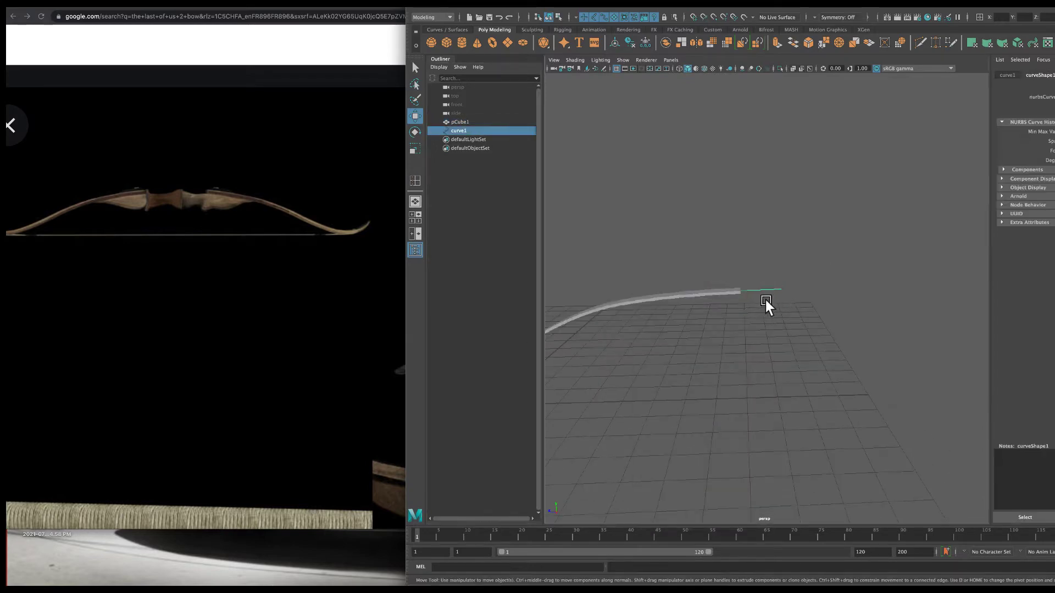
key("Delete")
Set the strip's pivot on the strip and rotate it into position
mouse_move(766, 300)
left_mouse_down("alt")
mouse_move(624, 266)
mouse_move(680, 334)
left_mouse_up("alt")
left_click(680, 334)
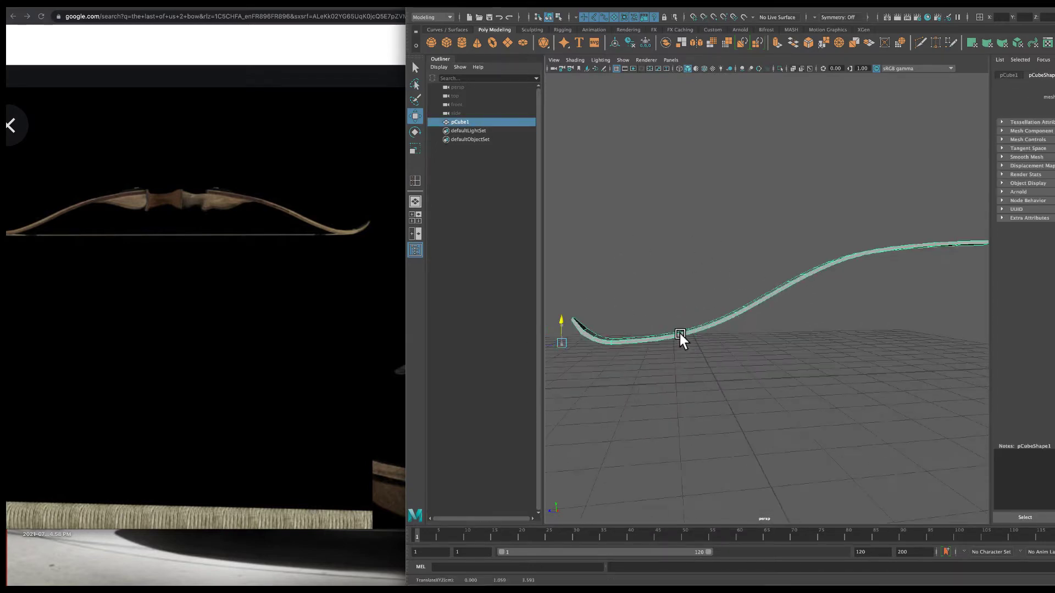
scroll(681, 338, "up", 3)
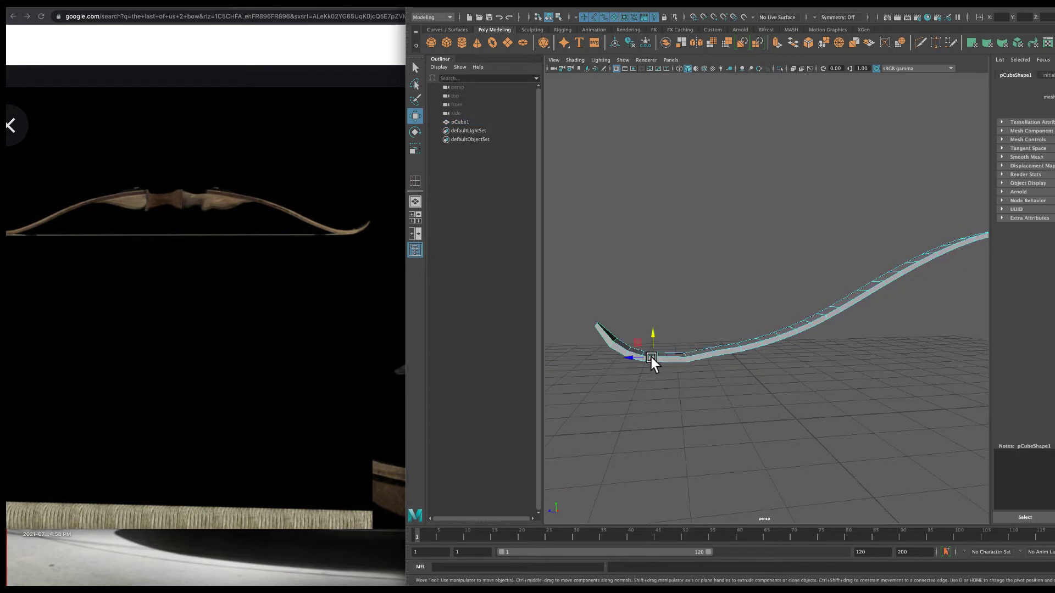
mouse_move(710, 335)
left_mouse_down("alt")
mouse_move(733, 327)
mouse_move(715, 325)
mouse_move(720, 341)
mouse_move(782, 332)
mouse_move(709, 324)
mouse_move(749, 299)
mouse_move(838, 296)
left_mouse_up("alt")
left_click(740, 344)
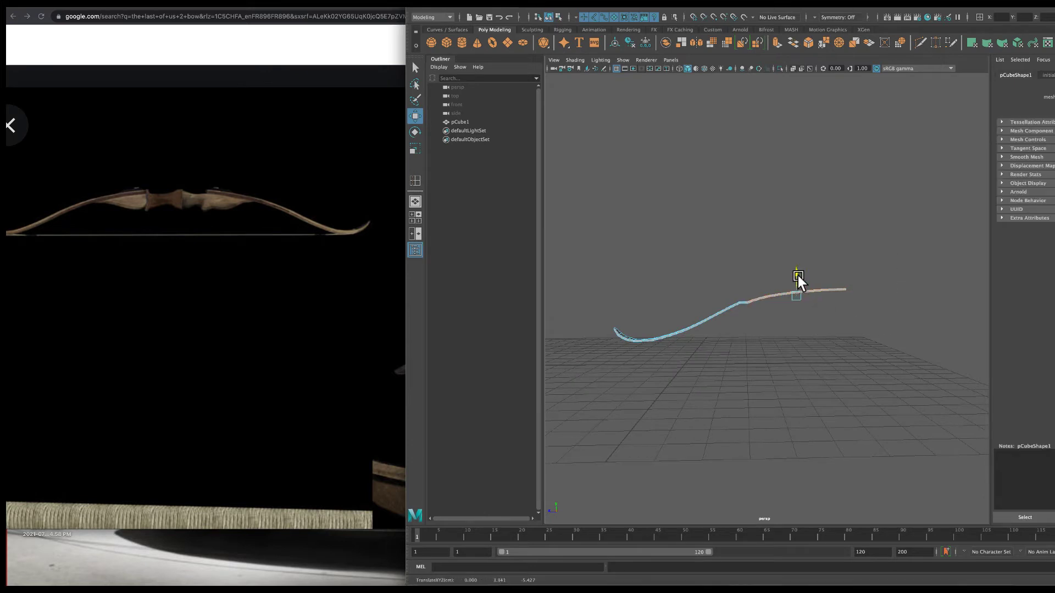
key("e")
scroll(796, 277, "up", 2)
left_click(814, 257)
mouse_move(814, 258)
left_mouse_down("alt")
mouse_move(822, 319)
mouse_move(708, 296)
mouse_move(750, 291)
mouse_move(721, 294)
left_mouse_up("alt")
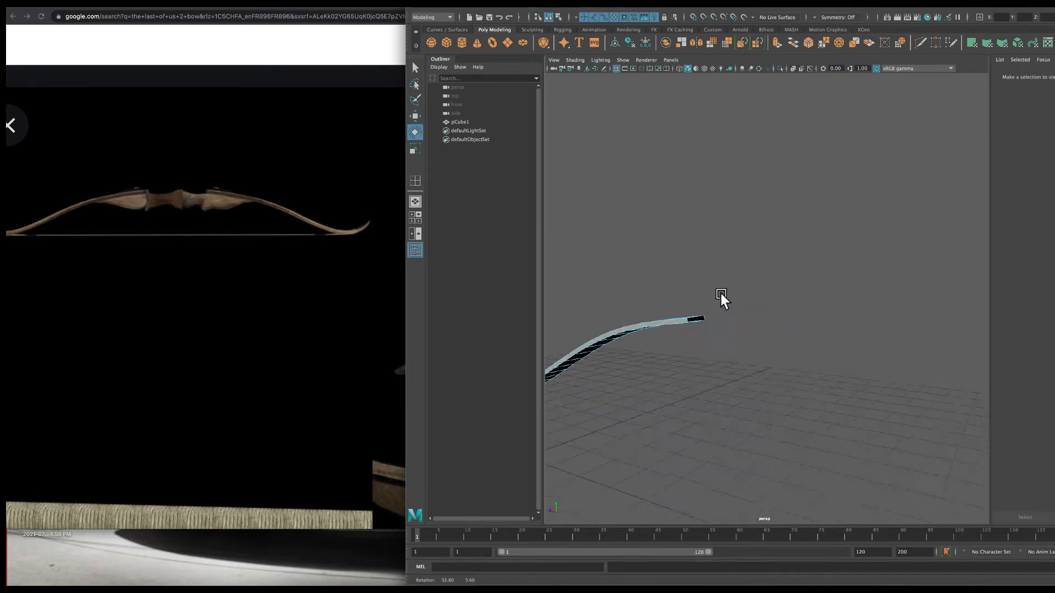
Extrude the strip's end face, then select edges along the strip
left_click(684, 316)
key("w")
mouse_move(674, 336)
left_mouse_down("alt")
mouse_move(782, 294)
mouse_move(761, 289)
left_mouse_up("alt")
key("ctrl+e")
scroll(775, 308, "down", 2)
scroll(776, 309, "down", 2)
key("F10")
mouse_move(837, 301)
left_mouse_down("alt")
mouse_move(712, 266)
mouse_move(737, 270)
left_mouse_up("alt")
right_click_drag(714, 275, 713, 255)
scroll(755, 417, "up", 3)
Bevel the selected strip edges with a fraction of 0.8
left_click_drag(755, 418, 565, 316, "alt")
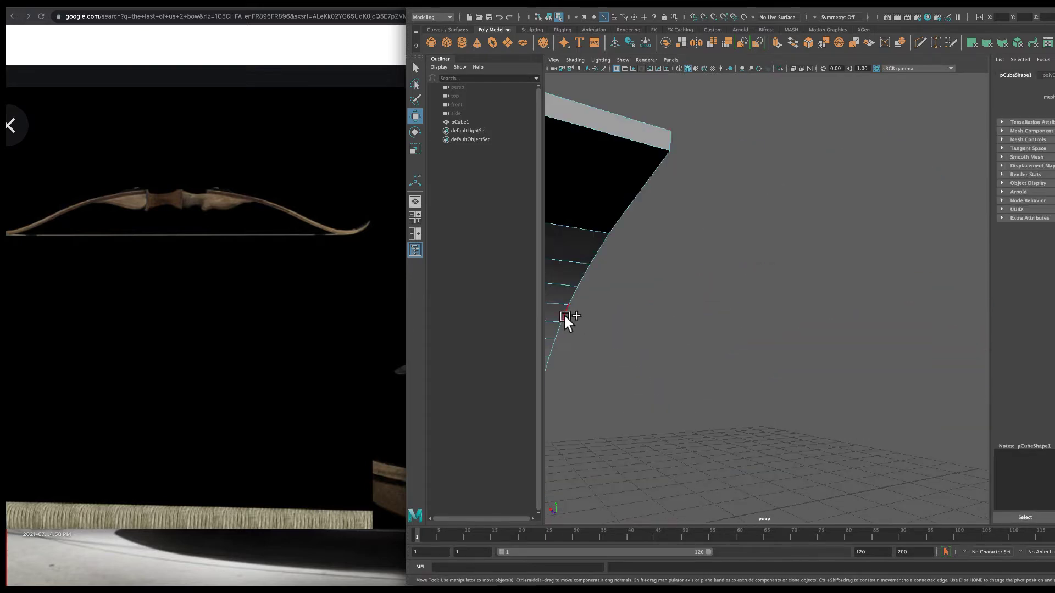
scroll(686, 194, "down", 3)
mouse_move(686, 194)
left_mouse_down("alt")
mouse_move(605, 236)
mouse_move(797, 328)
left_mouse_up("alt")
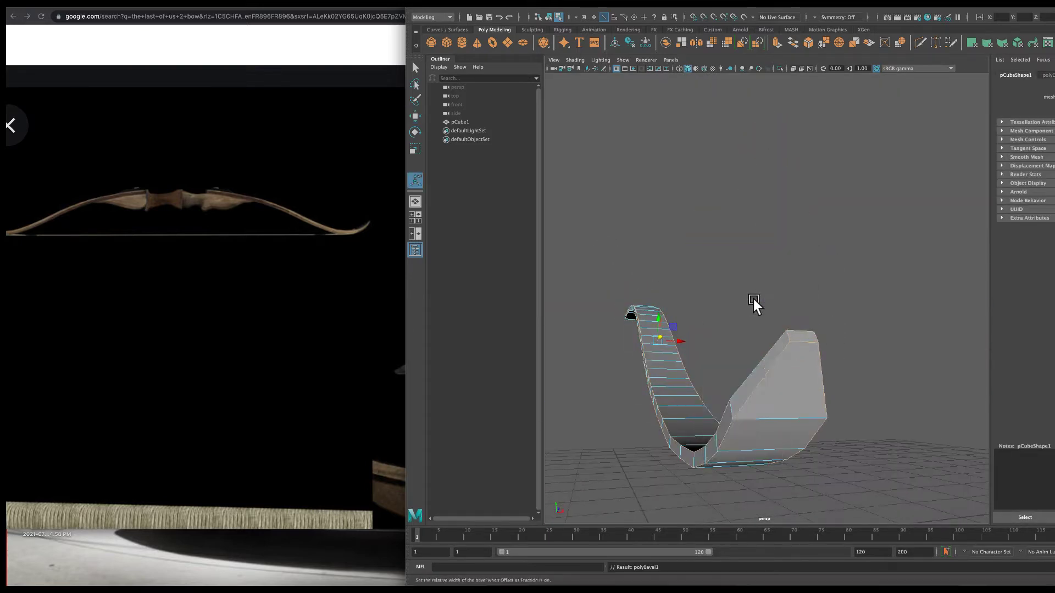
key("ctrl+b")
left_click_drag(824, 235, 832, 235)
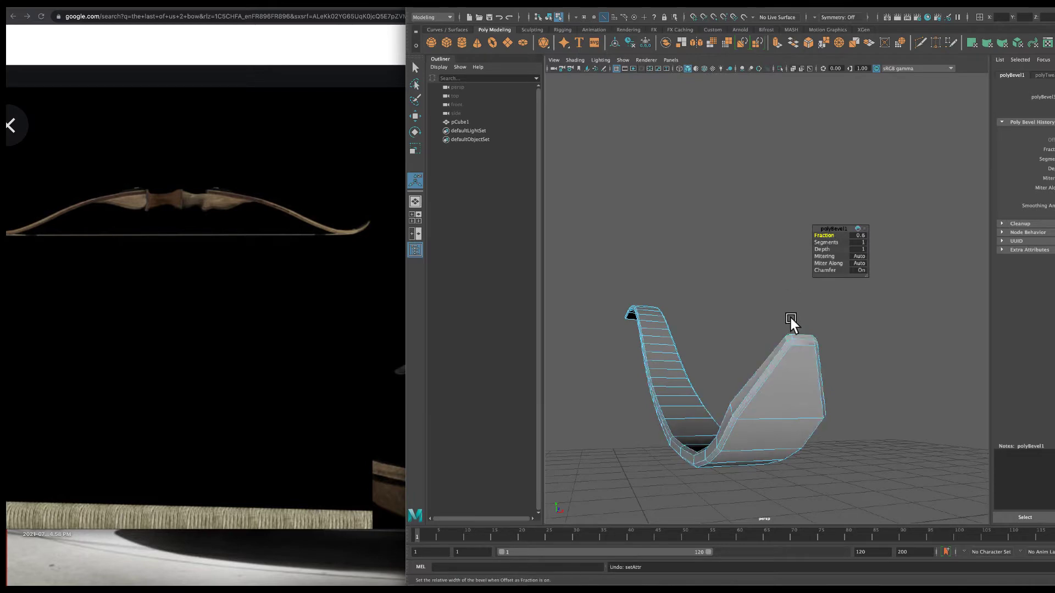
Insert an edge loop on the strip near the limb tip
right_click(790, 317, "shift")
right_click_drag(799, 331, 790, 392, "shift")
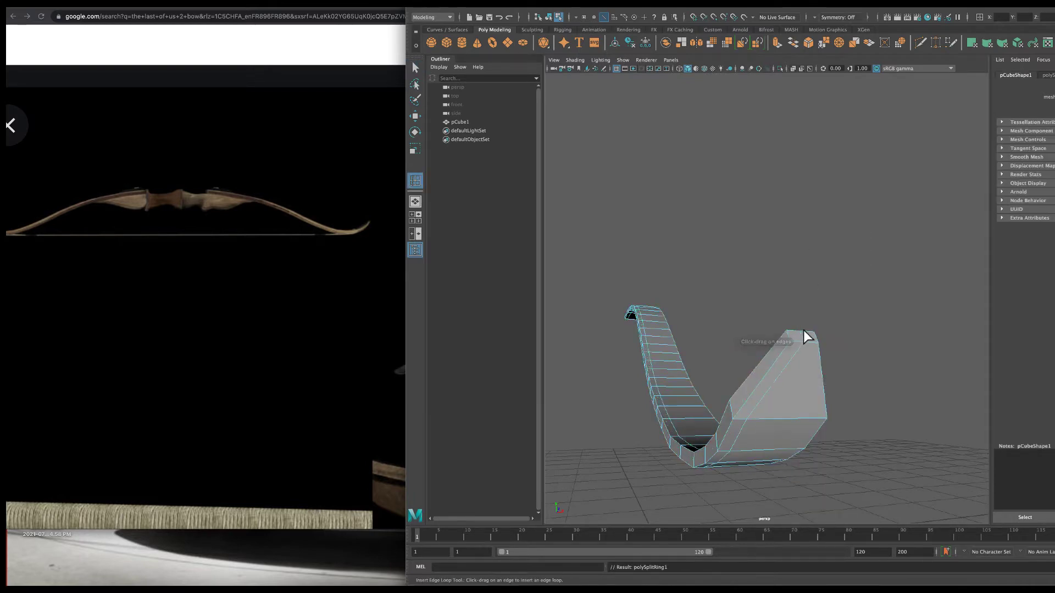
key("w")
mouse_move(803, 334)
left_mouse_down("alt")
mouse_move(839, 387)
mouse_move(820, 364)
mouse_move(575, 285)
mouse_move(795, 292)
mouse_move(951, 331)
mouse_move(663, 345)
left_mouse_up("alt")
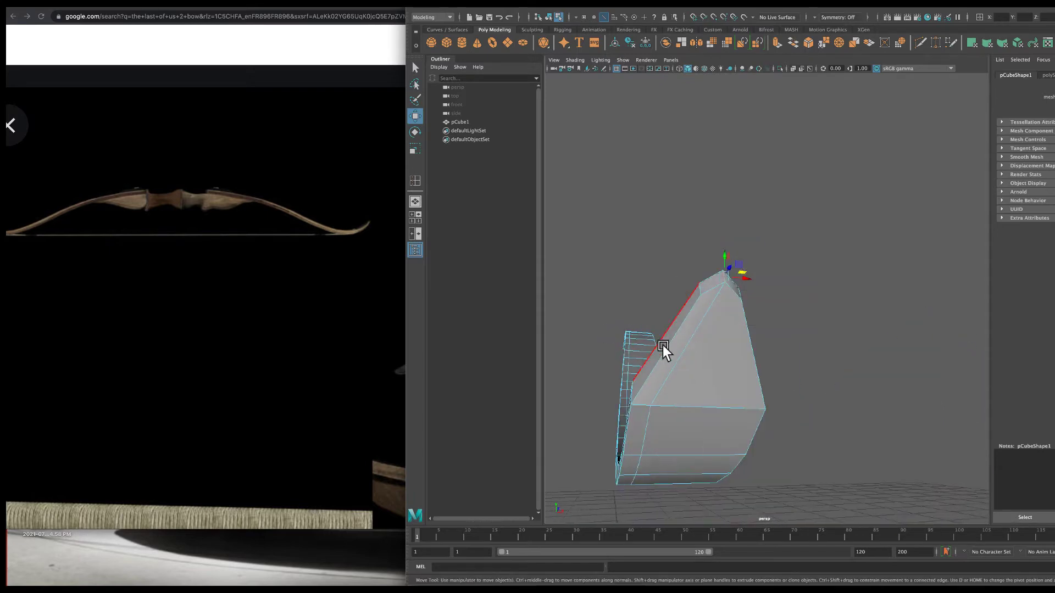
left_click_drag(759, 344, 700, 316, "alt")
Try a 2-segment bevel with fraction 1 on the limb tip, then undo it
key("ctrl+b")
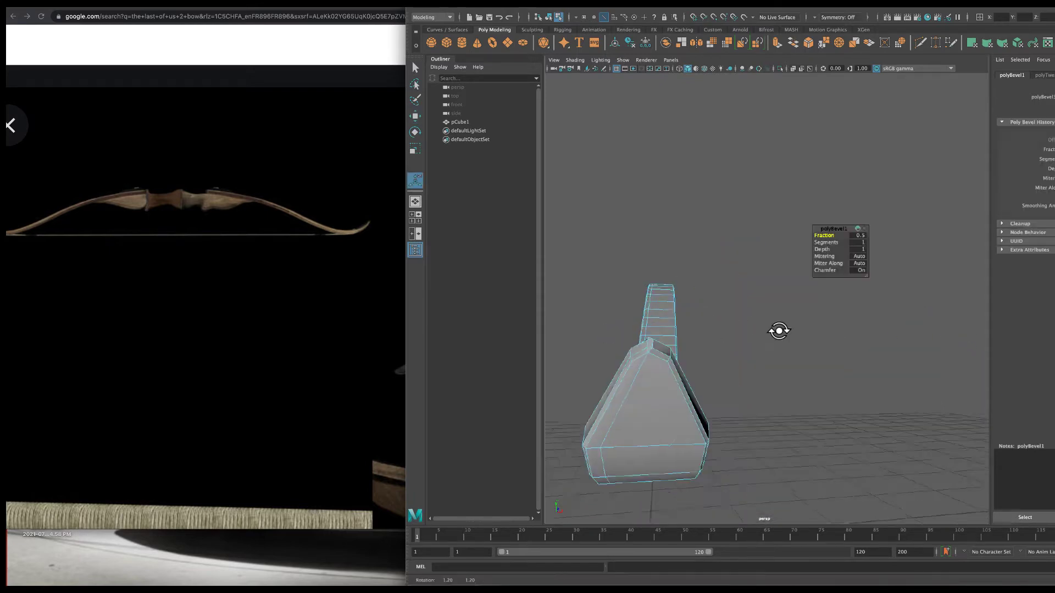
mouse_move(777, 330)
left_mouse_down("alt")
mouse_move(666, 299)
mouse_move(795, 247)
left_mouse_up("alt")
middle_click_drag(795, 247, 760, 265, "alt")
right_click_drag(760, 266, 715, 286, "alt")
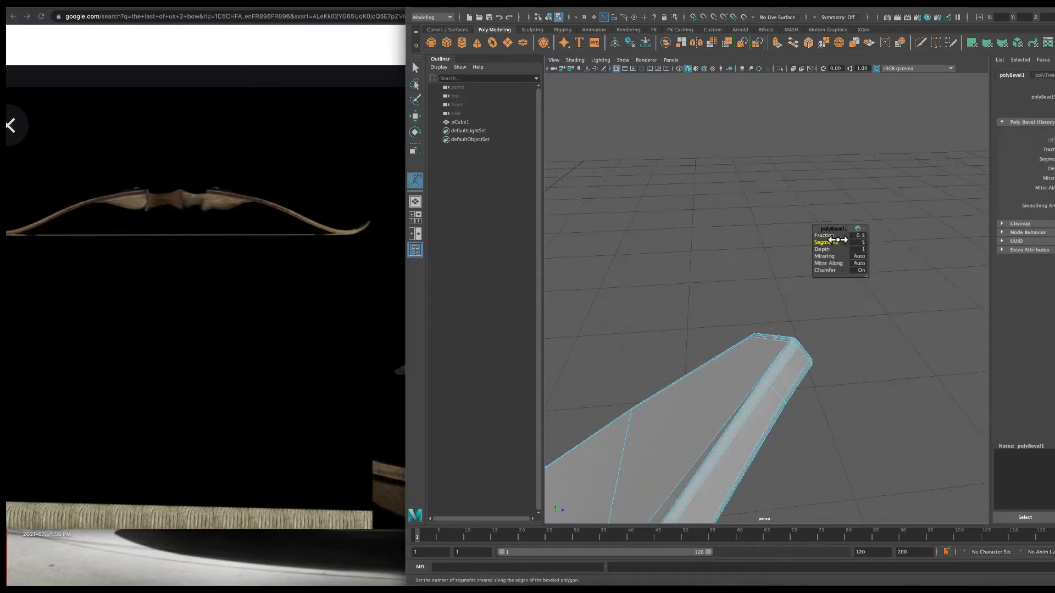
mouse_move(825, 235)
left_mouse_down()
mouse_move(840, 235)
mouse_move(817, 242)
left_mouse_up()
key("ctrl+z")
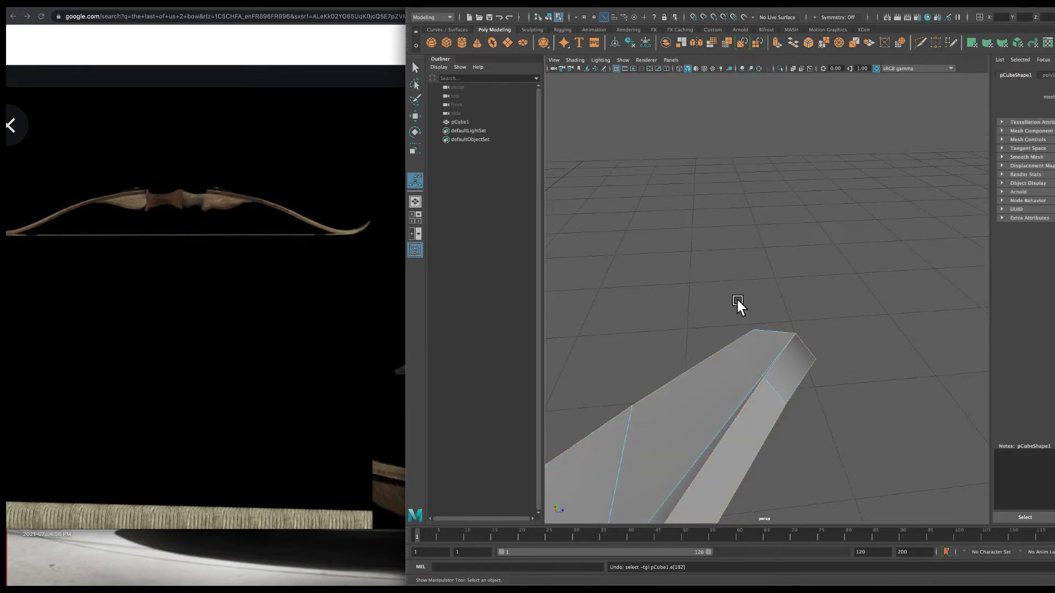
Bevel the limb tip again and preview the whole limb smoothed
key("w")
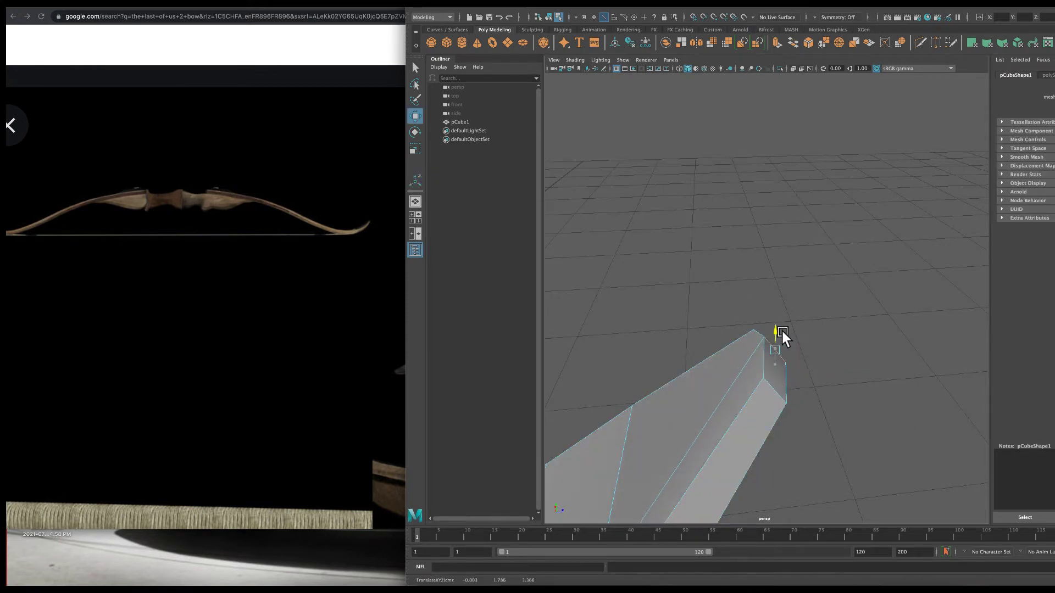
mouse_move(762, 357)
left_mouse_down("alt")
mouse_move(710, 258)
mouse_move(776, 330)
left_mouse_up("alt")
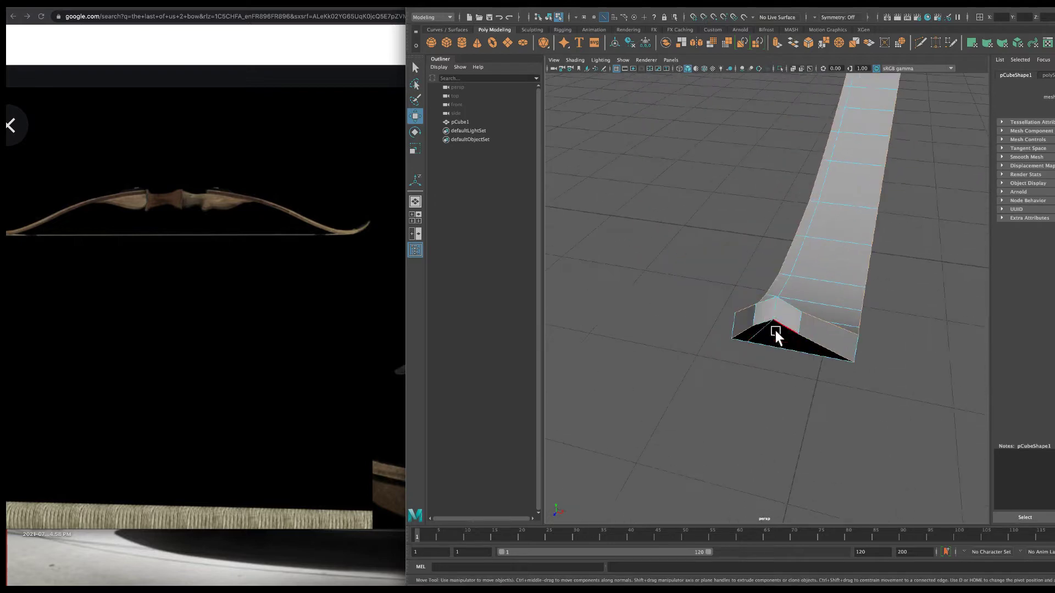
key("ctrl+b")
left_click_drag(706, 306, 840, 182, "alt")
key("F8")
key("q")
key("3")
Undo the bend, leaving the flat slab bevelled at fraction about 0.7
left_click_drag(726, 267, 768, 247, "alt")
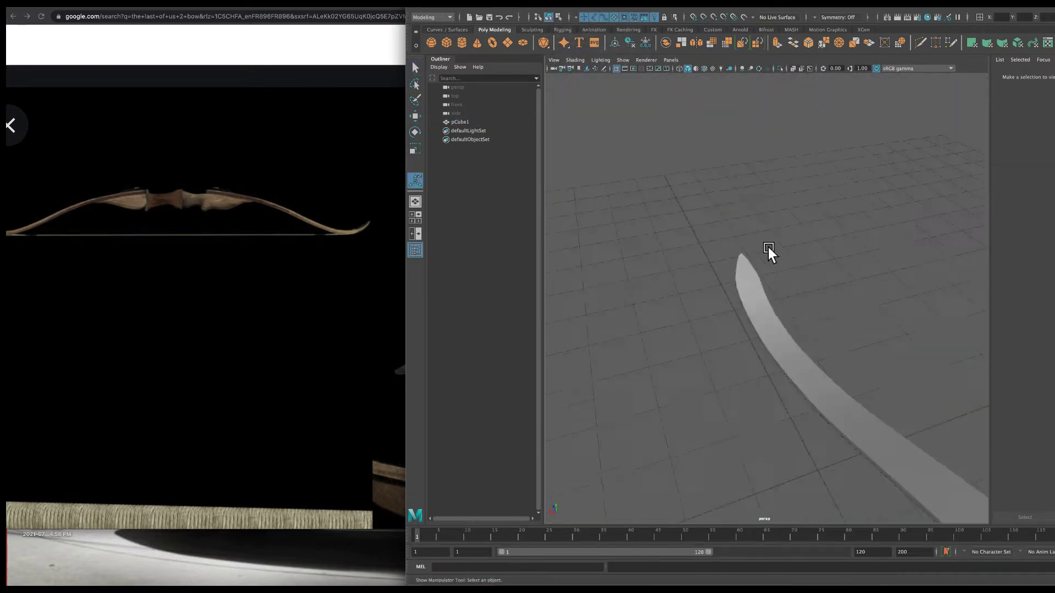
middle_click_drag(769, 247, 769, 253, "alt")
key("ctrl+z")
key("ctrl+z")
key("ctrl+z")
key("ctrl+z")
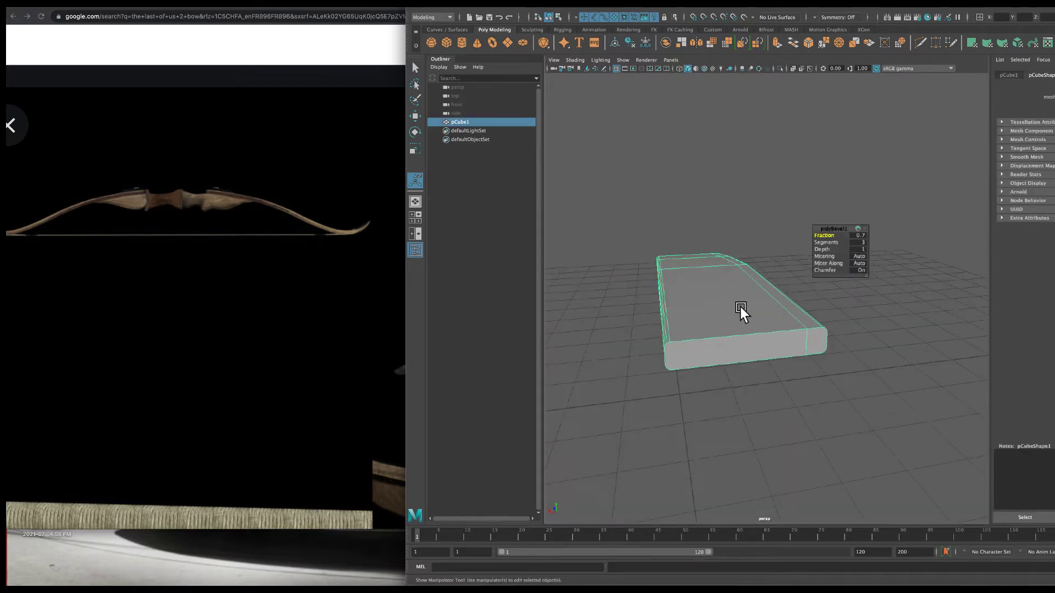
key("ctrl+z")
Reapply the bend to the bevelled box, then try a smooth and undo it
key("shift+z")
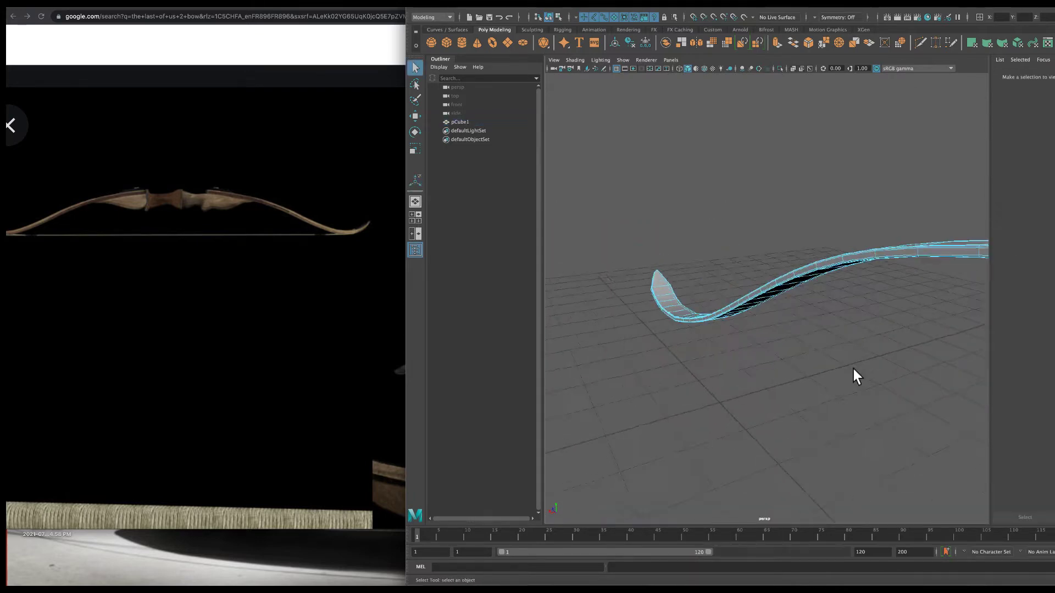
left_click_drag(853, 368, 759, 337, "alt")
scroll(759, 337, "up", 3)
right_click(733, 324)
right_click_drag(732, 326, 698, 341, "shift")
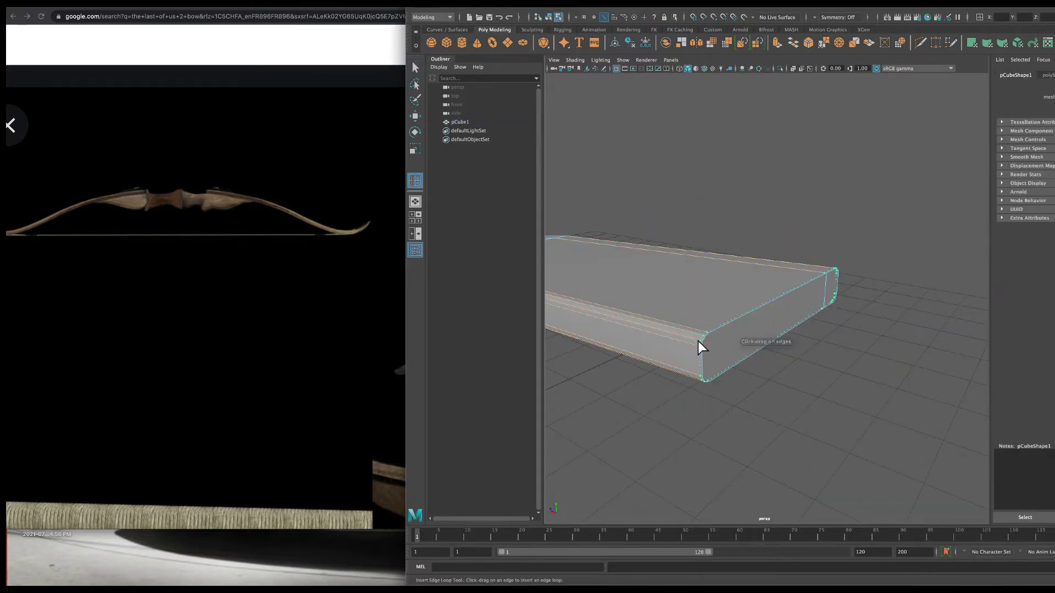
key("ctrl+z")
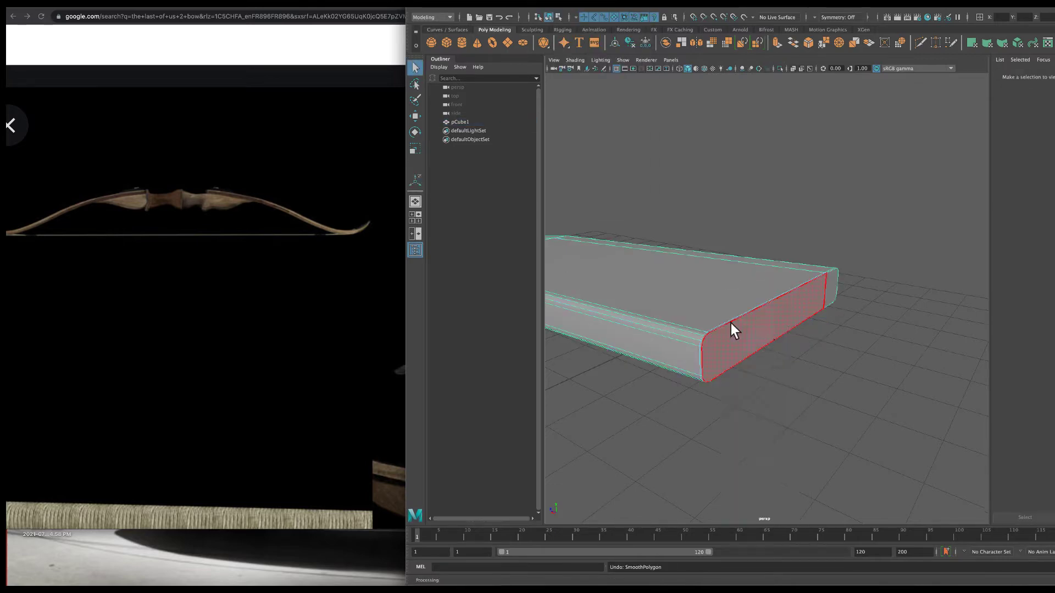
Multi-cut a vertical edge across the box's front face near its corner
left_click(731, 323)
mouse_move(731, 323)
left_mouse_down("alt")
mouse_move(710, 223)
mouse_move(744, 247)
mouse_move(659, 307)
left_mouse_up("alt")
right_click_drag(659, 308, 605, 341, "shift")
left_click(611, 295)
left_click(616, 396)
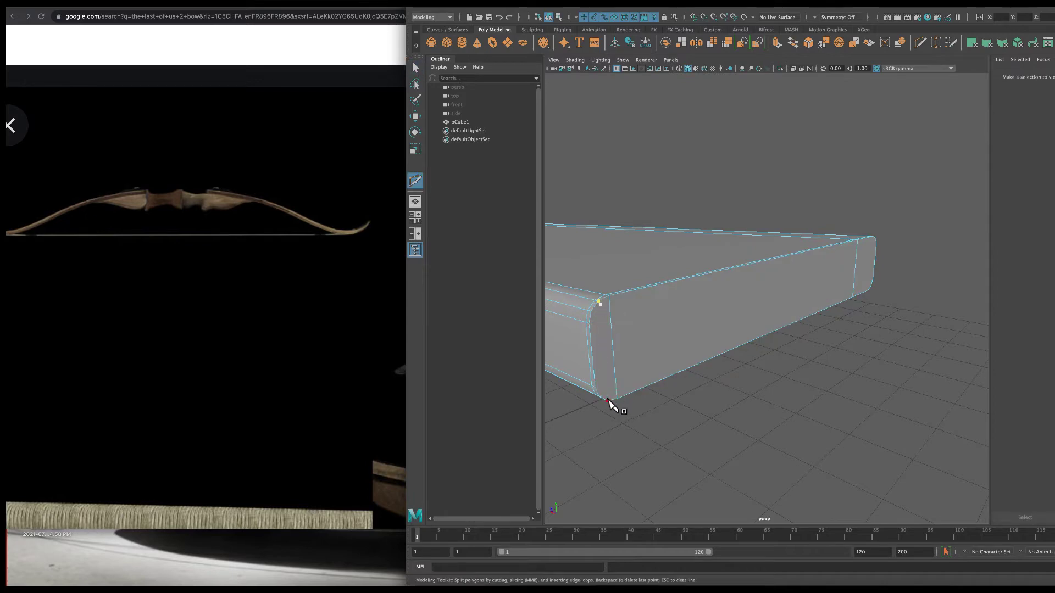
key("q")
key("t")
Cut a supporting edge loop close to the box corner
scroll(632, 369, "down", 3)
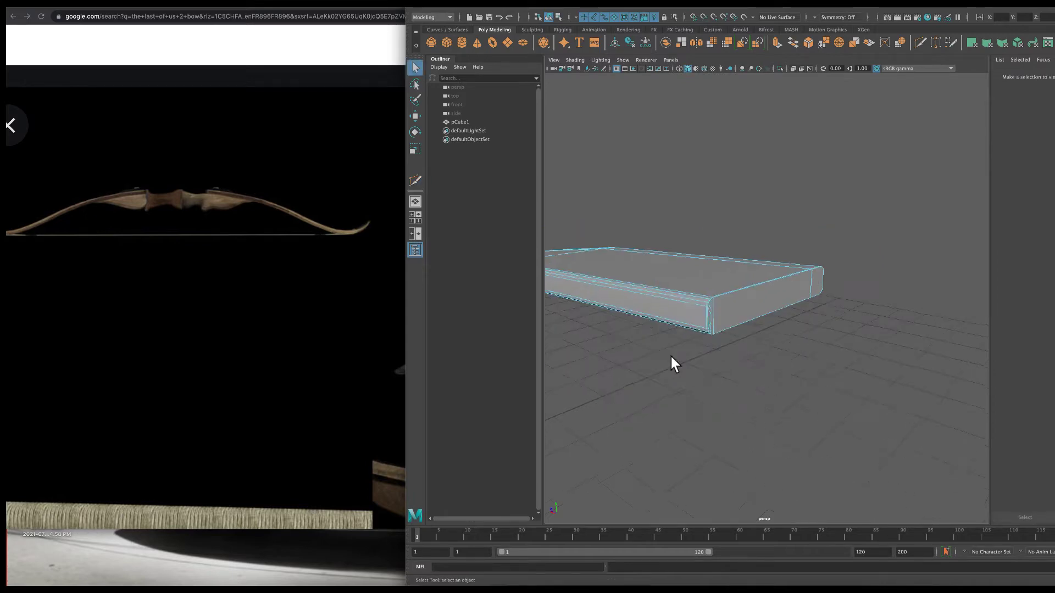
key("F8")
scroll(726, 233, "up", 5)
scroll(726, 233, "down", 3)
key("q")
left_click(699, 295)
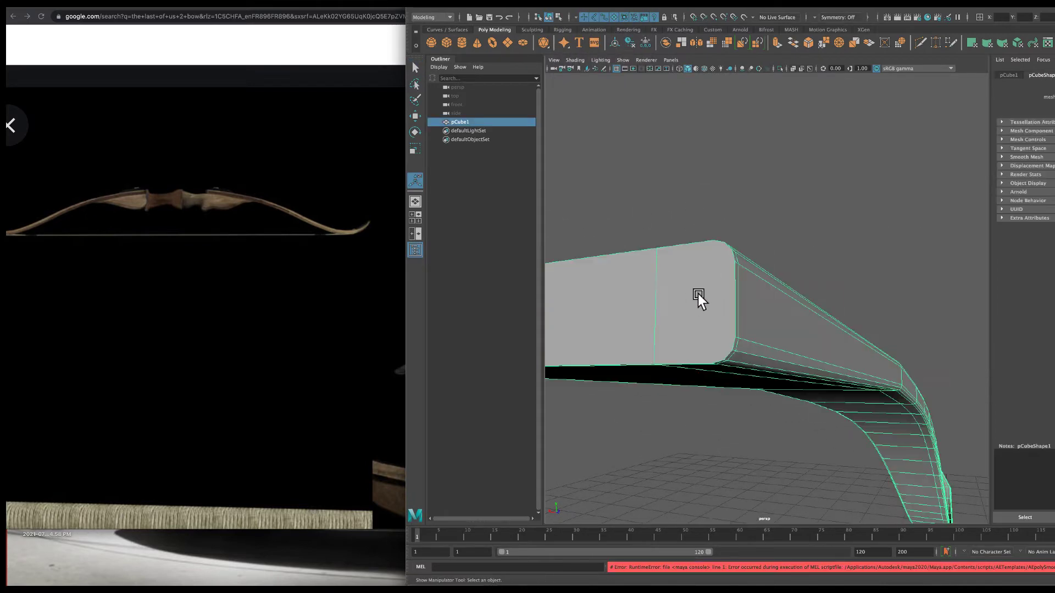
key("F10")
mouse_move(658, 278)
right_mouse_down("shift")
mouse_move(631, 291)
mouse_move(609, 277)
right_mouse_up("shift")
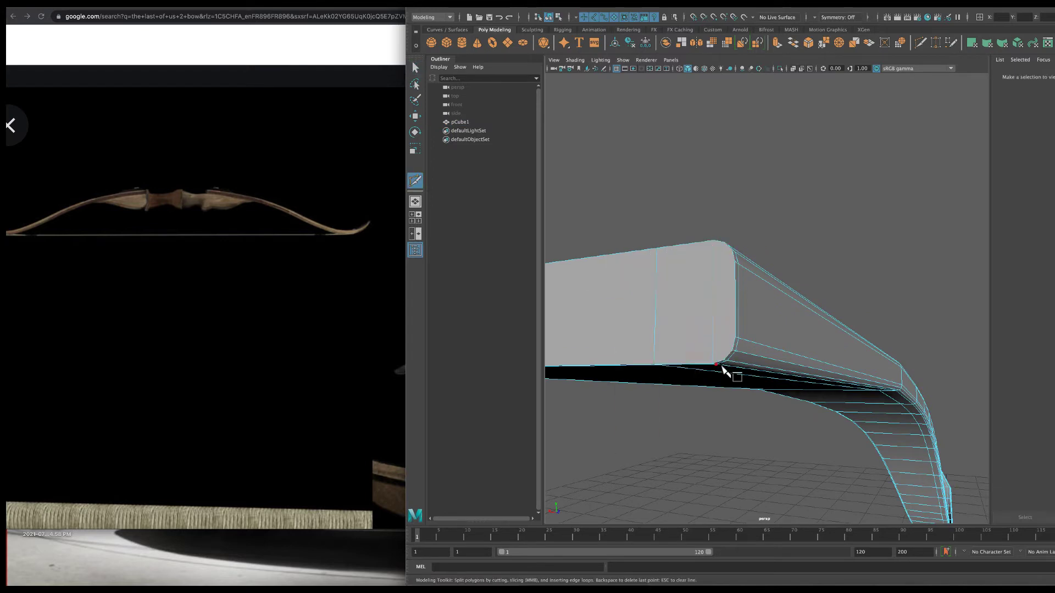
left_click(736, 263, "ctrl")
key("q")
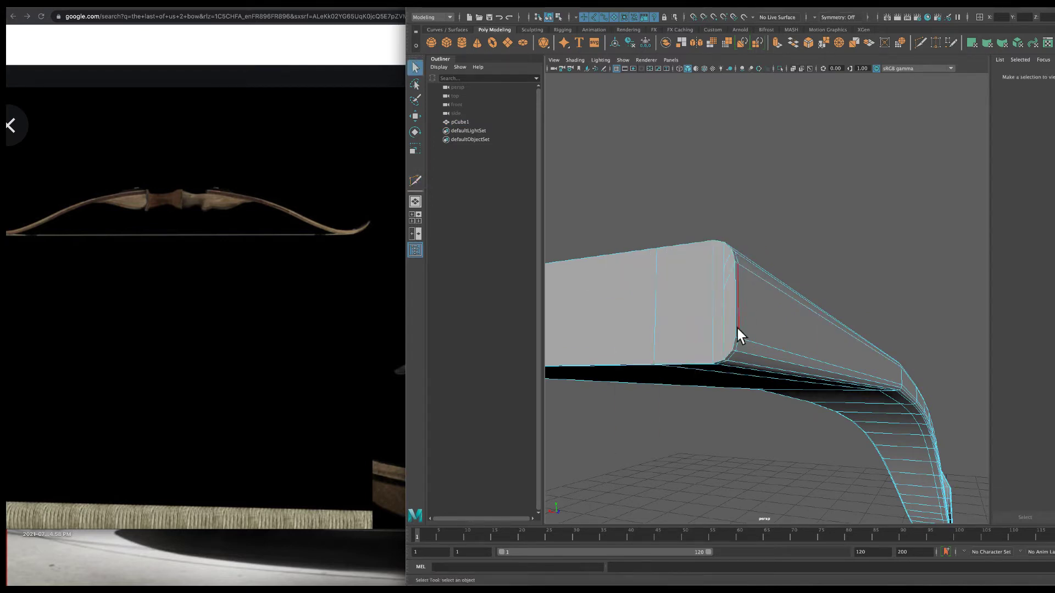
Inspect the slab from above and undo an unwanted smoothing
left_click(731, 345)
scroll(745, 292, "down", 5)
right_click_drag(745, 293, 667, 197, "shift")
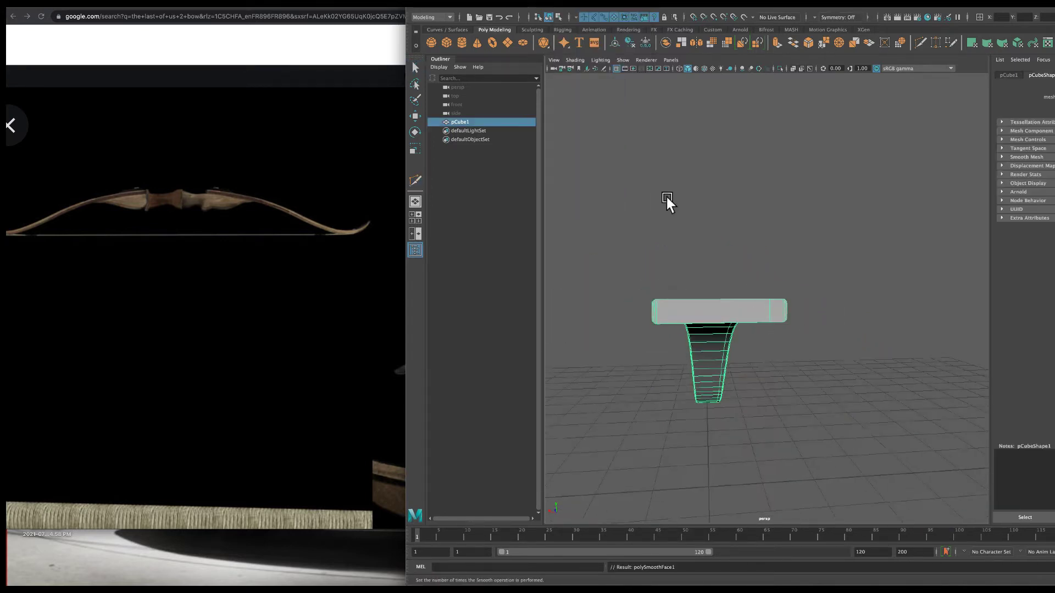
scroll(715, 220, "up", 5)
mouse_move(745, 226)
left_mouse_down("alt")
mouse_move(720, 312)
mouse_move(754, 315)
left_mouse_up("alt")
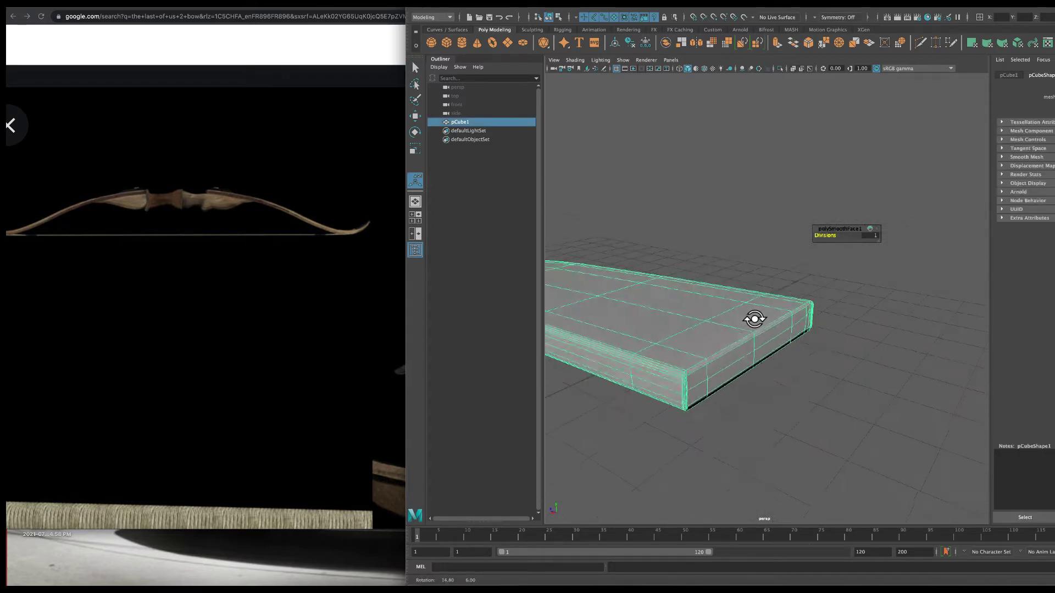
key("ctrl+z")
Insert edge loops on the slab, smooth it, and compare it edge-on with the reference photo
right_click_drag(661, 384, 662, 434, "shift")
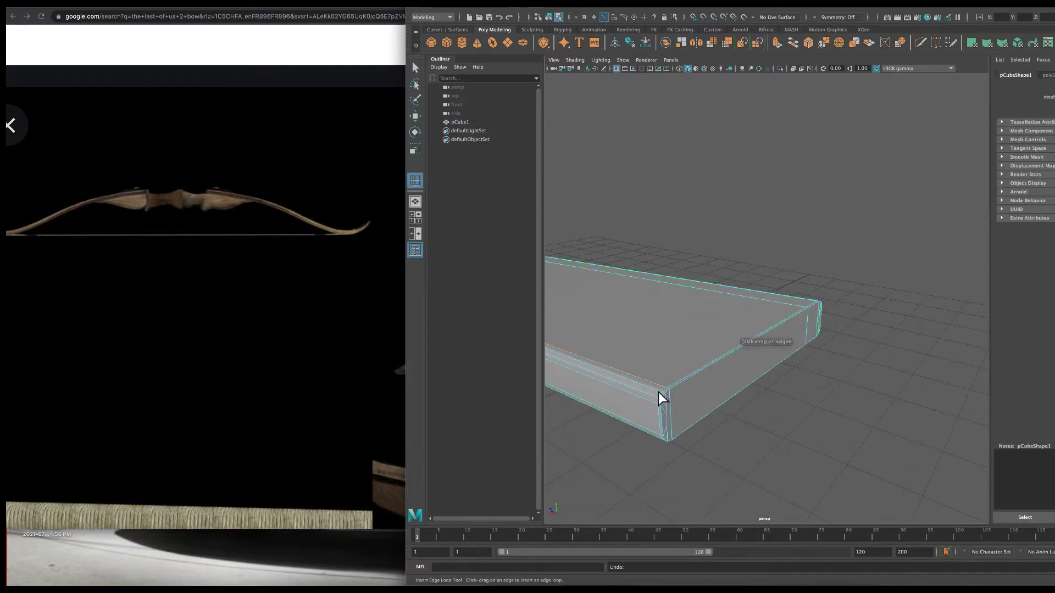
scroll(664, 394, "up", 4)
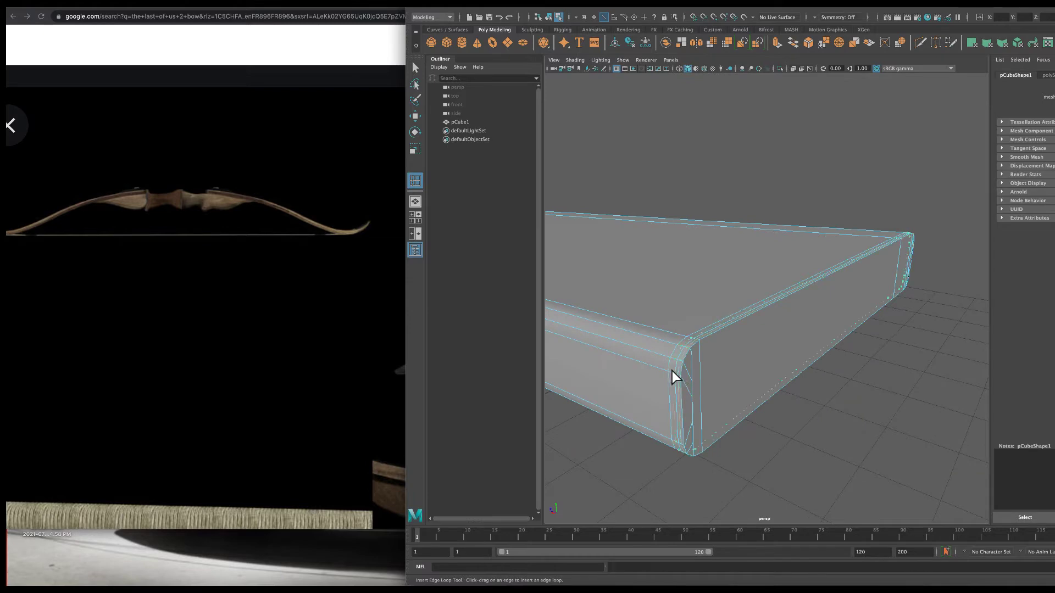
key("g")
scroll(671, 371, "down", 4)
key("t")
left_click(768, 232)
left_click(736, 278)
mouse_move(736, 278)
left_mouse_down("alt")
mouse_move(744, 200)
mouse_move(732, 210)
left_mouse_up("alt")
key("super+Tab")
key("super+Tab")
Create a second cube for the riser, position it above the grid and squash it flat
left_click_drag(743, 315, 807, 309, "alt")
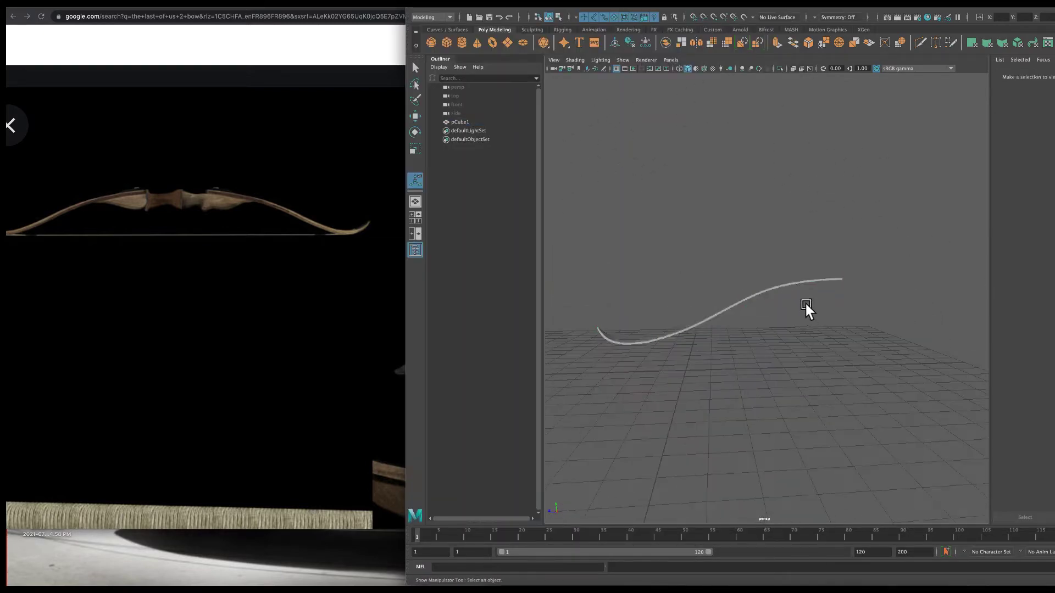
key("super+Tab")
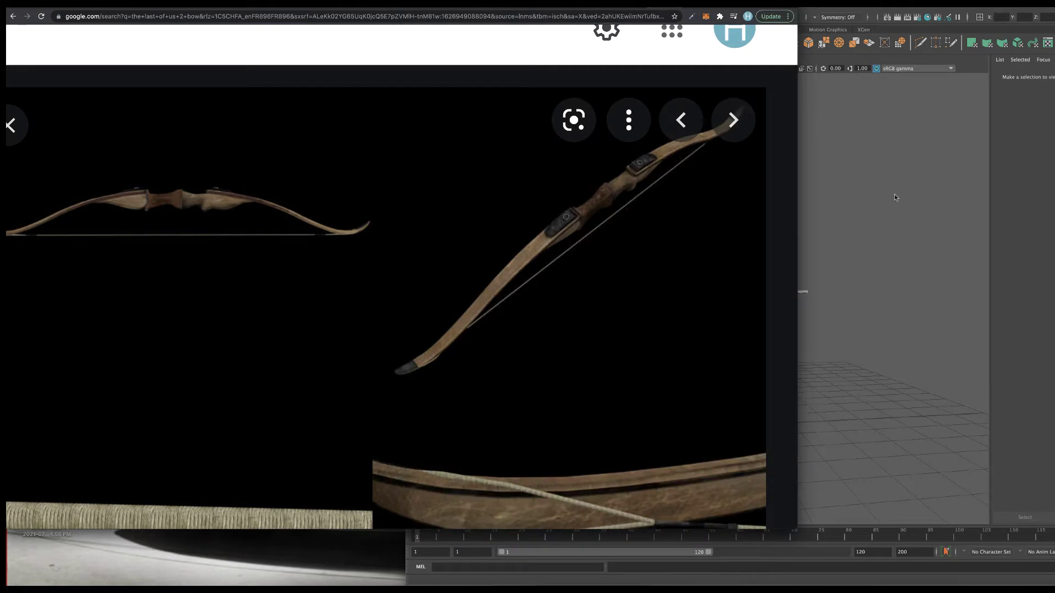
key("super+Tab")
left_click(446, 43)
key("w")
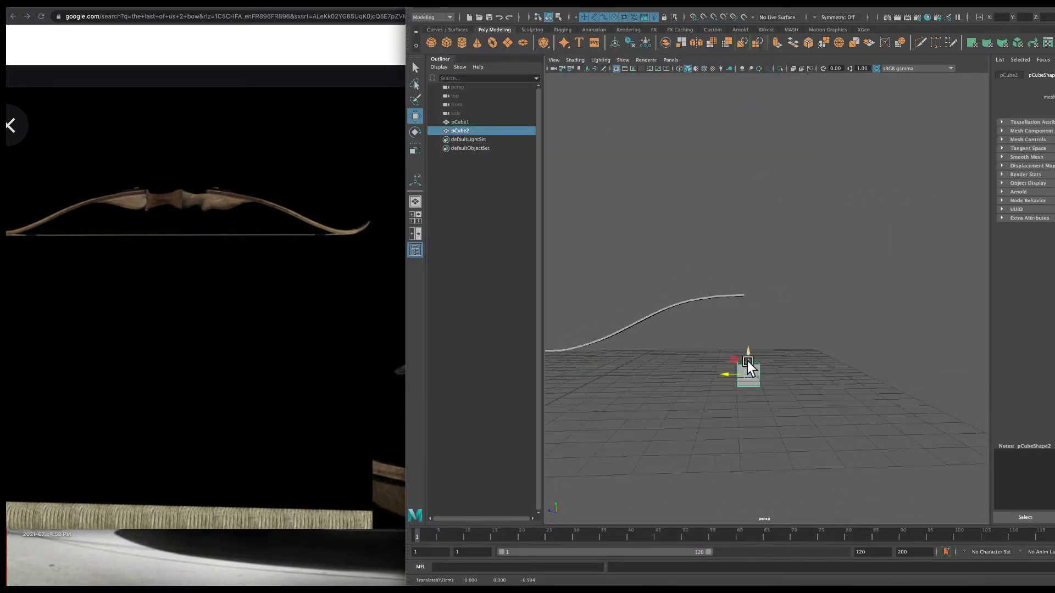
mouse_move(747, 361)
left_mouse_down()
mouse_move(744, 296)
mouse_move(680, 372)
mouse_move(702, 377)
mouse_move(658, 363)
mouse_move(695, 352)
mouse_move(678, 357)
left_mouse_up()
key("r")
Extrude the slab's front face, shrink it inward, and extrude it again
right_click(658, 363, "shift")
key("w")
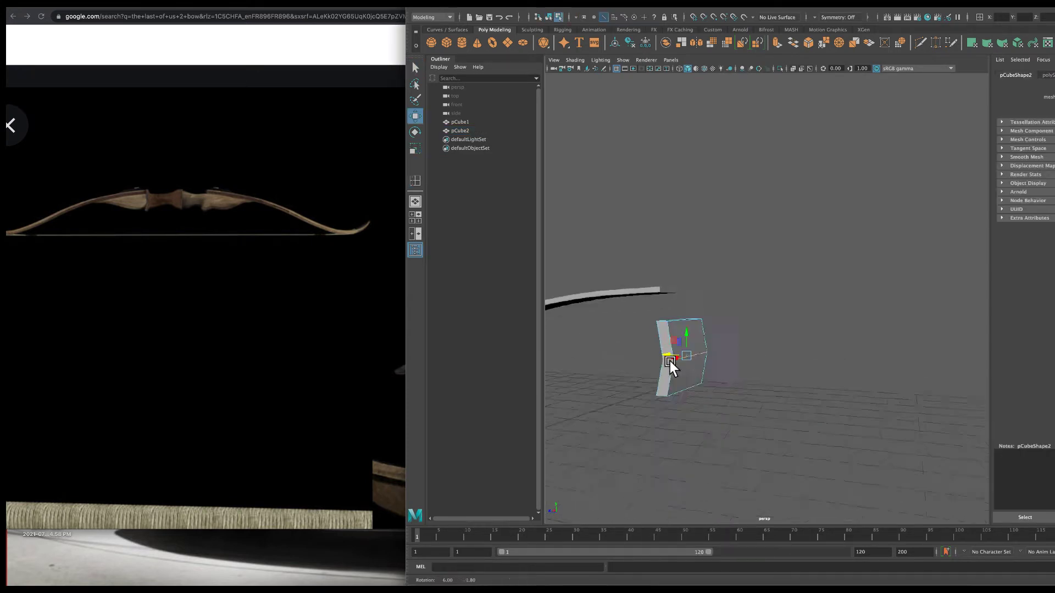
left_click(678, 358)
right_click_drag(665, 368, 644, 377, "shift")
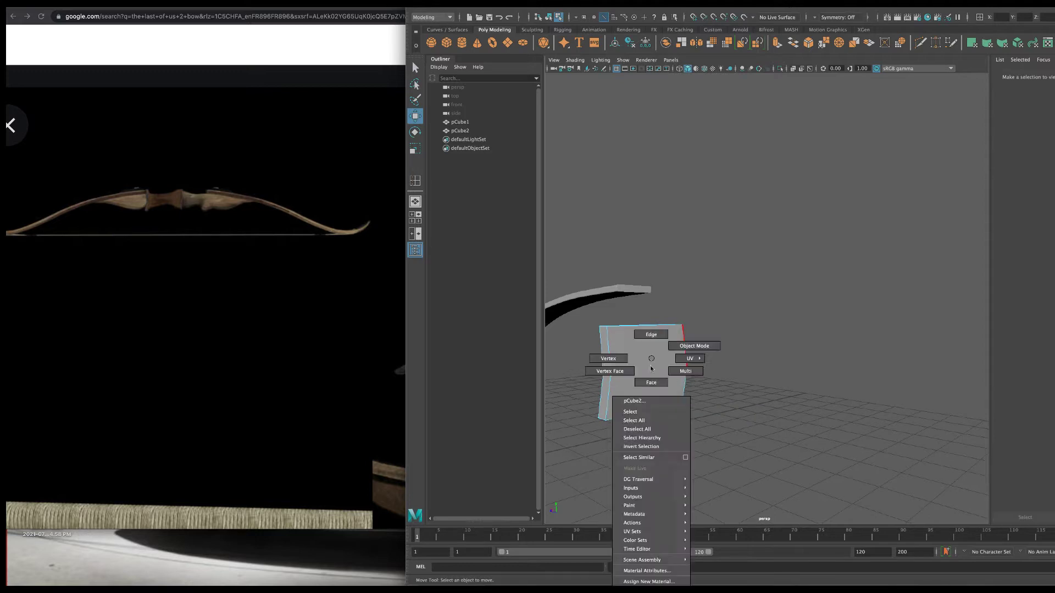
mouse_move(644, 377)
left_mouse_down()
mouse_move(634, 370)
mouse_move(717, 370)
mouse_move(674, 361)
mouse_move(691, 367)
mouse_move(625, 371)
mouse_move(674, 364)
left_mouse_up()
key("ctrl+e")
scroll(631, 356, "up", 3)
right_click_drag(631, 355, 687, 346)
Extrude the riser's end face and pull the new section out to the right
key("w")
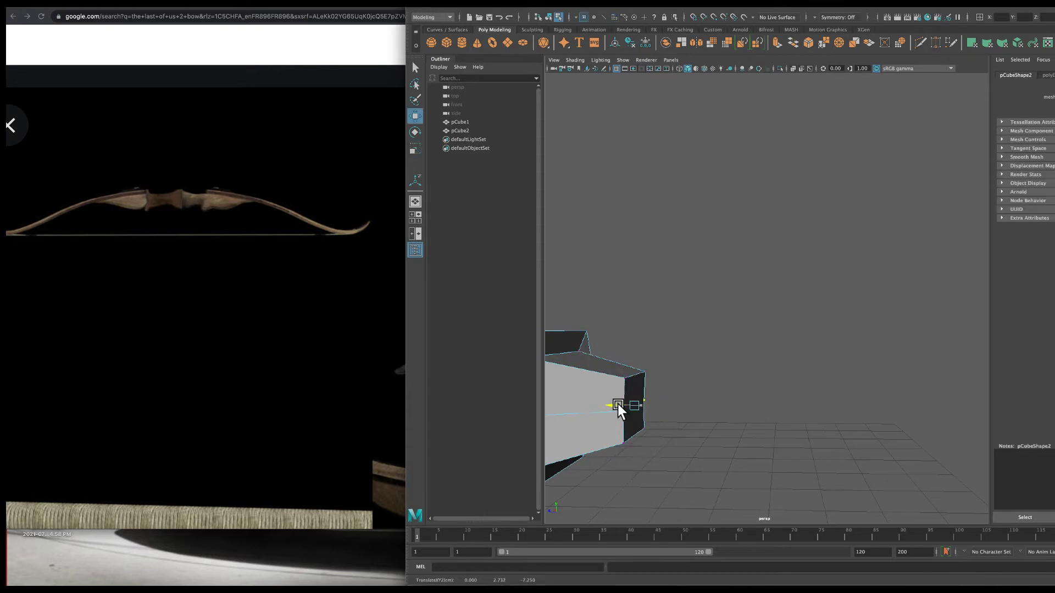
left_click_drag(618, 404, 650, 402, "alt")
right_click_drag(645, 358, 644, 371)
left_click(646, 382)
key("ctrl+e")
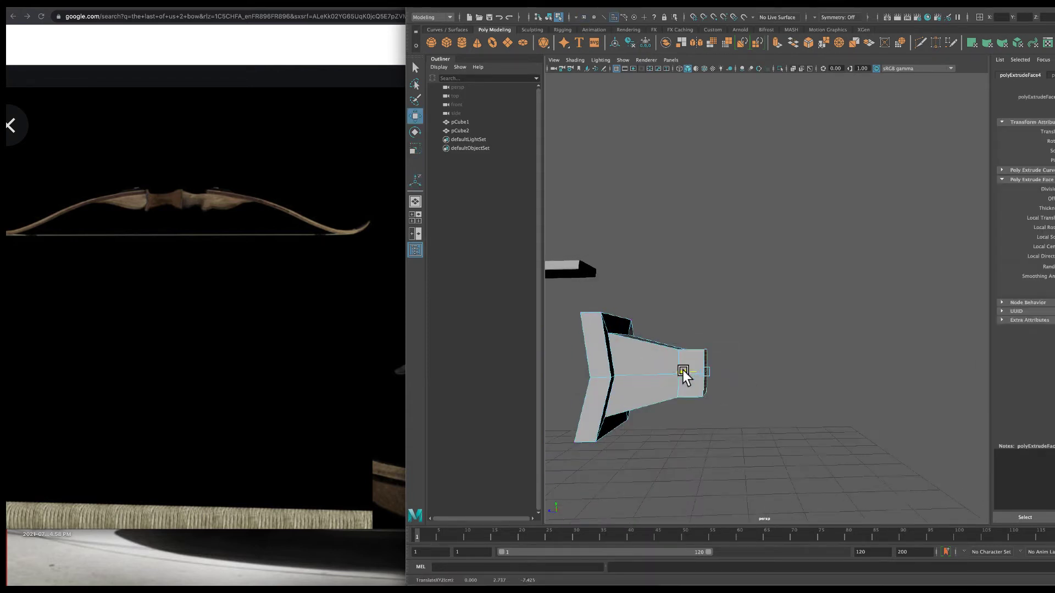
mouse_move(683, 371)
left_mouse_down()
mouse_move(759, 347)
mouse_move(674, 357)
mouse_move(720, 352)
mouse_move(701, 367)
mouse_move(716, 348)
mouse_move(779, 360)
left_mouse_up()
key("r")
Extrude several more tapered sections from the end face, moving and scaling each
key("ctrl+e")
key("w")
key("ctrl+e")
key("ctrl+z")
key("ctrl+z")
key("ctrl+z")
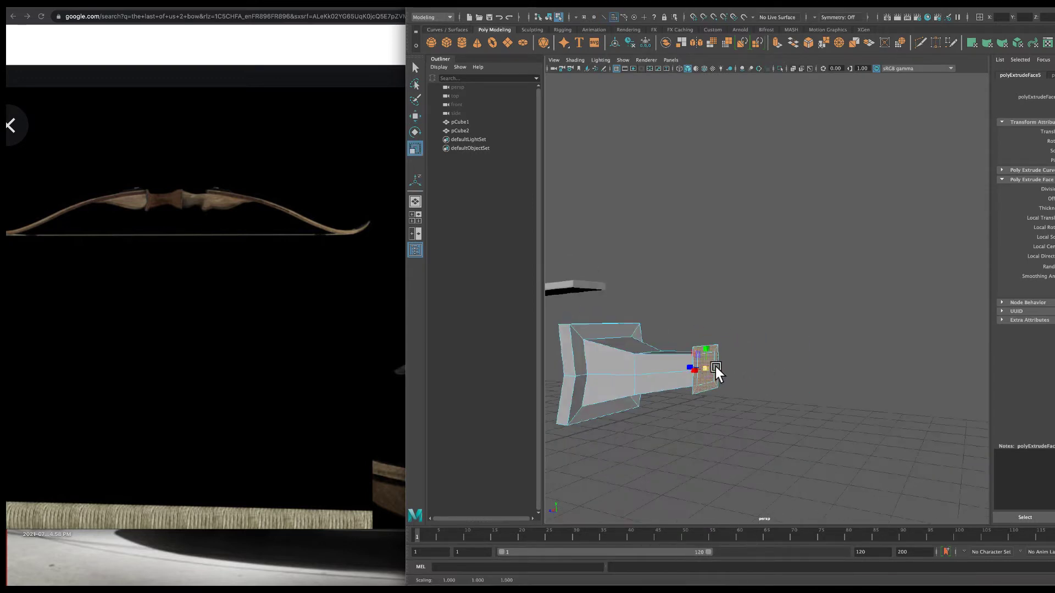
mouse_move(715, 367)
left_mouse_down()
mouse_move(750, 365)
mouse_move(787, 334)
mouse_move(800, 341)
mouse_move(739, 337)
mouse_move(661, 355)
mouse_move(753, 348)
mouse_move(733, 351)
mouse_move(720, 371)
left_mouse_up()
key("r")
key("ctrl+e")
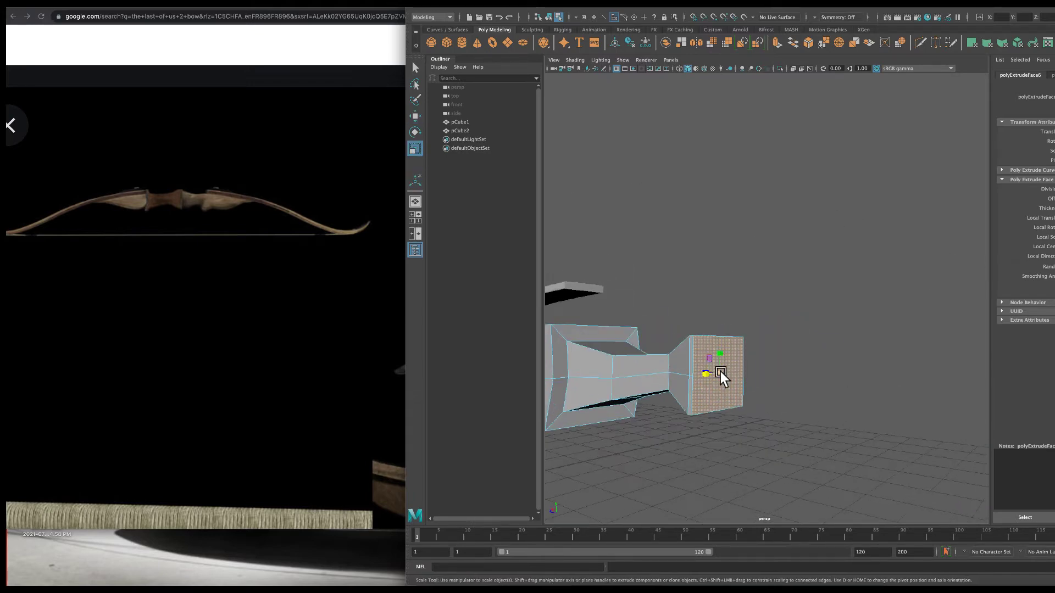
scroll(718, 371, "up", 2)
key("ctrl+e")
Bevel the edges of the riser's end piece
right_click_drag(725, 358, 725, 328)
mouse_move(725, 329)
left_mouse_down("alt")
mouse_move(601, 346)
mouse_move(668, 397)
left_mouse_up("alt")
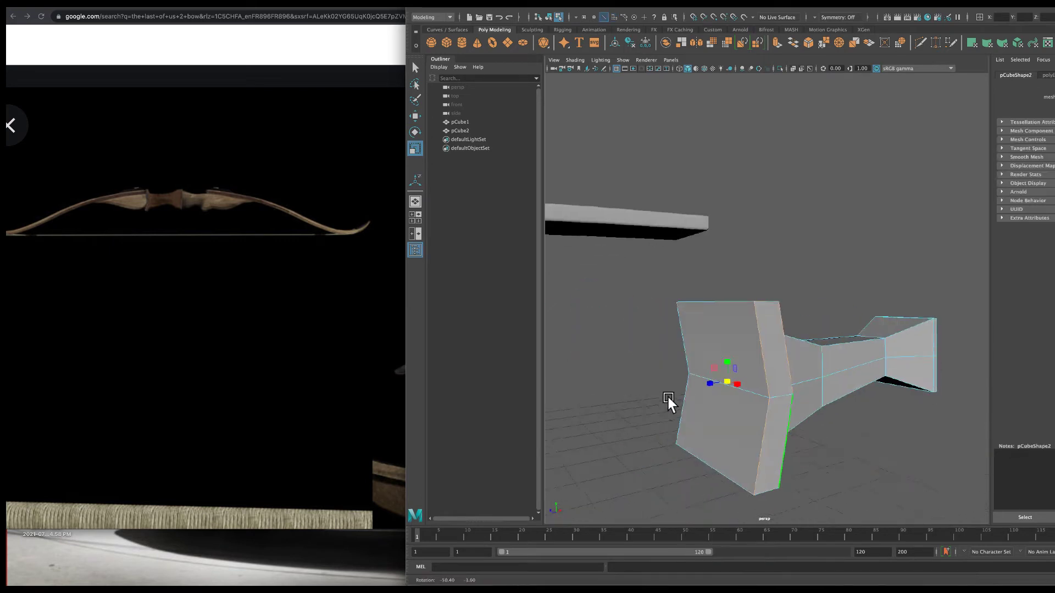
left_click(677, 413)
left_click_drag(729, 334, 568, 398, "alt")
key("ctrl+b")
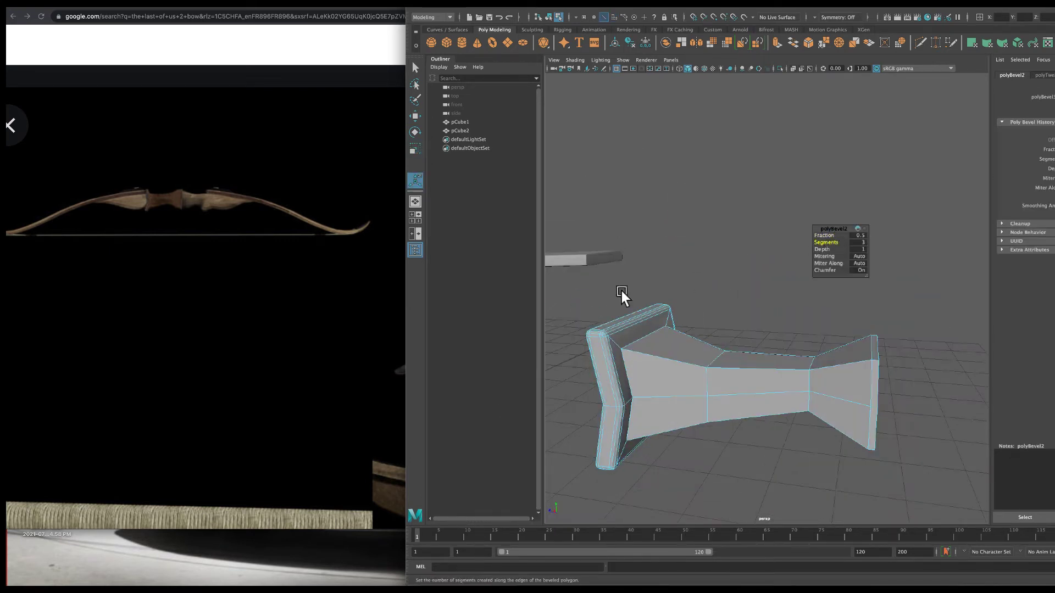
Dismiss the bevel settings and inspect the riser beside the limb
left_click_drag(621, 292, 636, 337, "alt")
left_click(730, 372)
left_click_drag(731, 373, 593, 335, "alt")
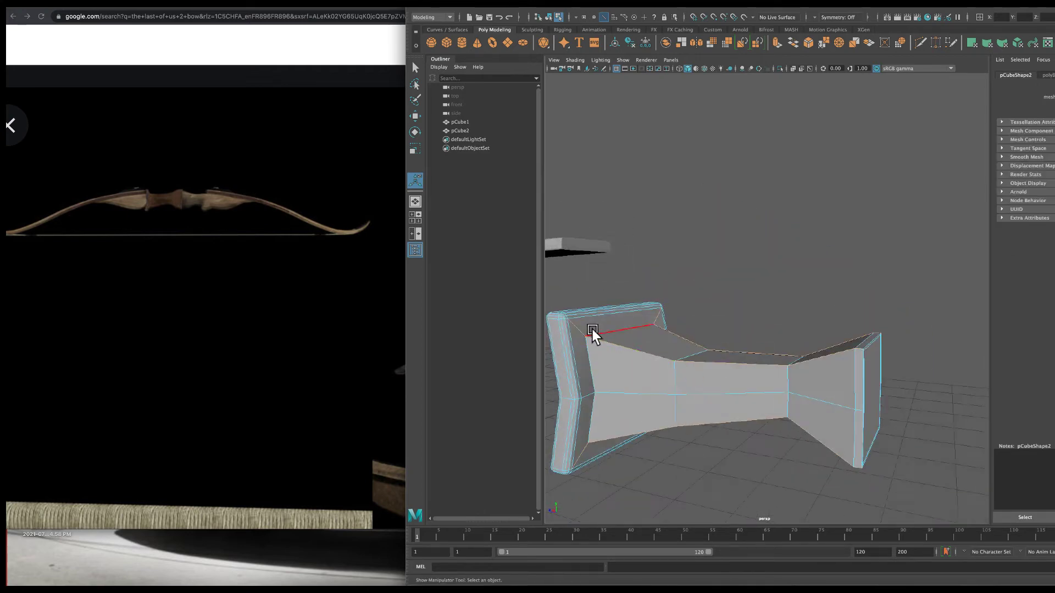
mouse_move(685, 351)
left_mouse_down("alt")
mouse_move(617, 348)
mouse_move(779, 398)
left_mouse_up("alt")
mouse_move(541, 419)
left_mouse_down("alt")
mouse_move(758, 433)
mouse_move(835, 419)
mouse_move(748, 298)
mouse_move(746, 235)
mouse_move(719, 239)
mouse_move(783, 304)
left_mouse_up("alt")
Try smoothing the riser mesh, then reselect the riser
left_click(563, 11)
left_click(577, 102)
left_click(706, 236)
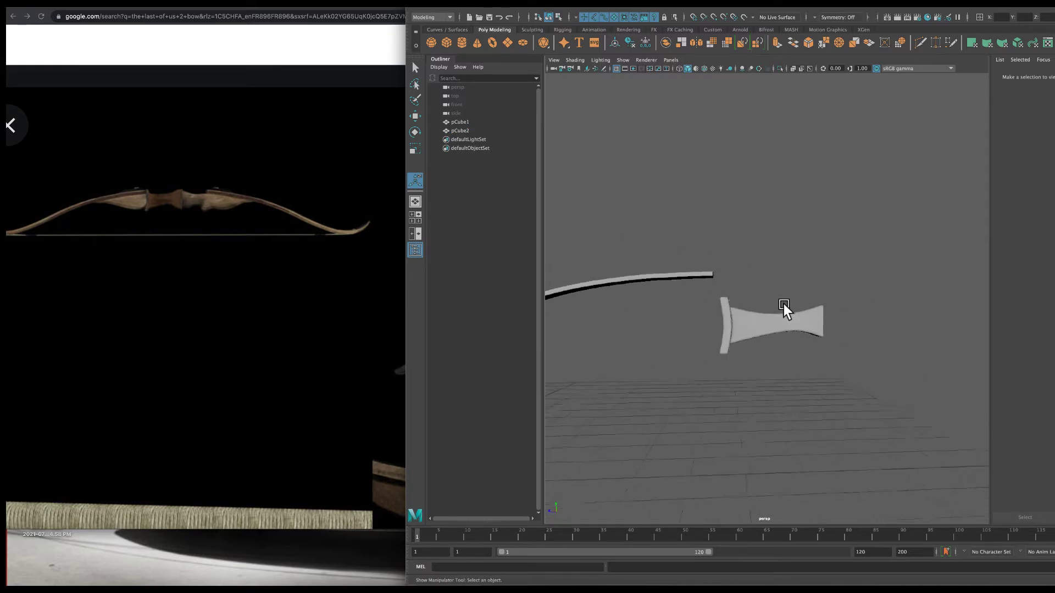
left_click(784, 305)
key("w")
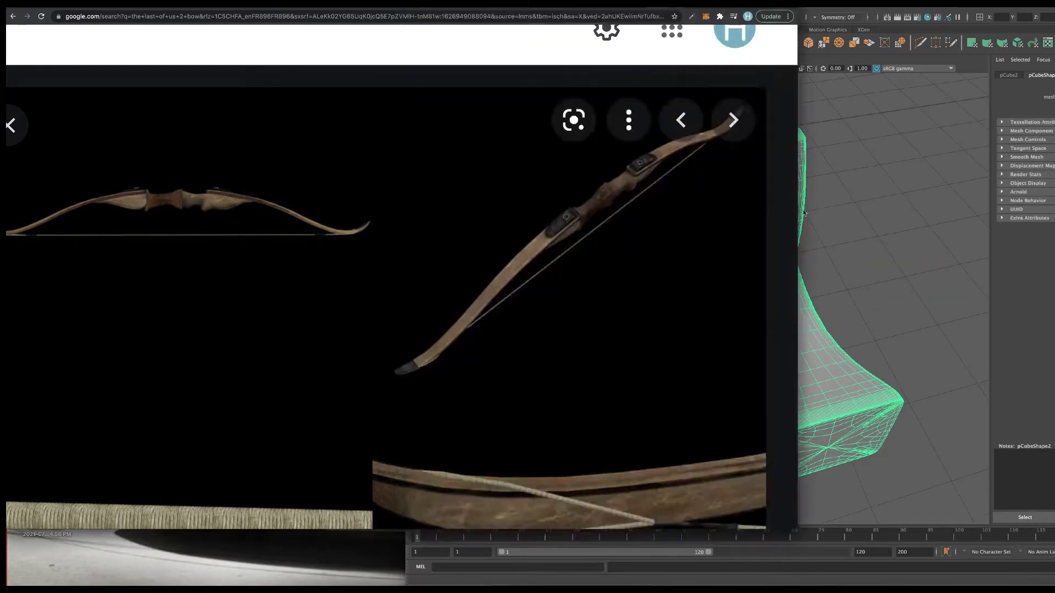
key("ctrl+z")
Turn off smooth preview, undo the old bevel, and bevel the riser's top edges
scroll(736, 287, "down", 3)
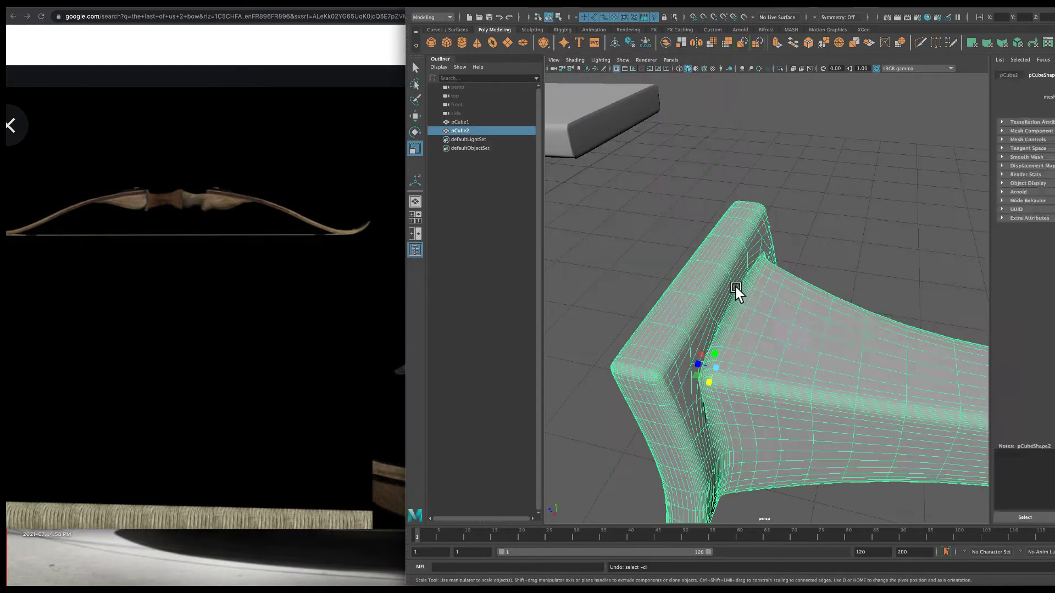
key("1")
key("F10")
scroll(785, 302, "down", 3)
key("ctrl+z")
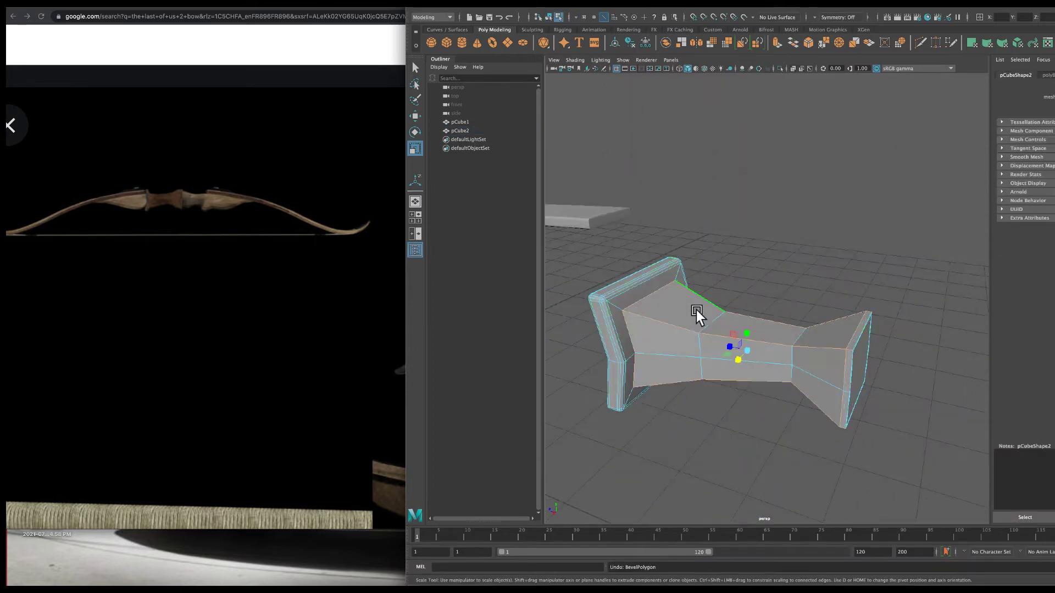
mouse_move(731, 267)
right_mouse_down("shift")
mouse_move(749, 267)
mouse_move(625, 336)
right_mouse_up("shift")
key("ctrl+b")
Check the new bevel at Fraction 0.7 with 1 segment and reopen the edge tools menu
mouse_move(726, 281)
left_mouse_down("alt")
mouse_move(615, 353)
mouse_move(820, 387)
mouse_move(790, 282)
left_mouse_up("alt")
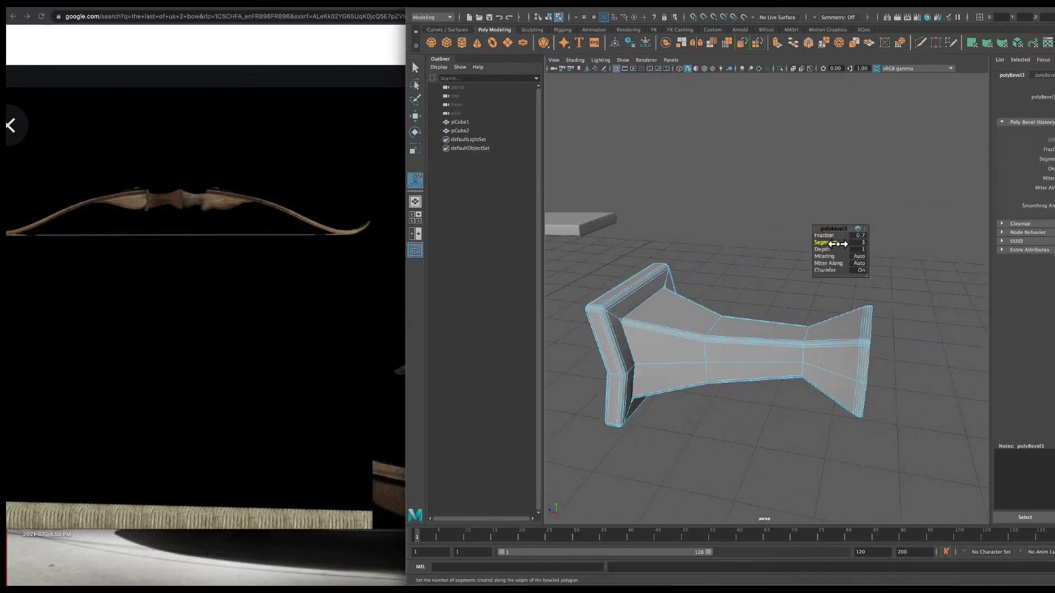
scroll(763, 318, "up", 5)
right_click(694, 329, "shift")
key("F8")
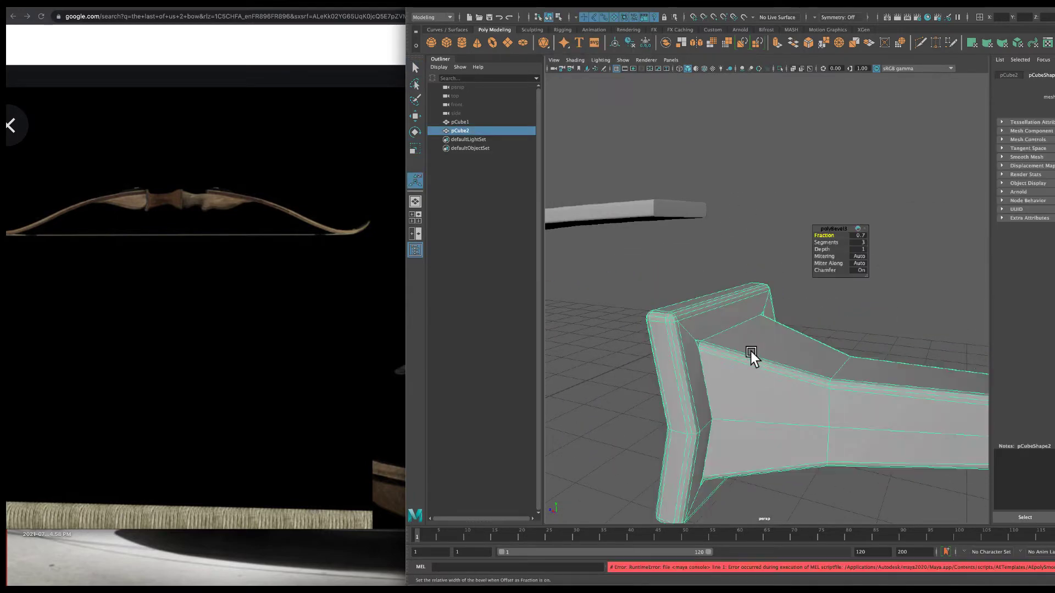
scroll(749, 348, "up", 4)
right_click(659, 365, "shift")
Choose Multi-Cut and frame a close view of the riser corner
left_click(654, 422)
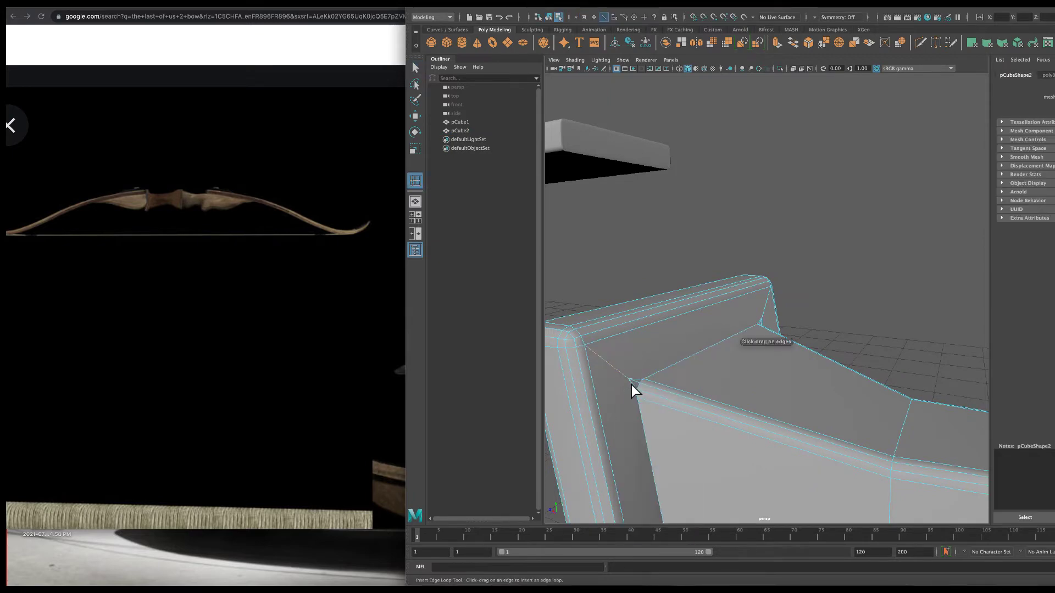
right_click(640, 383, "shift")
right_click(612, 367, "shift")
left_click(617, 417)
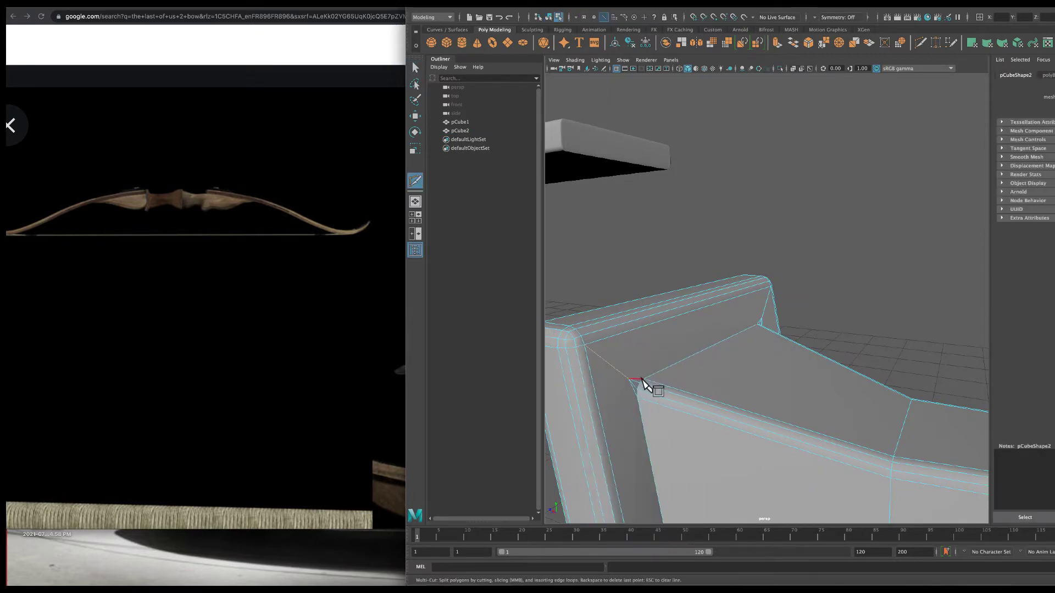
mouse_move(661, 340)
left_mouse_down("alt")
mouse_move(648, 348)
mouse_move(650, 270)
left_mouse_up("alt")
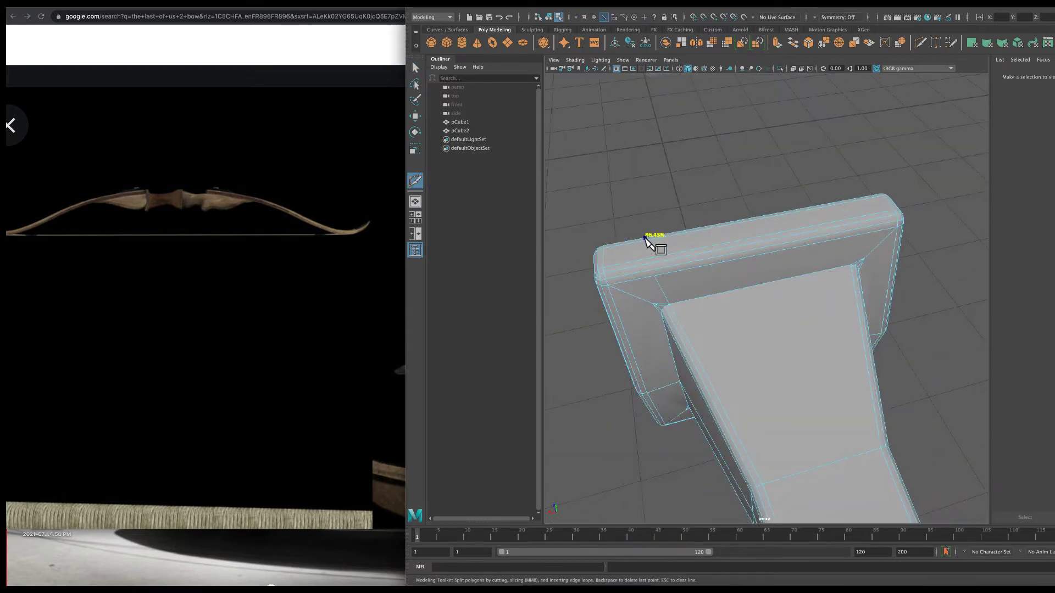
mouse_move(680, 235)
left_mouse_down("alt")
mouse_move(801, 259)
mouse_move(819, 377)
mouse_move(786, 155)
mouse_move(800, 263)
mouse_move(852, 125)
mouse_move(843, 273)
left_mouse_up("alt")
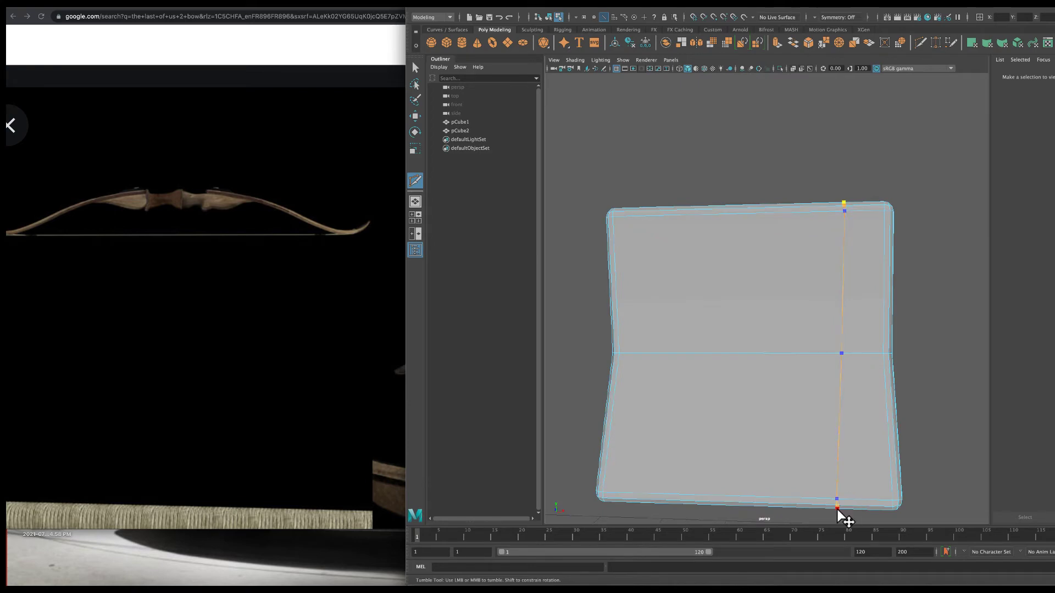
mouse_move(839, 510)
left_mouse_down("alt")
mouse_move(824, 170)
mouse_move(718, 419)
mouse_move(701, 357)
mouse_move(667, 345)
mouse_move(702, 376)
left_mouse_up("alt")
Cut new edges around the riser corner and undo the riser smoothing
key("q")
key("g")
left_click_drag(686, 291, 874, 332, "alt")
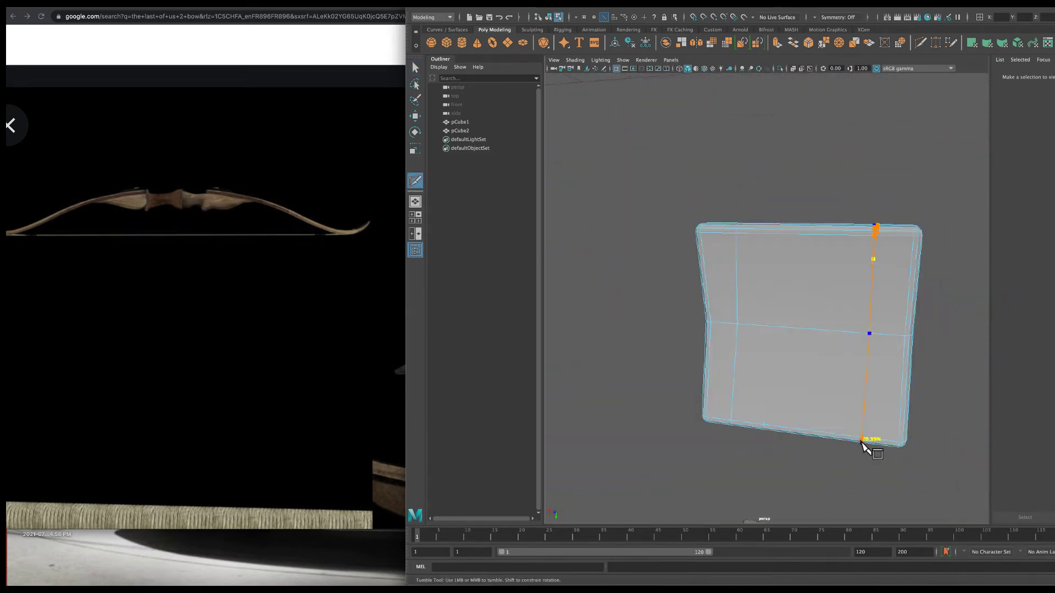
mouse_move(861, 446)
left_mouse_down("alt")
mouse_move(807, 349)
mouse_move(754, 351)
mouse_move(774, 325)
mouse_move(681, 155)
mouse_move(799, 220)
left_mouse_up("alt")
key("q")
right_click_drag(799, 219, 799, 188, "shift")
mouse_move(799, 188)
left_mouse_down("alt")
mouse_move(789, 217)
mouse_move(717, 262)
left_mouse_up("alt")
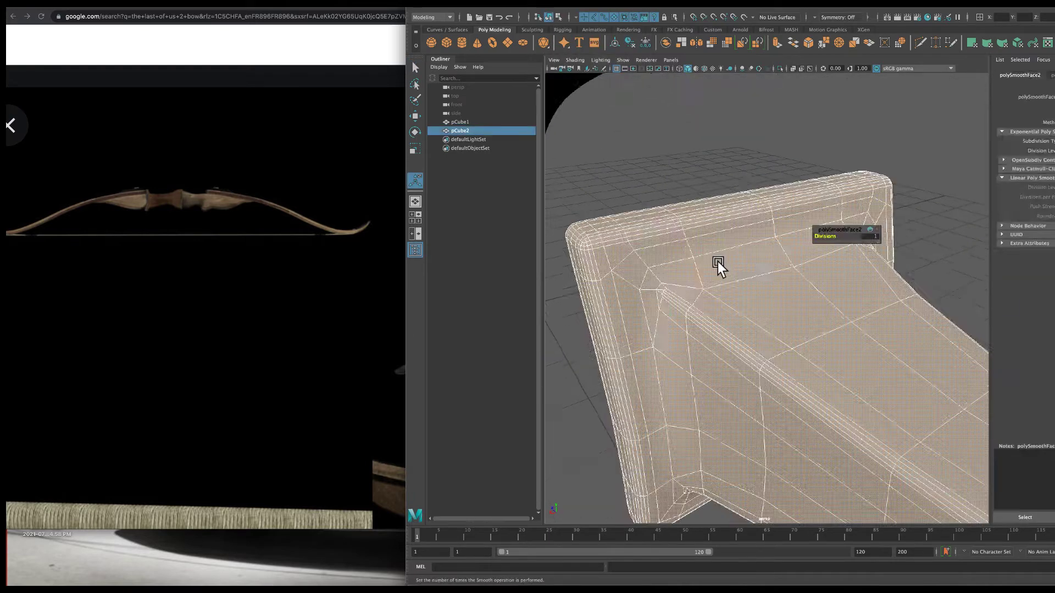
key("ctrl+z")
Slice additional cut lines across the riser's front and back faces
mouse_move(624, 358)
left_mouse_down("alt")
mouse_move(836, 253)
mouse_move(916, 264)
mouse_move(770, 291)
left_mouse_up("alt")
scroll(912, 252, "up", 3)
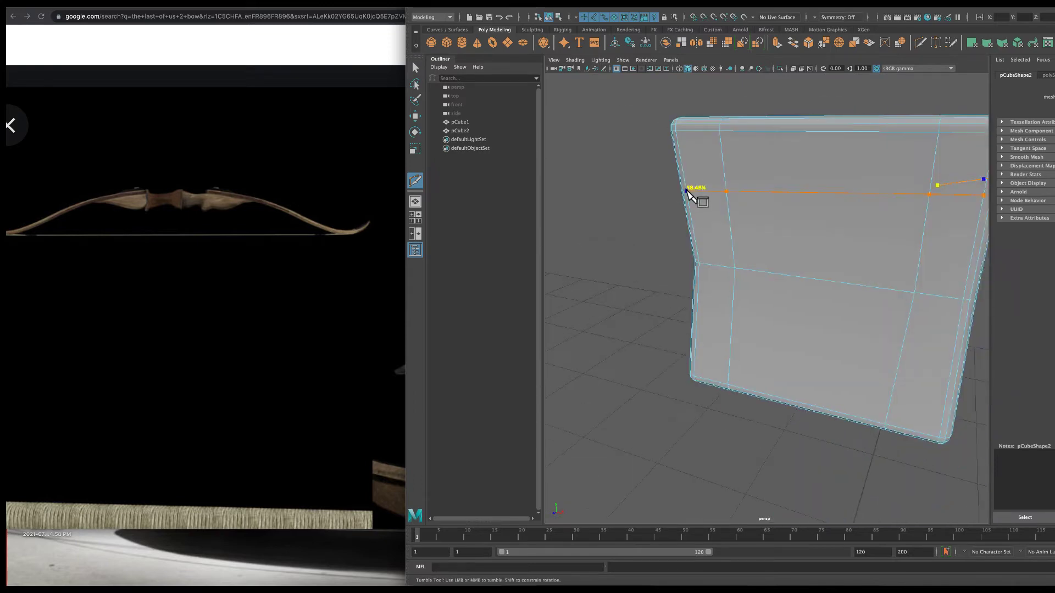
mouse_move(686, 192)
left_mouse_down("alt")
mouse_move(656, 201)
mouse_move(875, 212)
mouse_move(874, 242)
left_mouse_up("alt")
mouse_move(817, 222)
left_mouse_down("alt")
mouse_move(566, 217)
mouse_move(744, 264)
mouse_move(864, 243)
left_mouse_up("alt")
mouse_move(897, 289)
left_mouse_down("alt")
mouse_move(826, 297)
mouse_move(902, 268)
mouse_move(784, 257)
mouse_move(784, 247)
mouse_move(835, 353)
left_mouse_up("alt")
key("q")
key("g")
Select the whole pCube2 riser for smoothing with Divisions 2
mouse_move(907, 333)
left_mouse_down("alt")
mouse_move(853, 325)
mouse_move(765, 347)
mouse_move(897, 370)
mouse_move(785, 375)
left_mouse_up("alt")
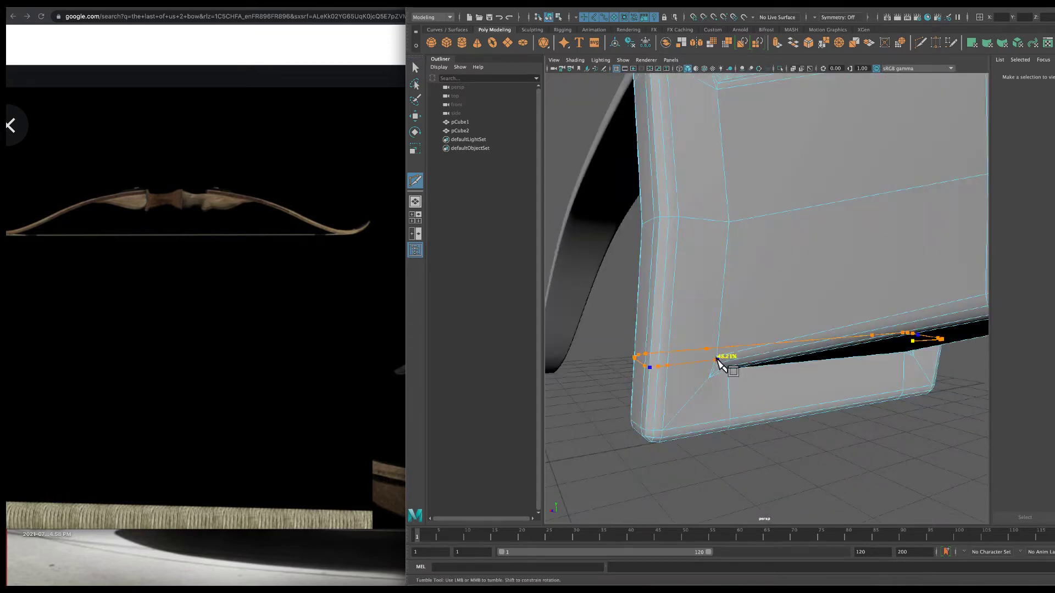
mouse_move(717, 362)
left_mouse_down("alt")
mouse_move(724, 377)
mouse_move(847, 170)
mouse_move(727, 249)
mouse_move(760, 283)
mouse_move(655, 256)
mouse_move(682, 254)
mouse_move(586, 275)
mouse_move(840, 134)
mouse_move(643, 258)
mouse_move(588, 315)
mouse_move(671, 226)
mouse_move(618, 164)
mouse_move(654, 251)
mouse_move(689, 193)
mouse_move(770, 157)
left_mouse_up("alt")
key("t")
left_click(728, 250)
key("w")
Finish adjusting the riser, deselect it and check the bow reference images
key("r")
key("w")
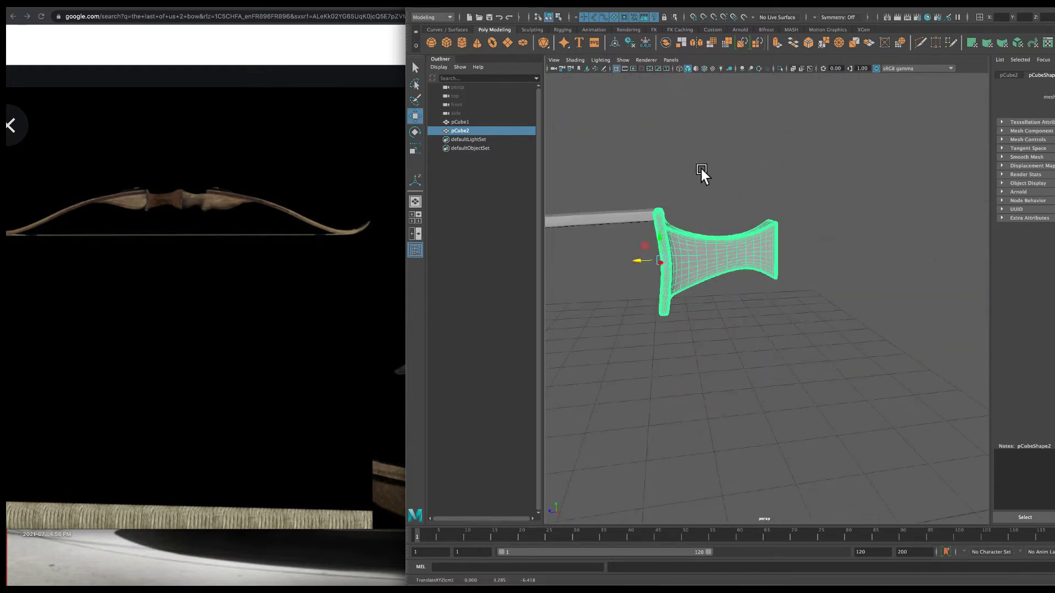
left_click(701, 169)
left_click(356, 199)
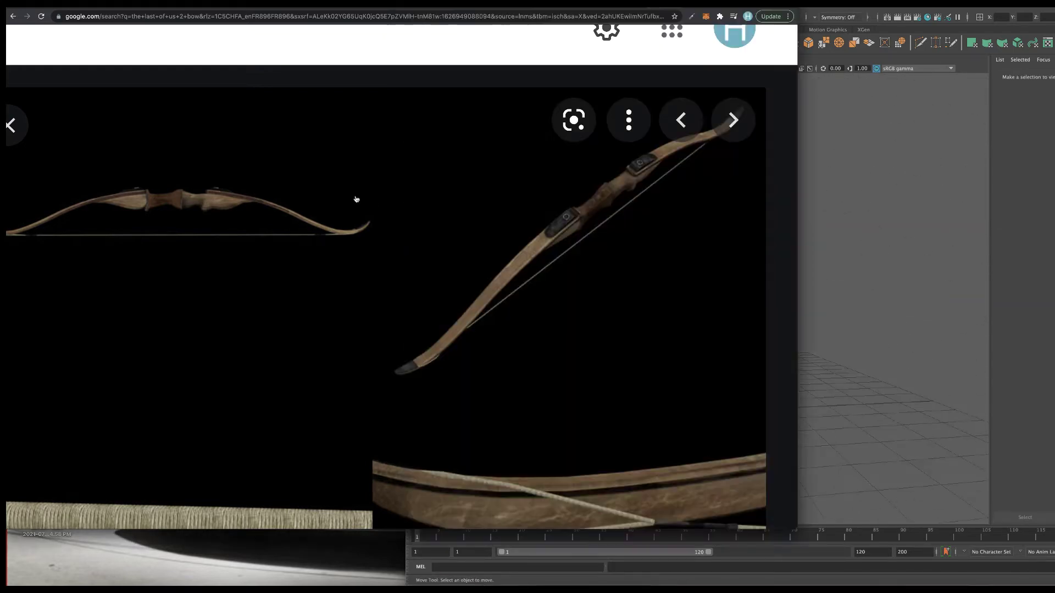
left_click(850, 201)
left_click(738, 271)
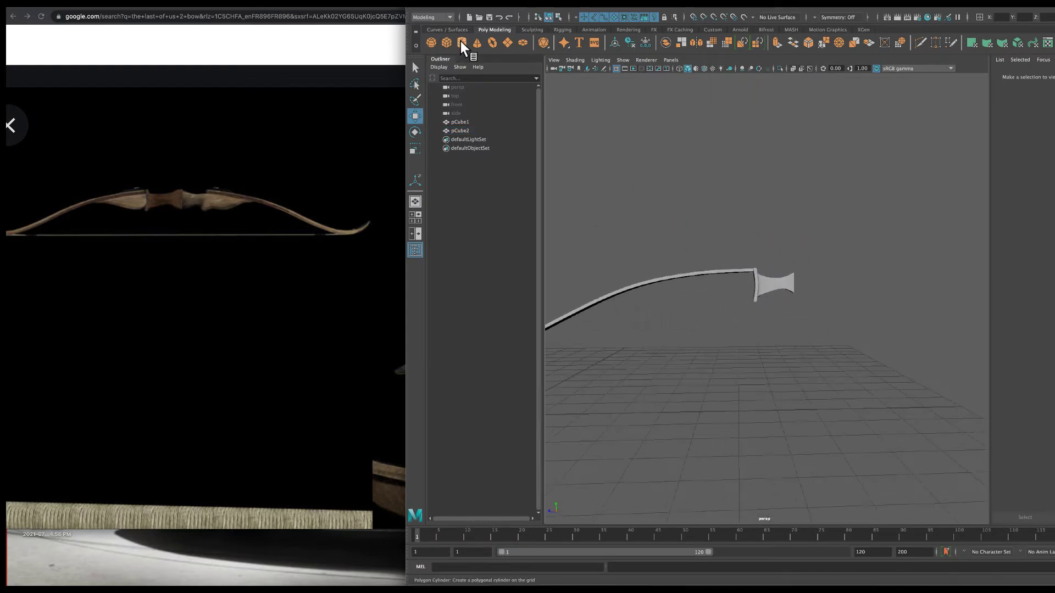
Add a new cube, flatten it into a thin panel and pull a corner vertex into a wedge
left_click(445, 42)
key("f")
mouse_move(743, 279)
left_mouse_down("alt")
mouse_move(752, 302)
mouse_move(804, 253)
left_mouse_up("alt")
key("r")
right_click_drag(797, 305, 807, 318)
mouse_move(807, 319)
left_mouse_down("alt")
mouse_move(668, 260)
mouse_move(624, 289)
left_mouse_up("alt")
key("w")
left_click(687, 341)
mouse_move(689, 336)
left_mouse_down()
mouse_move(697, 276)
mouse_move(713, 281)
mouse_move(673, 305)
mouse_move(690, 279)
mouse_move(842, 232)
left_mouse_up()
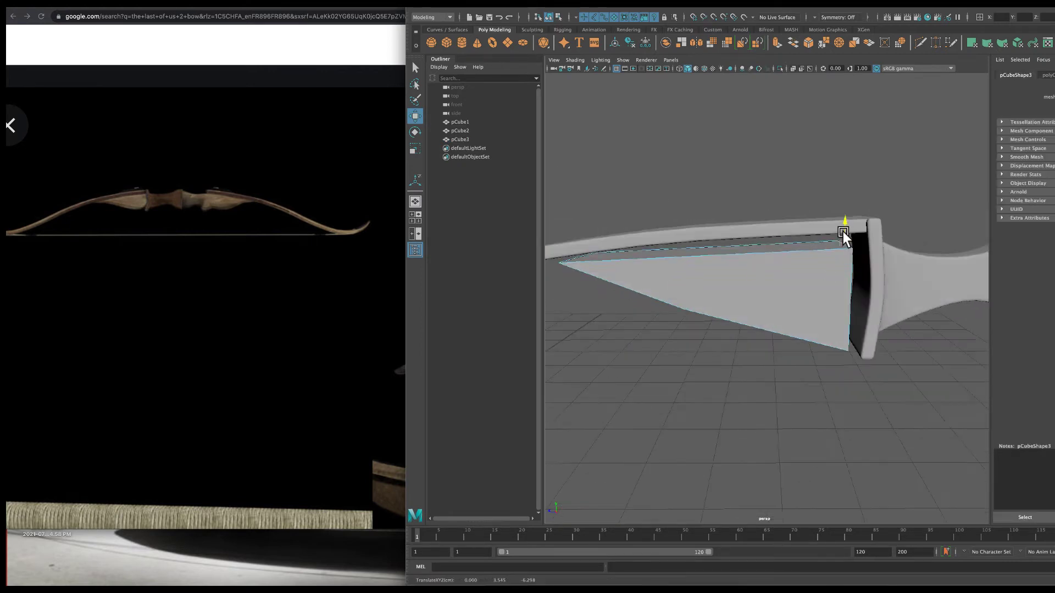
Bevel the wedge's long edge at fraction 0.8, then bevel its outer edges
left_click(840, 346)
right_click_drag(840, 338, 855, 338, "shift")
middle_click_drag(830, 238, 857, 238)
right_click(717, 283)
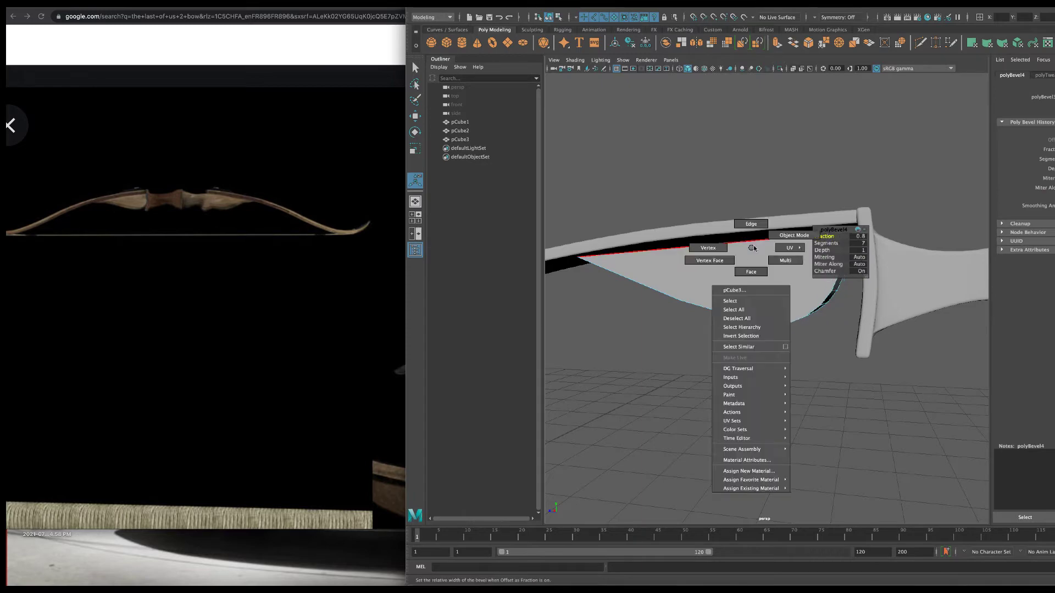
left_click(687, 256)
mouse_move(687, 256)
left_mouse_down("alt")
mouse_move(924, 372)
mouse_move(842, 241)
mouse_move(797, 315)
left_mouse_up("alt")
right_click(752, 374, "shift")
left_click(798, 372)
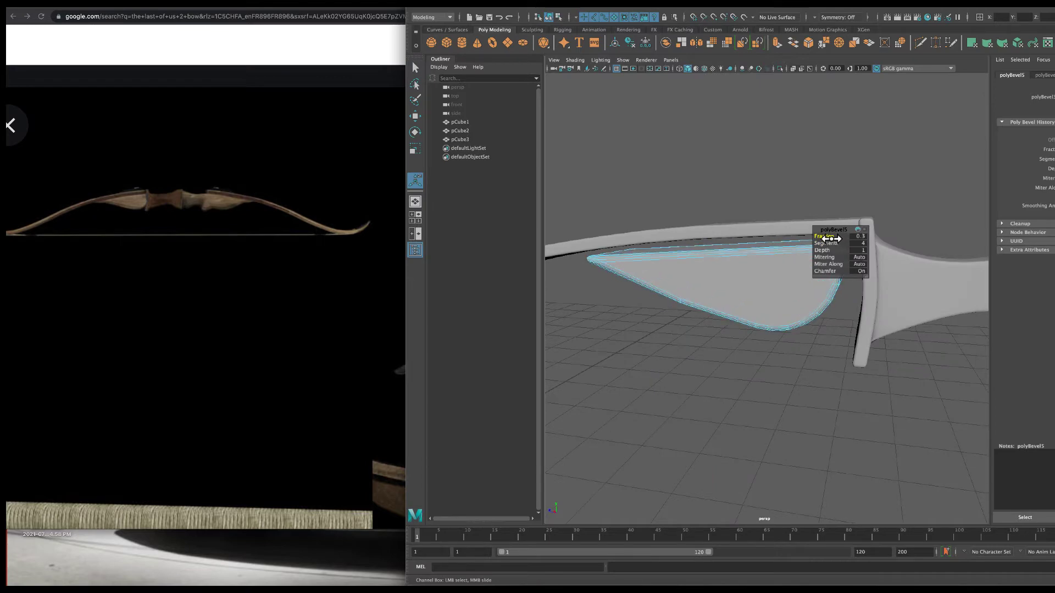
Apply Mesh > Smooth to round the wedge into a fin beside the riser
key("F8")
left_click(555, 4)
left_click(572, 102)
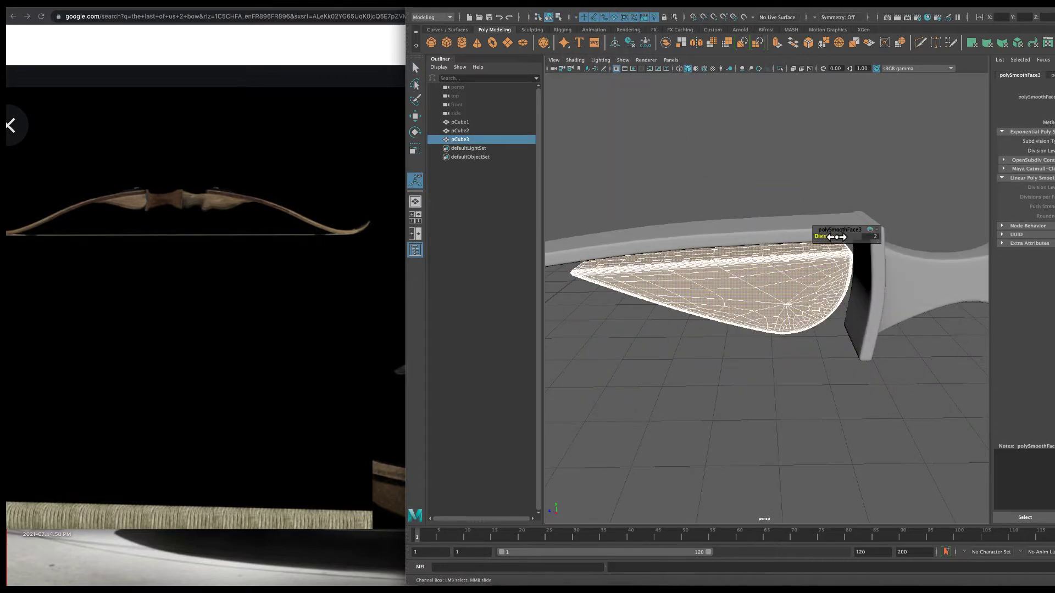
left_click_drag(837, 237, 740, 199, "alt")
left_click(737, 273)
mouse_move(738, 273)
left_mouse_down("alt")
mouse_move(761, 299)
mouse_move(782, 262)
mouse_move(789, 282)
left_mouse_up("alt")
key("w")
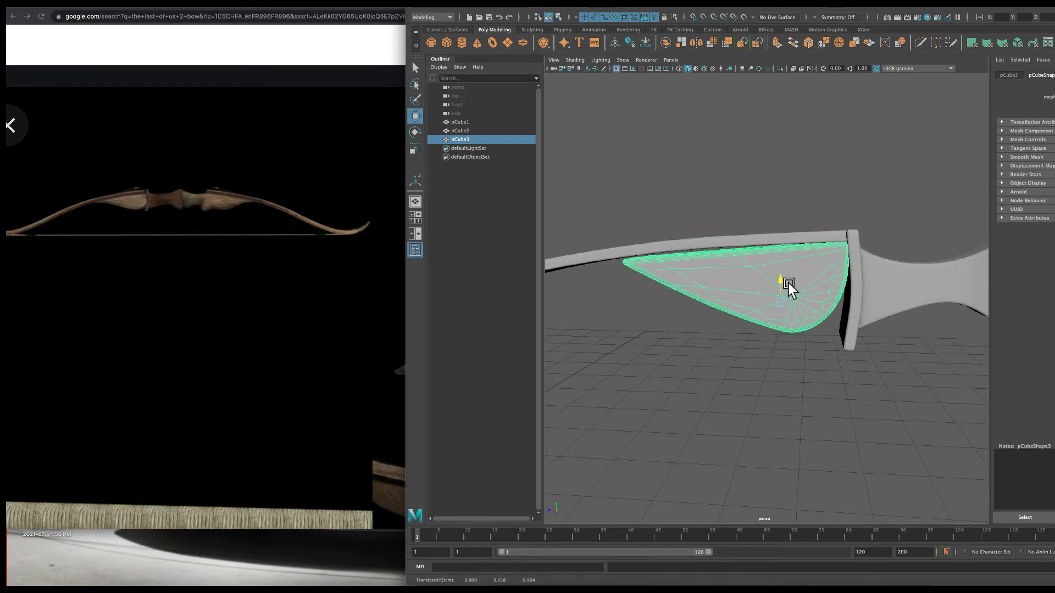
Nudge the riser into place and lower the wedge's bottom corner
left_click(855, 302)
middle_click_drag(855, 302, 823, 286, "alt")
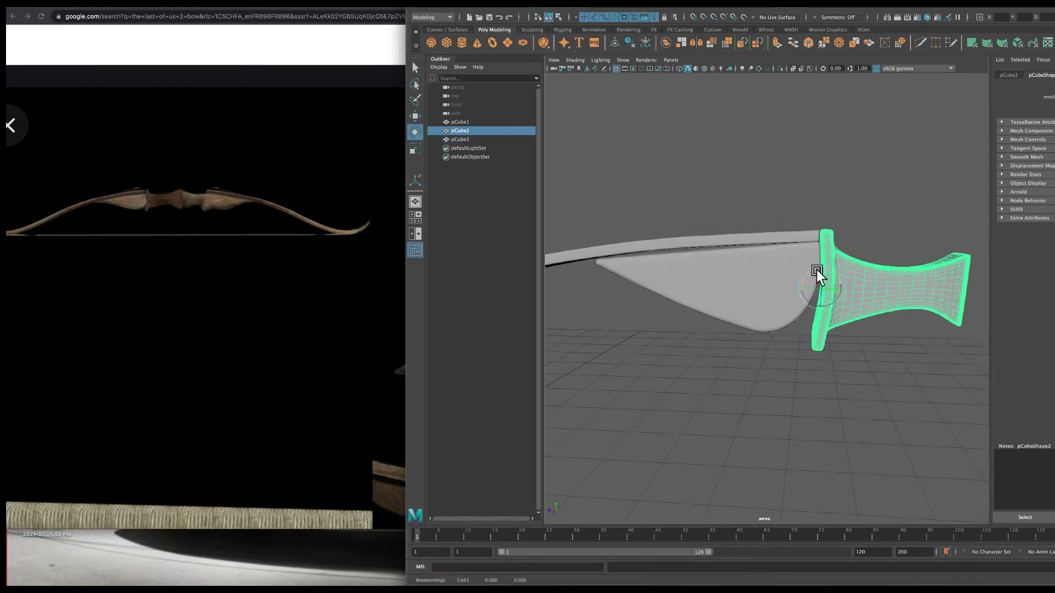
left_click_drag(812, 278, 819, 272)
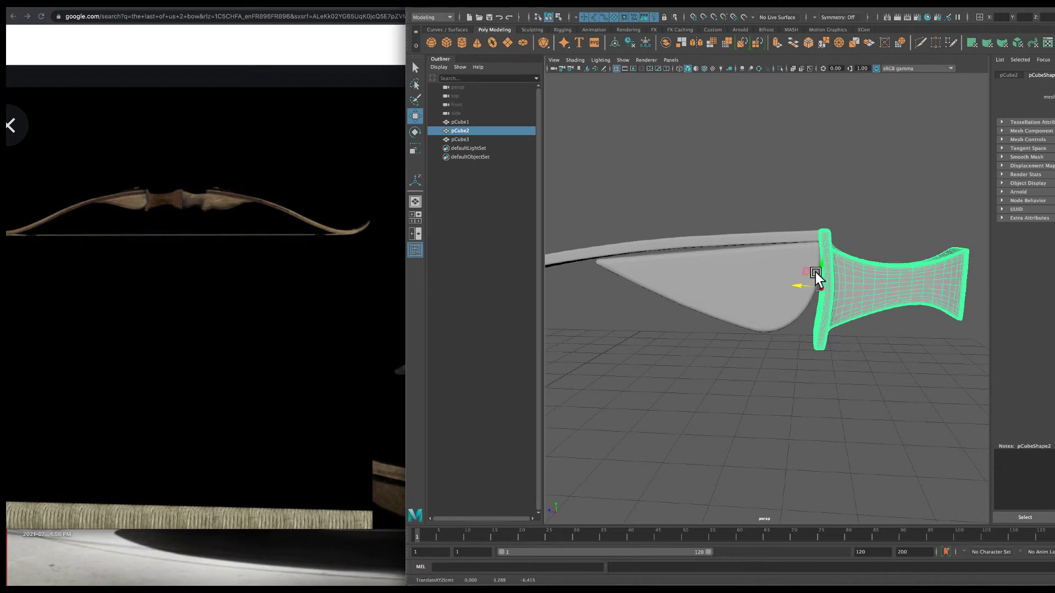
left_click(720, 279)
mouse_move(720, 279)
left_mouse_down("alt")
mouse_move(819, 243)
mouse_move(749, 278)
left_mouse_up("alt")
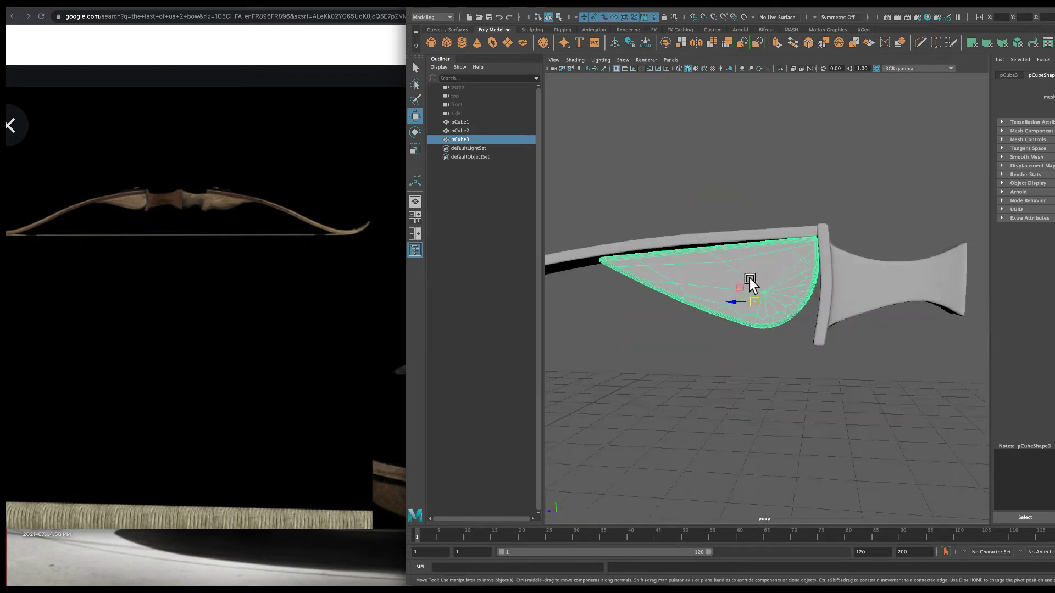
key("ctrl+z")
key("ctrl+z")
key("ctrl+z")
key("ctrl+z")
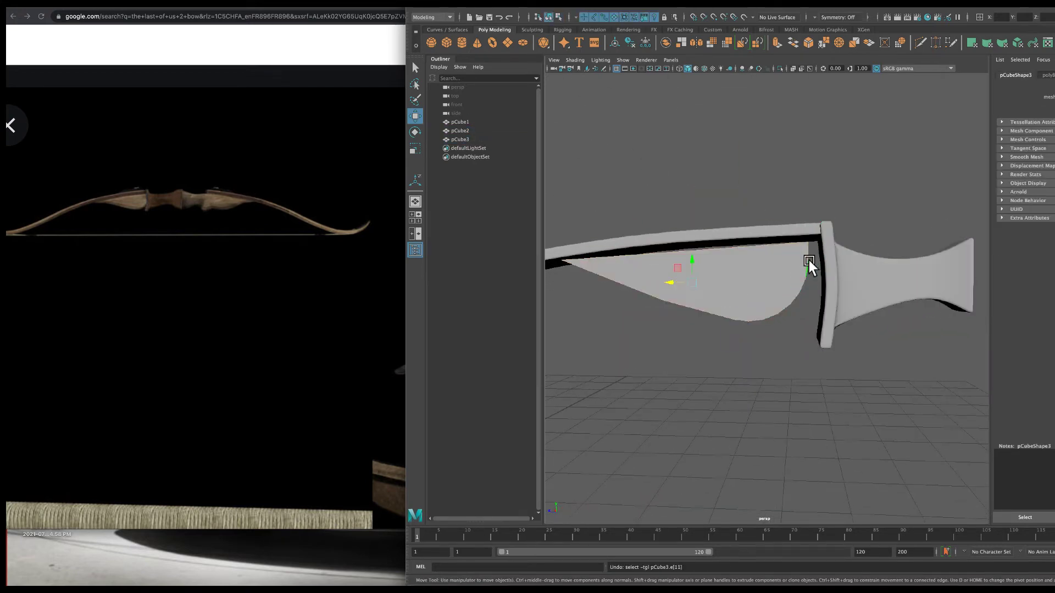
key("ctrl+z")
key("ctrl+z")
key("ctrl+z")
key("ctrl+z")
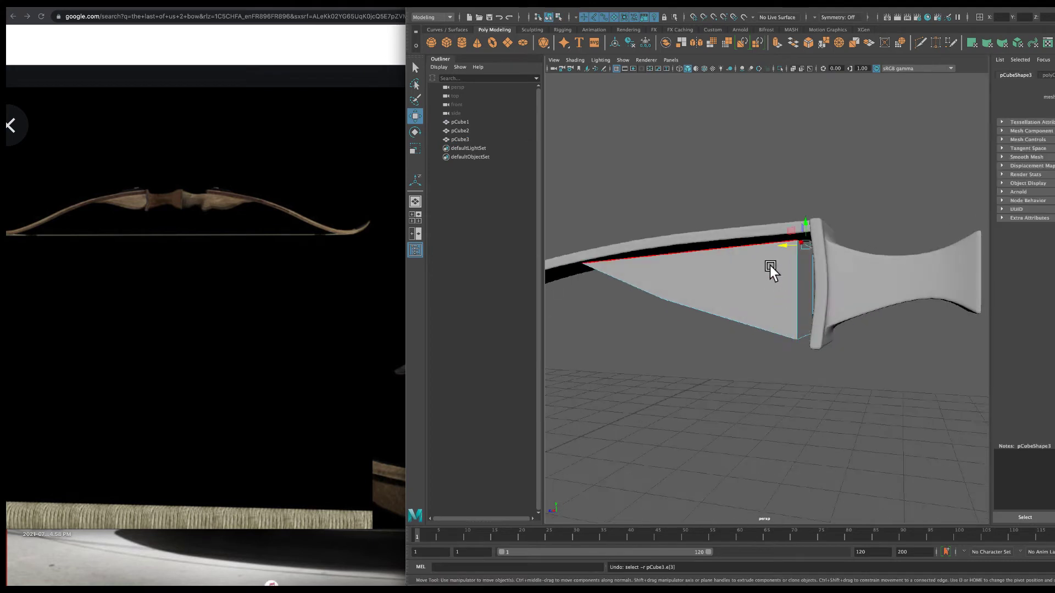
key("ctrl+z")
right_click_drag(776, 340, 783, 312)
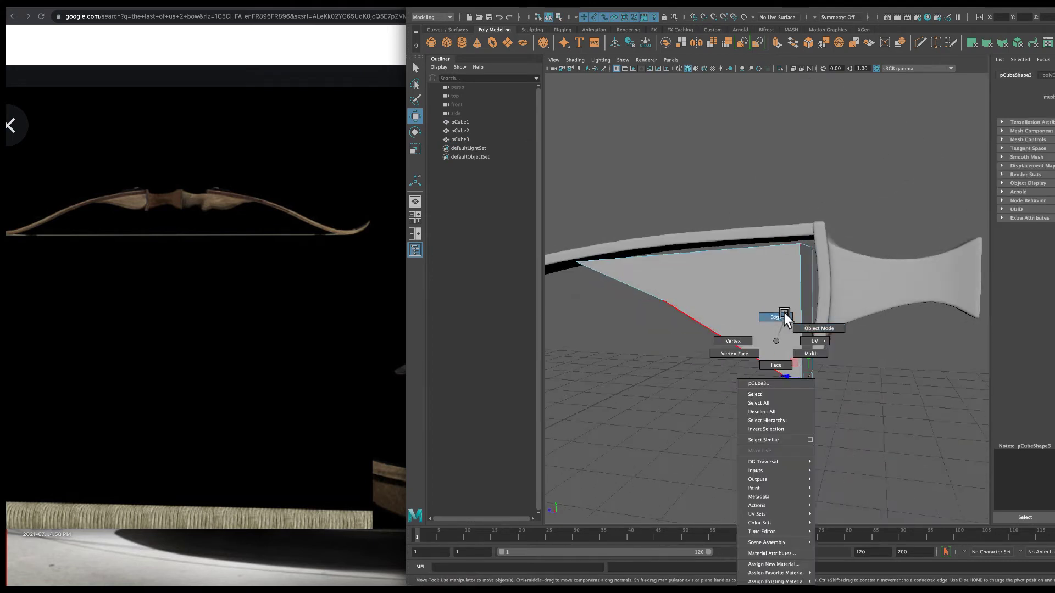
Bevel the wedge edges at fraction 0.8 and insert two edge loops across it
key("ctrl+b")
left_click_drag(824, 236, 668, 282)
key("w")
left_click_drag(578, 283, 526, 280, "alt")
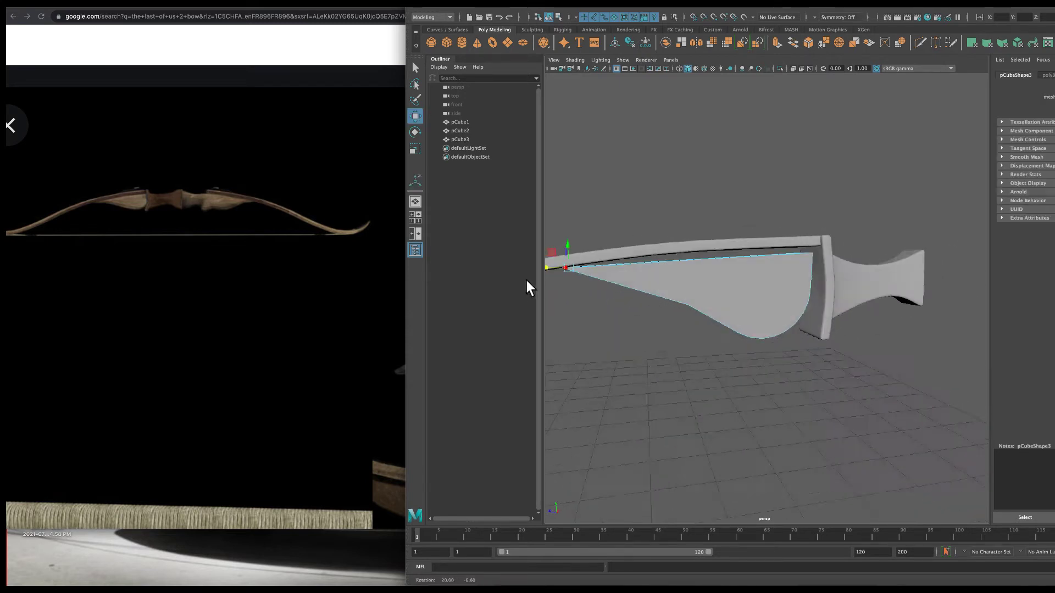
right_click_drag(708, 269, 727, 268, "shift")
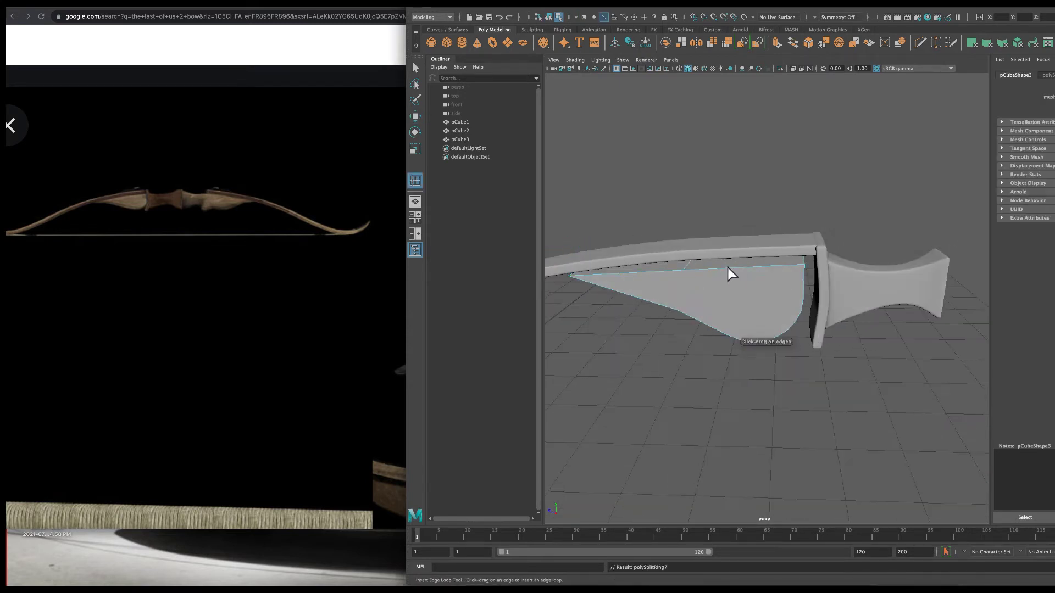
mouse_move(668, 312)
left_mouse_down("alt")
mouse_move(843, 252)
mouse_move(680, 272)
left_mouse_up("alt")
key("q")
left_click(680, 272)
right_click_drag(720, 240, 733, 259, "shift")
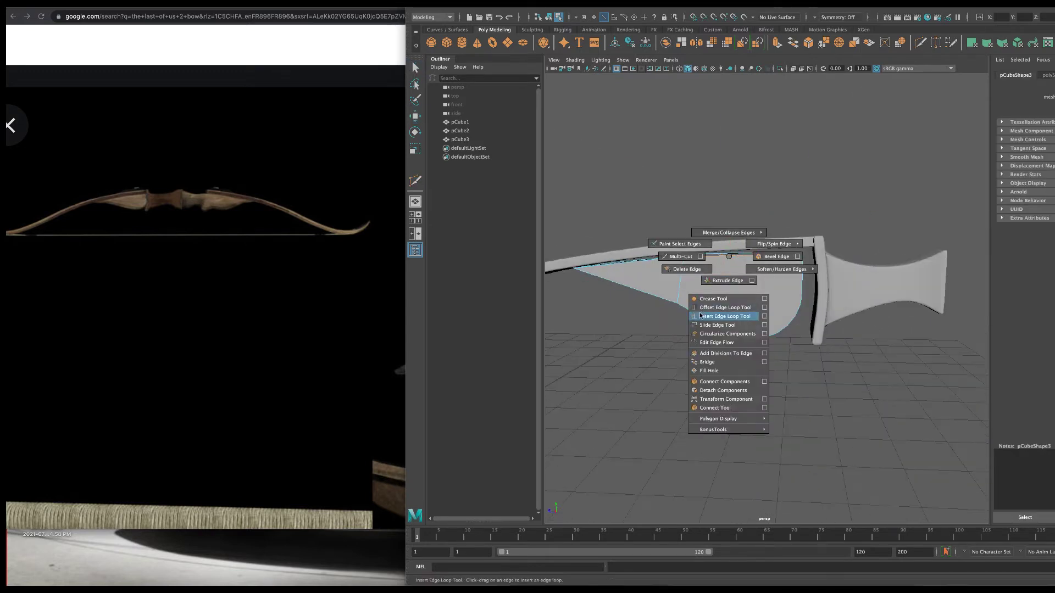
key("q")
Box-select the blade-shaped plate's edges and bevel them
mouse_move(726, 330)
left_mouse_down("alt")
mouse_move(736, 336)
mouse_move(728, 389)
mouse_move(736, 259)
left_mouse_up("alt")
left_click(737, 258)
key("w")
left_click(801, 250)
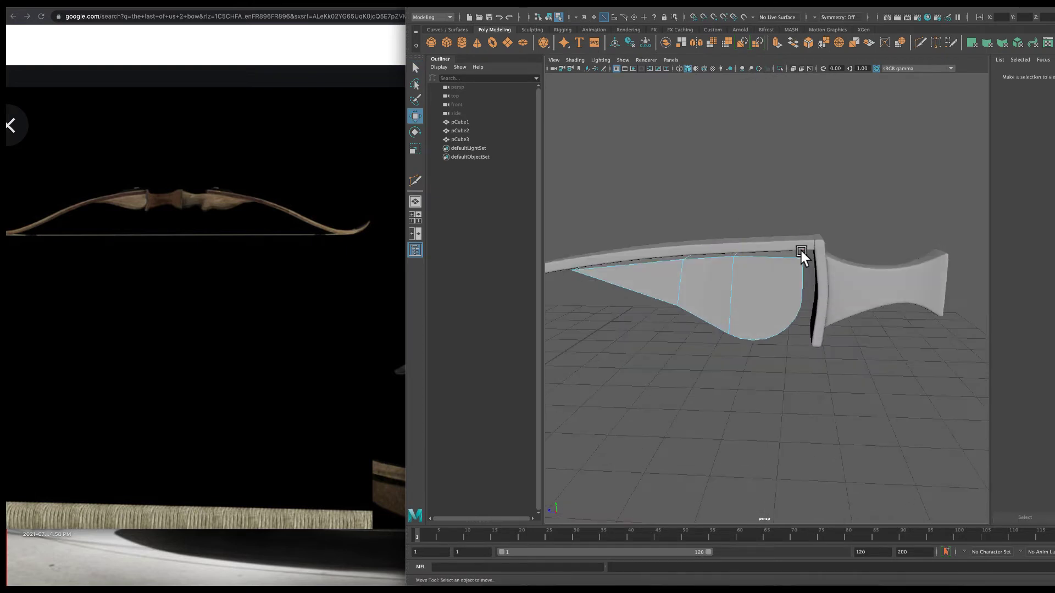
right_click_drag(800, 237, 777, 230)
left_click_drag(778, 236, 668, 254, "alt")
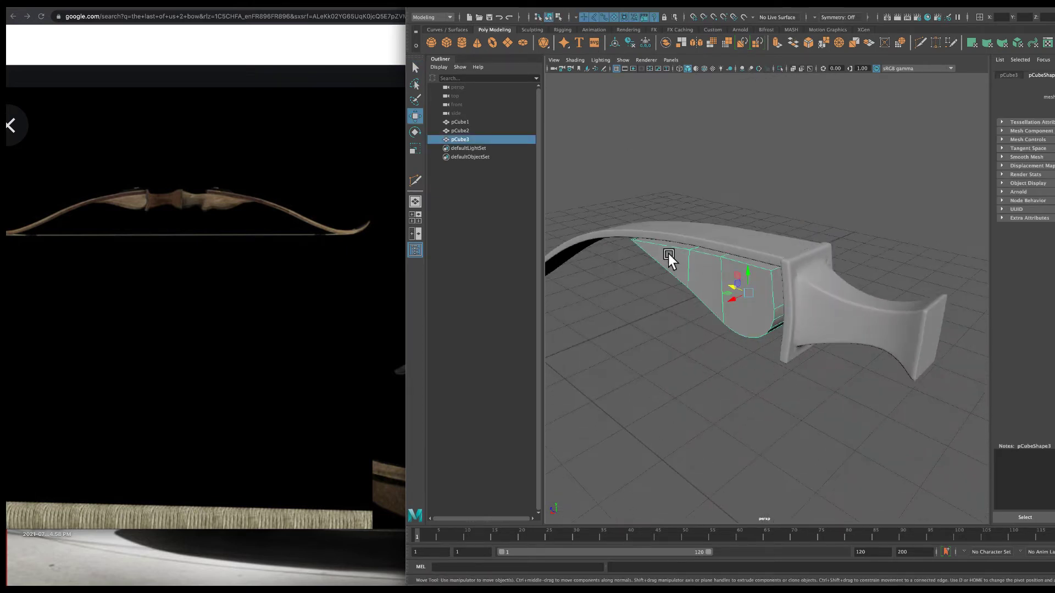
left_click_drag(575, 190, 744, 311)
mouse_move(695, 246)
left_mouse_down("alt")
mouse_move(776, 350)
mouse_move(786, 489)
mouse_move(791, 306)
mouse_move(572, 335)
mouse_move(783, 275)
left_mouse_up("alt")
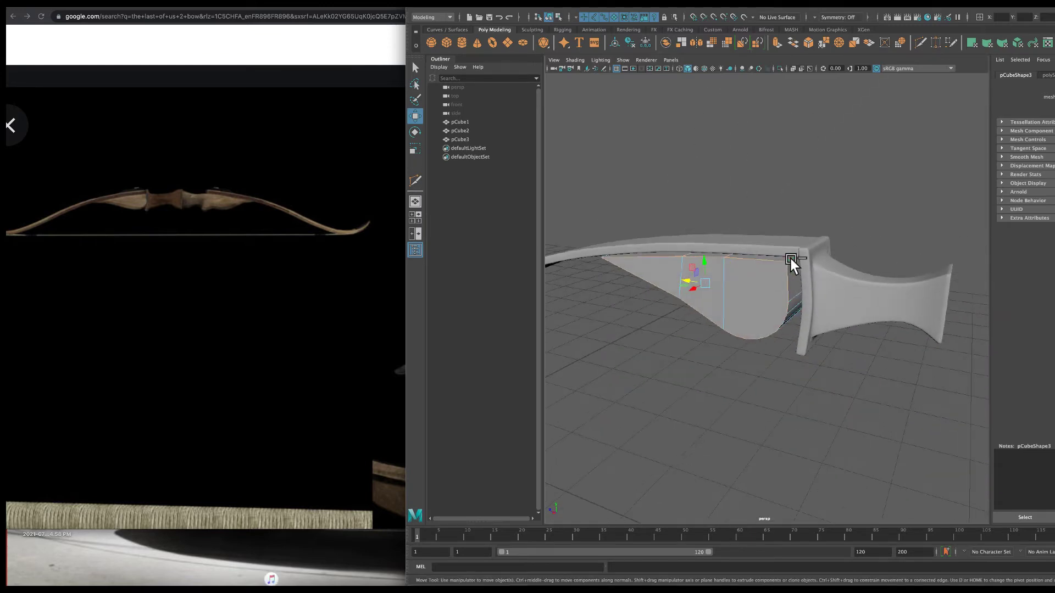
mouse_move(738, 268)
right_mouse_down("shift")
mouse_move(760, 265)
mouse_move(784, 183)
right_mouse_up("shift")
Raise the bevel's segment count to round off the plate, then deselect it
left_click_drag(753, 201, 737, 297, "alt")
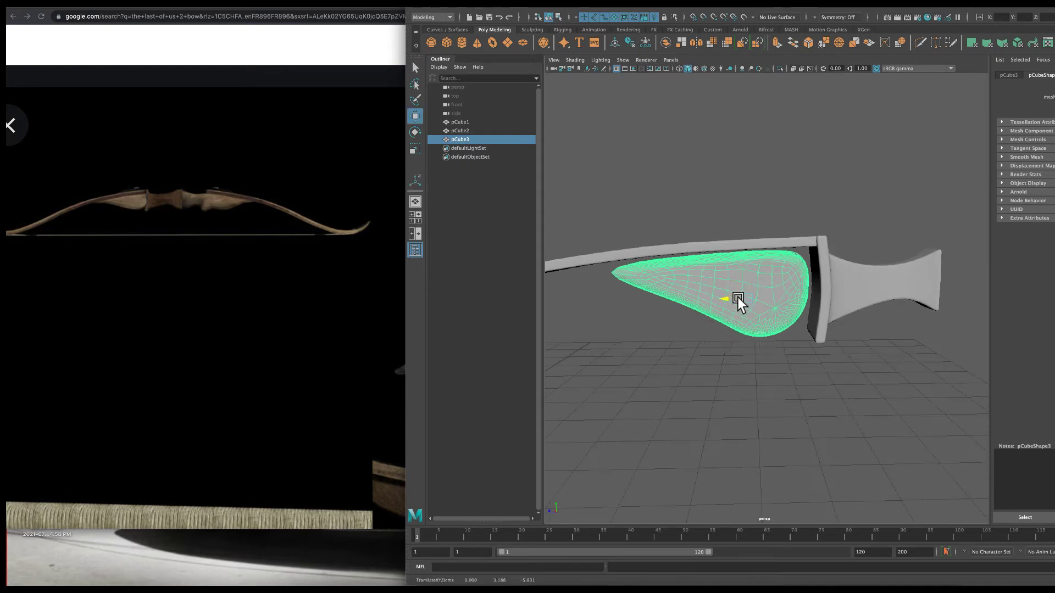
key("ctrl+z")
key("w")
mouse_move(653, 256)
left_mouse_down("alt")
mouse_move(686, 215)
mouse_move(650, 183)
left_mouse_up("alt")
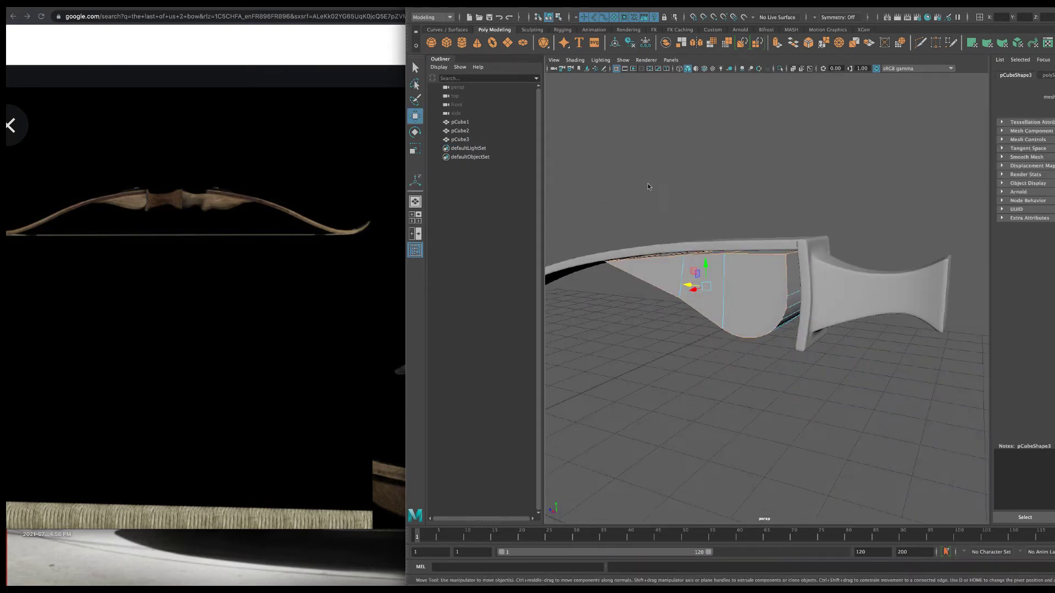
key("t")
left_click_drag(842, 243, 879, 243)
key("w")
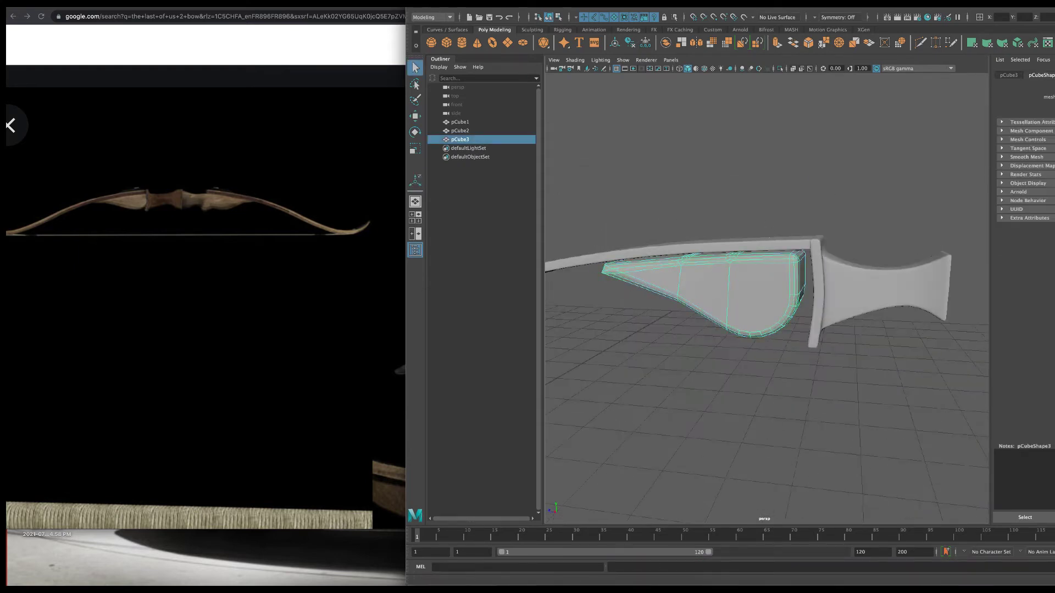
mouse_move(753, 279)
left_mouse_down("alt")
mouse_move(761, 272)
mouse_move(737, 245)
mouse_move(771, 227)
mouse_move(740, 264)
left_mouse_up("alt")
key("e")
left_click(769, 236)
Check the reference photos, then add a narrow cube past the end of the grip
left_click(250, 216)
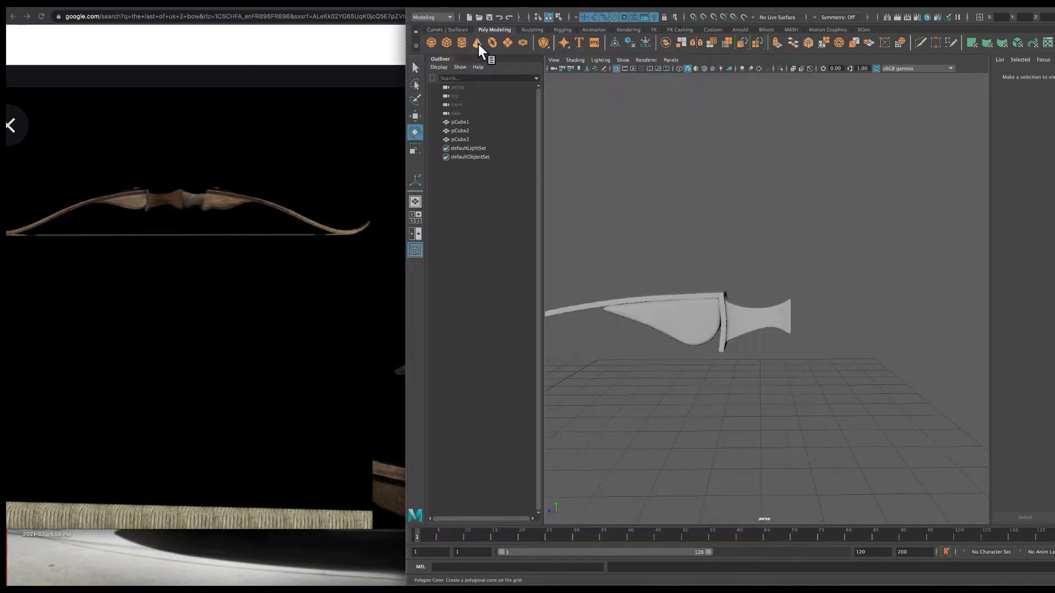
left_click(476, 44)
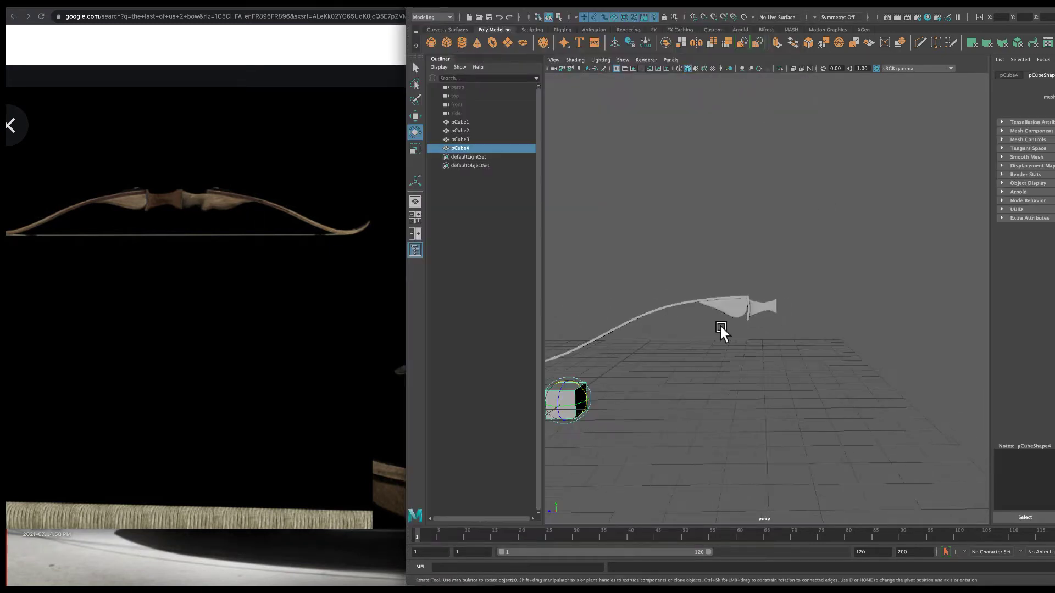
left_click_drag(555, 398, 777, 362)
key("f")
key("r")
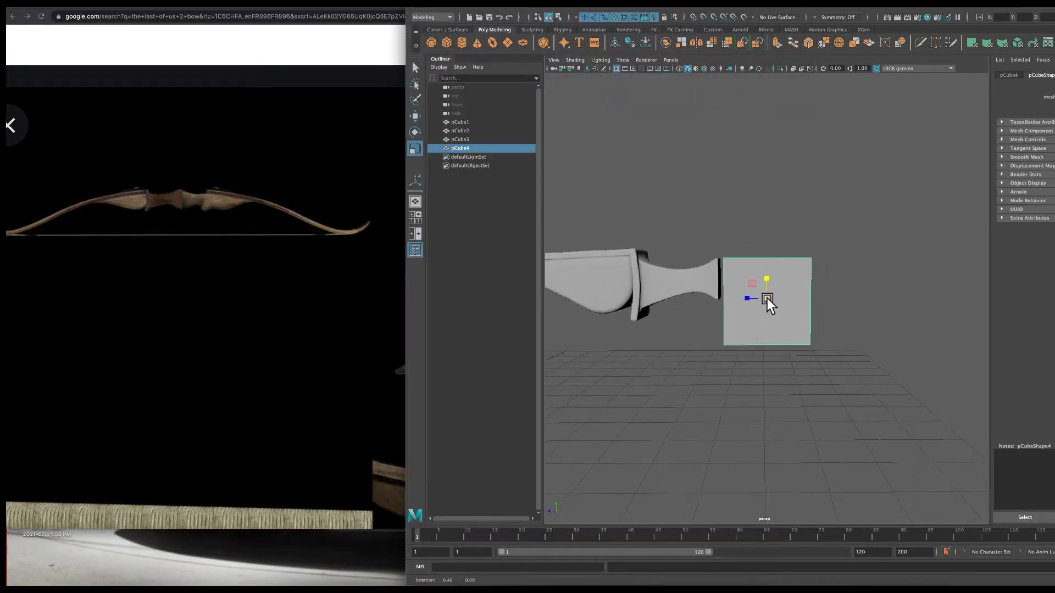
scroll(767, 298, "down", 3)
mouse_move(769, 302)
left_mouse_down()
mouse_move(737, 285)
mouse_move(734, 262)
mouse_move(746, 273)
mouse_move(789, 205)
mouse_move(741, 239)
left_mouse_up()
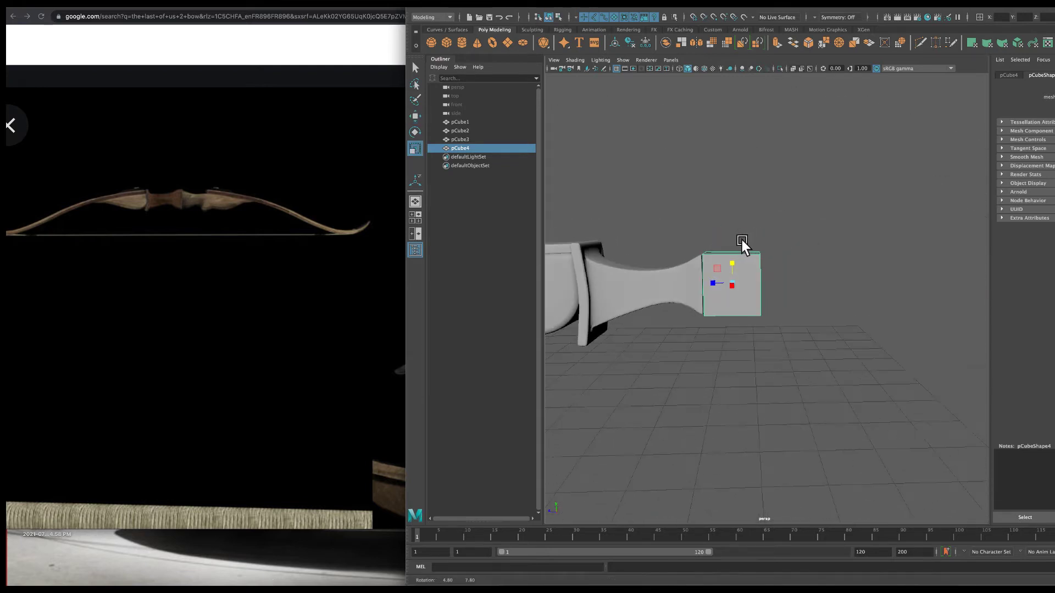
Extrude the cube's end face three times, tapering and lengthening the piece
right_click_drag(744, 241, 757, 258, "shift")
left_click_drag(760, 265, 794, 263, "alt")
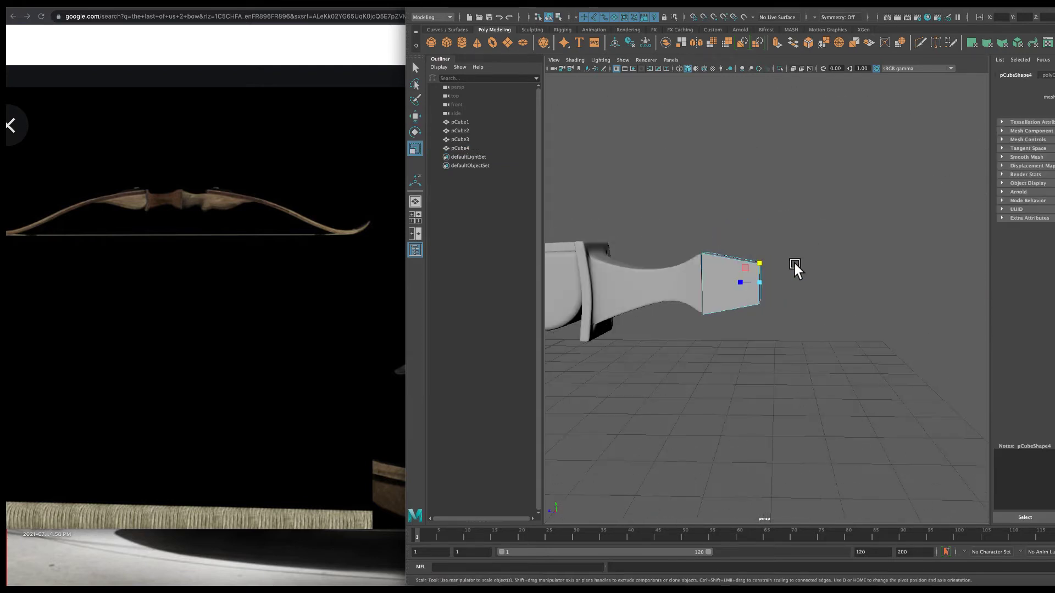
key("w")
right_click_drag(789, 281, 778, 272, "shift")
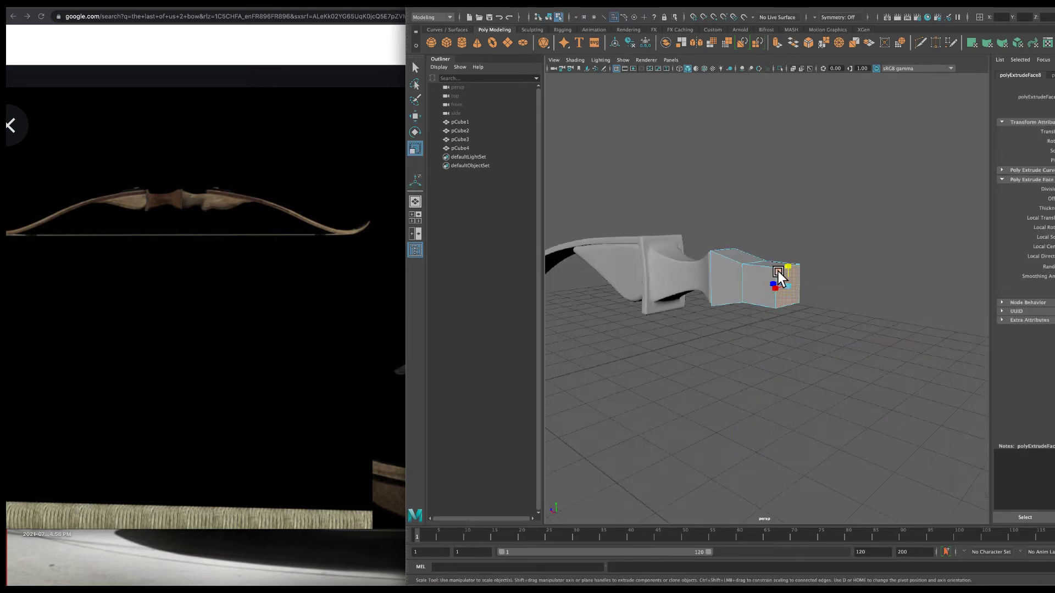
mouse_move(778, 272)
left_mouse_down("alt")
mouse_move(820, 269)
mouse_move(688, 287)
mouse_move(658, 274)
mouse_move(712, 272)
mouse_move(765, 289)
left_mouse_up("alt")
key("r")
right_click(733, 289)
right_click_drag(746, 288, 754, 282, "shift")
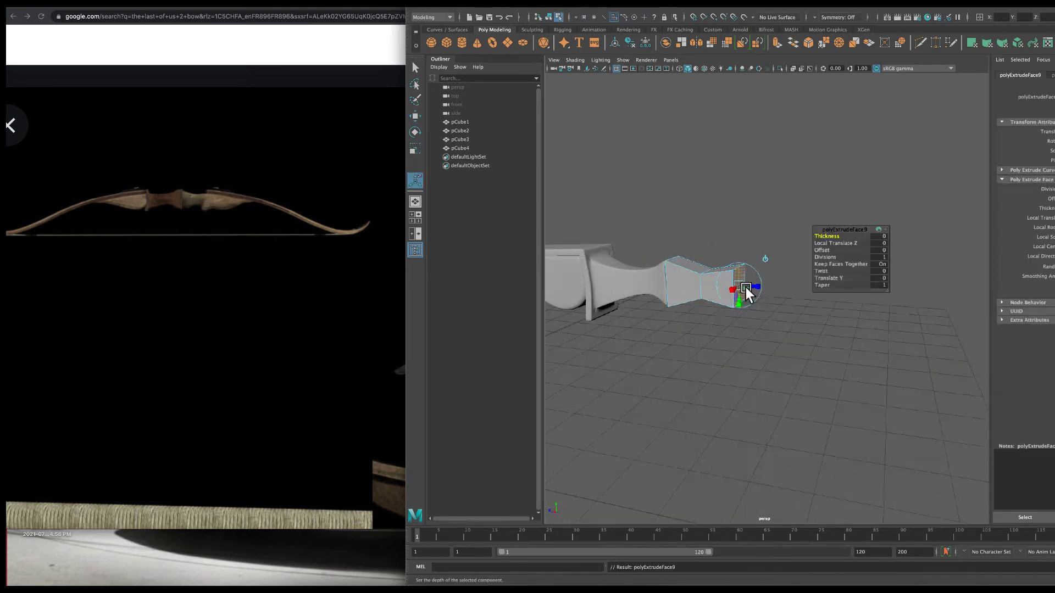
key("w")
mouse_move(741, 286)
left_mouse_down()
mouse_move(837, 283)
mouse_move(718, 306)
left_mouse_up()
Select the new piece's end face and orient the view to its side
key("F8")
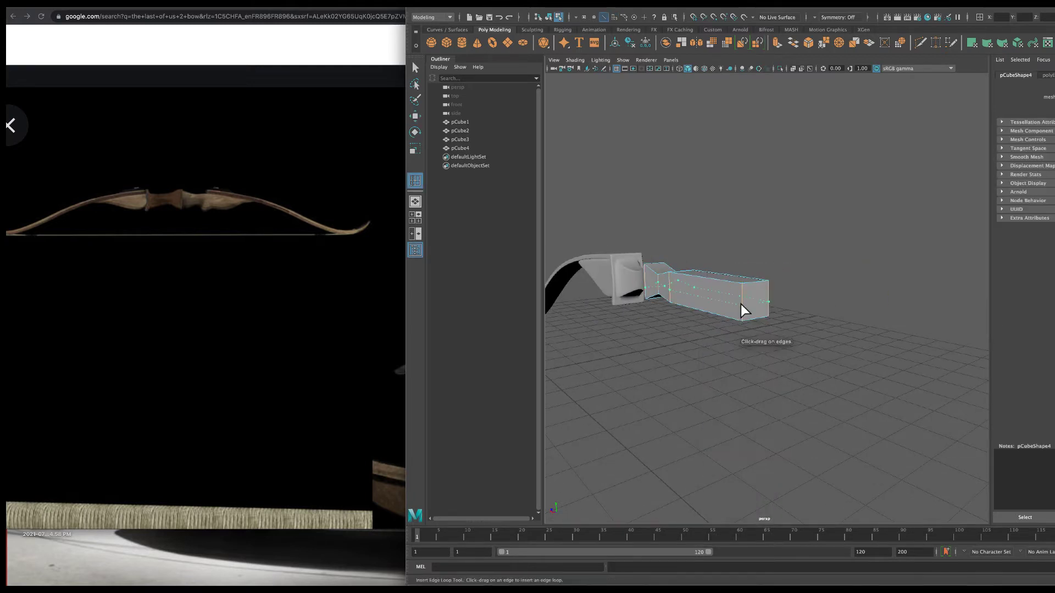
right_click_drag(740, 305, 756, 296, "shift")
left_click(756, 294)
key("w")
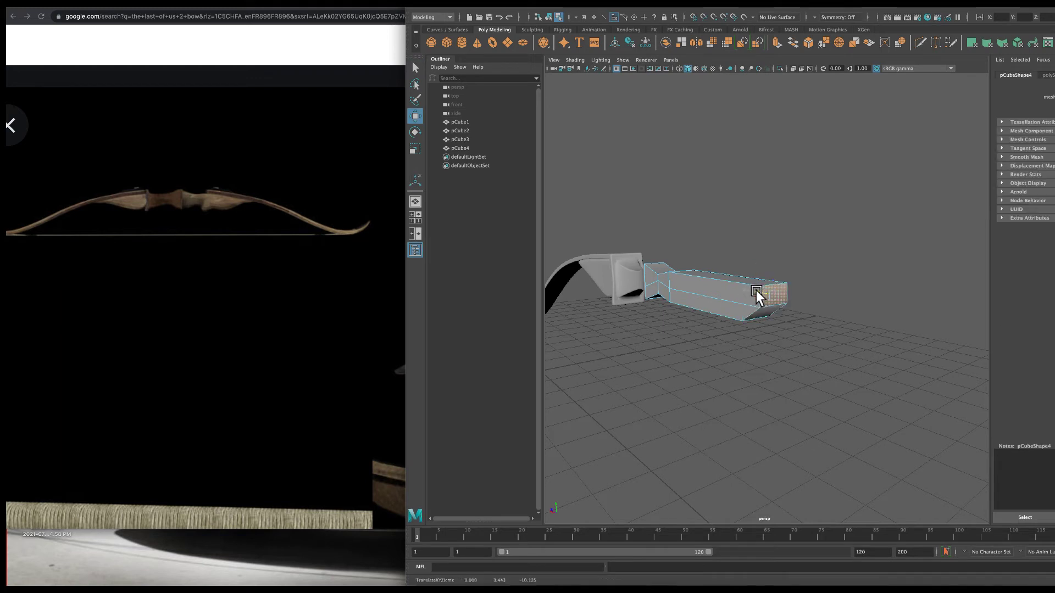
left_click_drag(756, 290, 790, 286, "alt")
key("e")
scroll(799, 296, "up", 2)
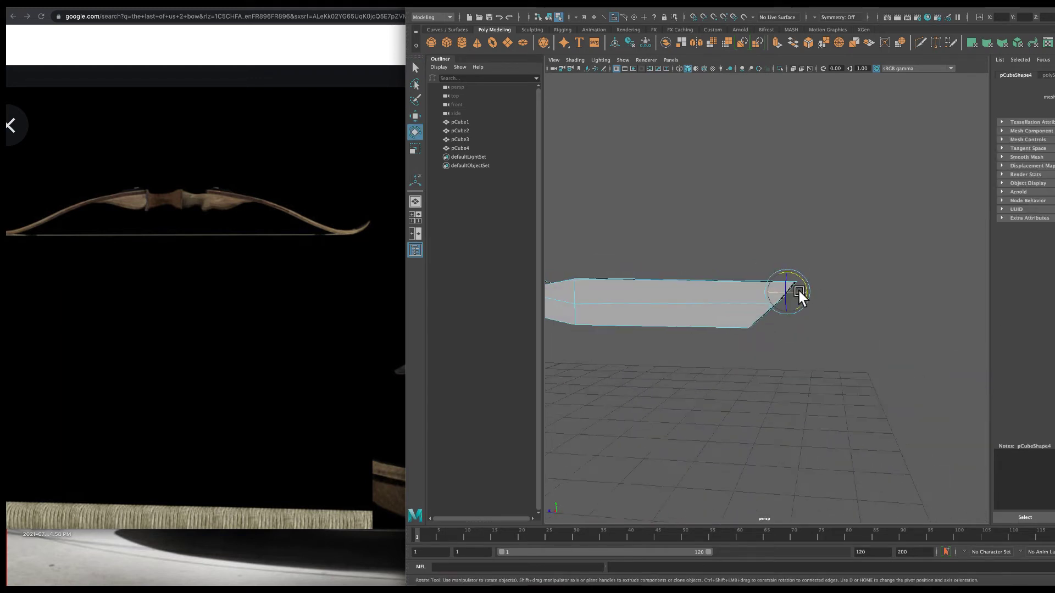
Insert two edge loops along the piece and lower top vertices to flatten the bump
key("F10")
right_click_drag(704, 284, 690, 297, "shift")
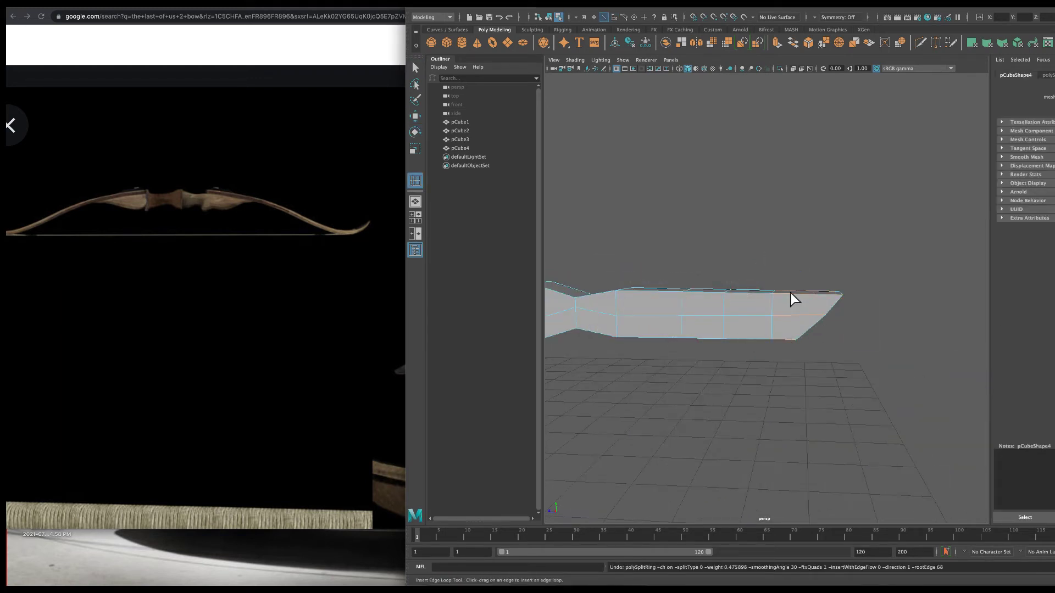
right_click_drag(650, 266, 687, 291, "shift")
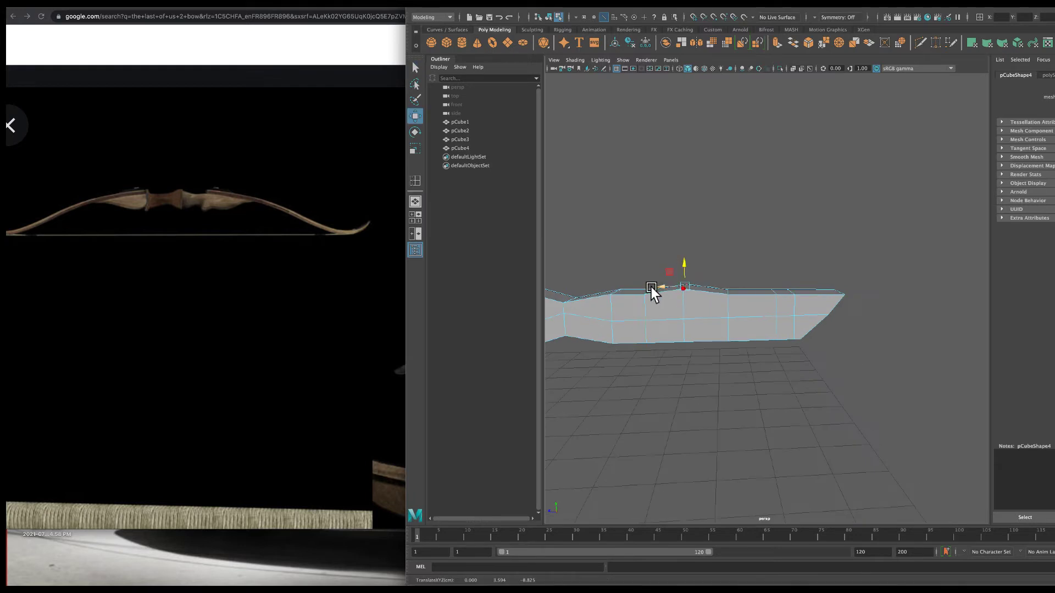
left_click_drag(651, 287, 628, 292, "alt")
left_click(684, 291)
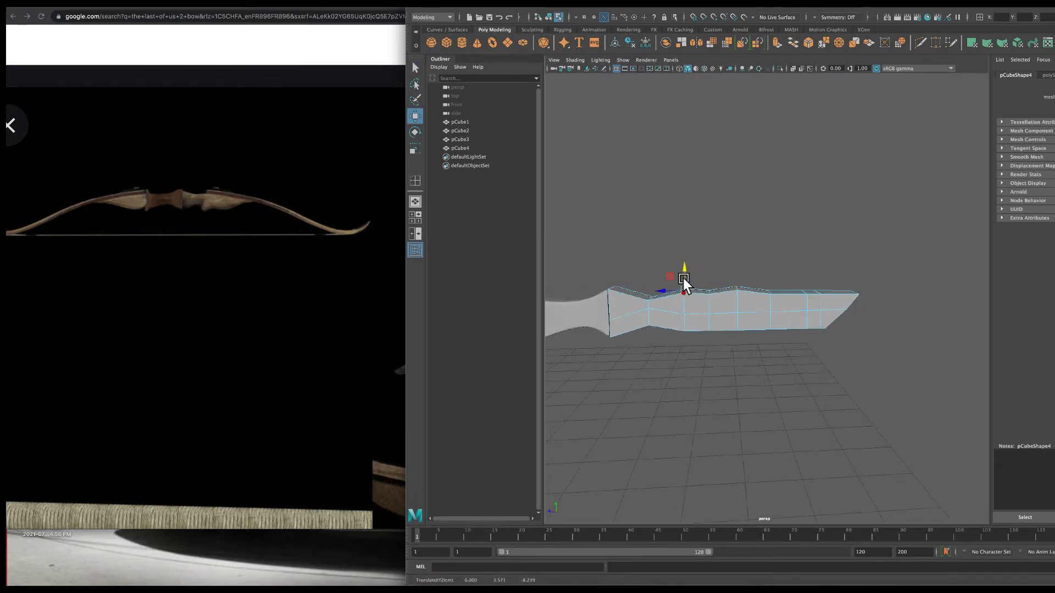
left_click(735, 285)
mouse_move(735, 285)
left_mouse_down()
mouse_move(800, 294)
mouse_move(829, 279)
mouse_move(674, 300)
mouse_move(678, 322)
mouse_move(630, 365)
mouse_move(730, 342)
mouse_move(701, 346)
mouse_move(699, 361)
left_mouse_up()
Extrude a bottom face downward and shift underside components to curve the blade
left_click(806, 291)
left_click(850, 291)
left_click(677, 326)
key("ctrl+e")
left_click(719, 348)
left_click(763, 328)
mouse_move(763, 328)
left_mouse_down("alt")
mouse_move(782, 344)
mouse_move(784, 328)
mouse_move(789, 346)
left_mouse_up("alt")
mouse_move(788, 346)
right_mouse_down("shift")
mouse_move(785, 309)
mouse_move(805, 381)
right_mouse_up("shift")
Cut new edges across the piece with Multi-Cut and preview it smoothed
right_click(798, 348, "shift")
left_click(798, 348)
mouse_move(806, 382)
left_mouse_down("alt")
mouse_move(765, 330)
mouse_move(717, 357)
left_mouse_up("alt")
mouse_move(754, 326)
left_mouse_down("alt")
mouse_move(848, 334)
mouse_move(835, 306)
left_mouse_up("alt")
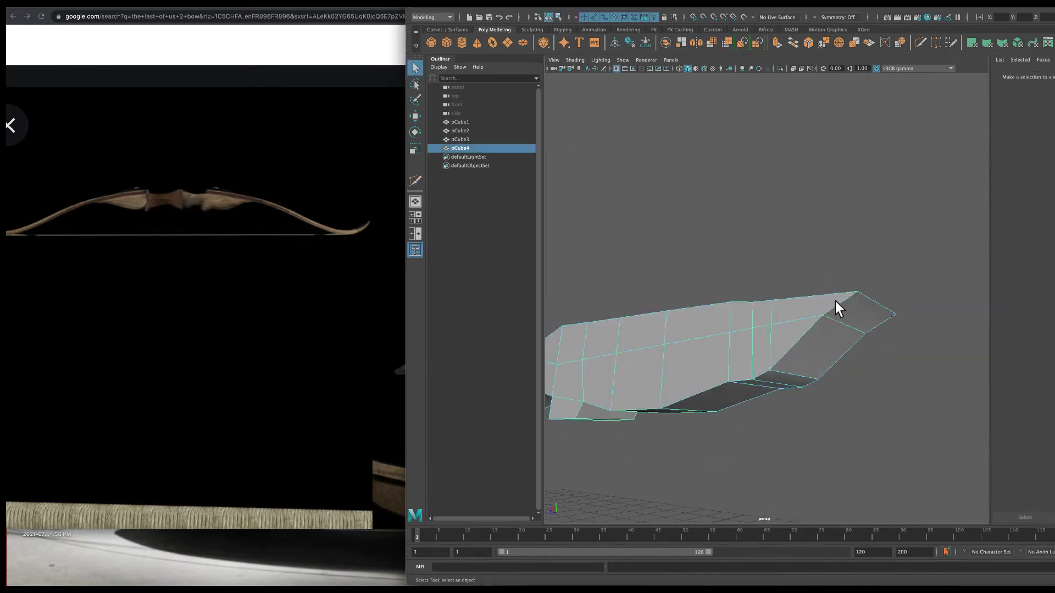
left_click(575, 17)
left_click(601, 94)
key("3")
Bevel the new piece's edges at fraction 0.5 with 3 segments
key("q")
key("1")
mouse_move(736, 209)
left_mouse_down("alt")
mouse_move(648, 255)
mouse_move(674, 298)
mouse_move(697, 304)
left_mouse_up("alt")
left_click(646, 334)
mouse_move(646, 334)
left_mouse_down("alt")
mouse_move(663, 274)
mouse_move(889, 332)
mouse_move(770, 348)
mouse_move(702, 332)
mouse_move(733, 313)
mouse_move(617, 363)
left_mouse_up("alt")
right_click_drag(665, 368, 690, 365, "shift")
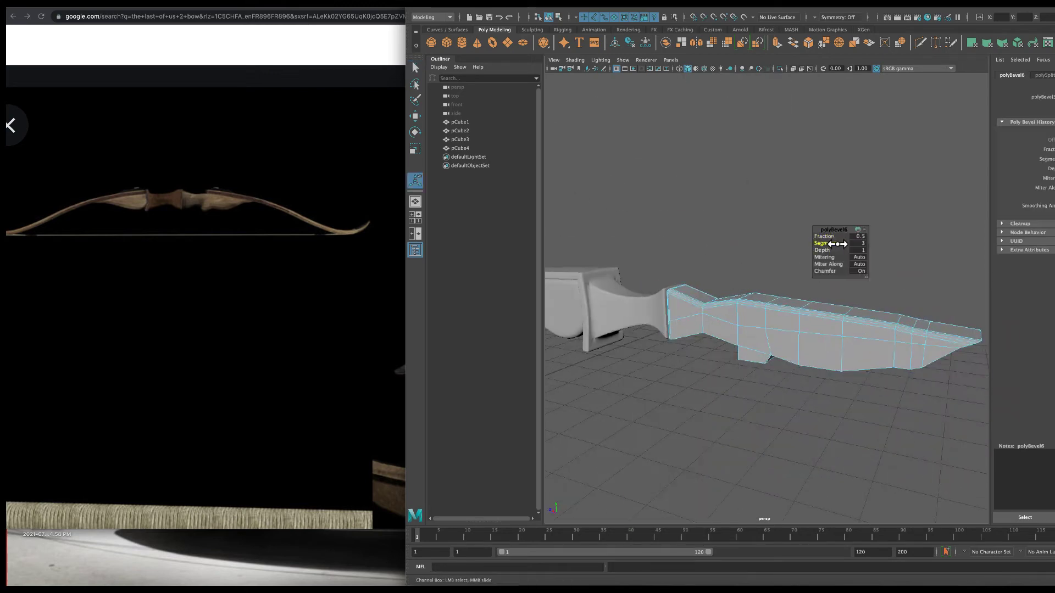
Turn on smooth preview and select the newly duplicated limb
key("3")
left_click(763, 242)
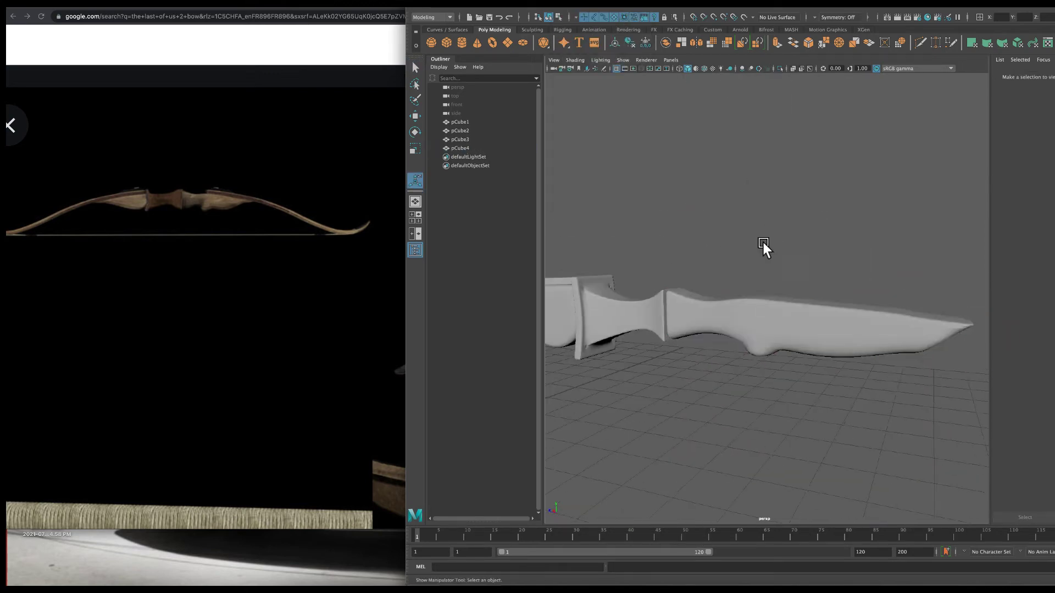
left_click_drag(763, 242, 750, 283, "alt")
left_click(743, 301)
key("w")
scroll(706, 313, "up", 3)
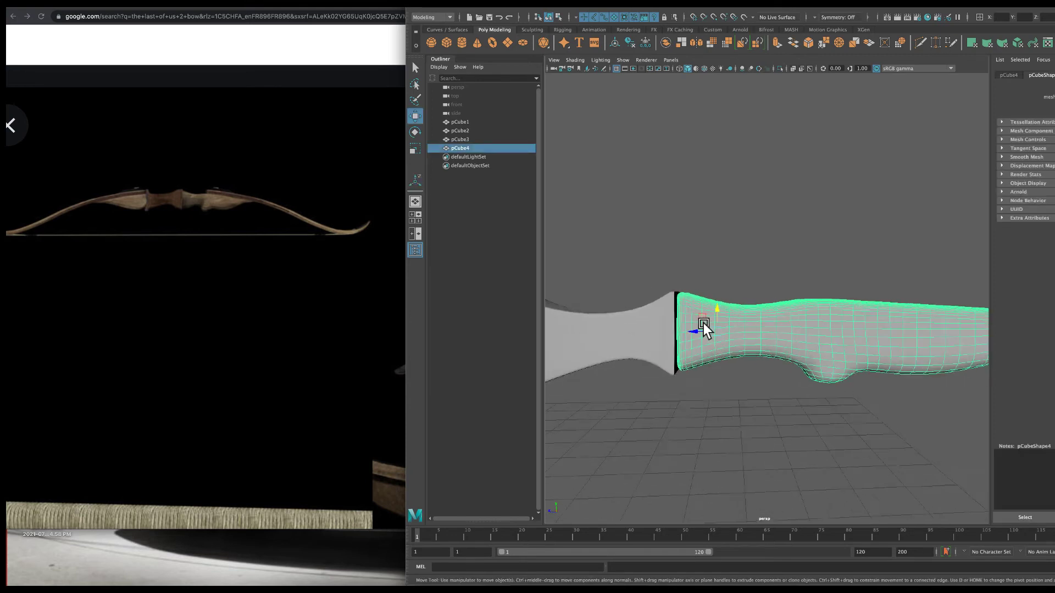
scroll(697, 331, "down", 5)
left_click(736, 262)
left_click(765, 300)
Reselect among the pieces until the copied bow limb is selected
scroll(753, 308, "up", 5)
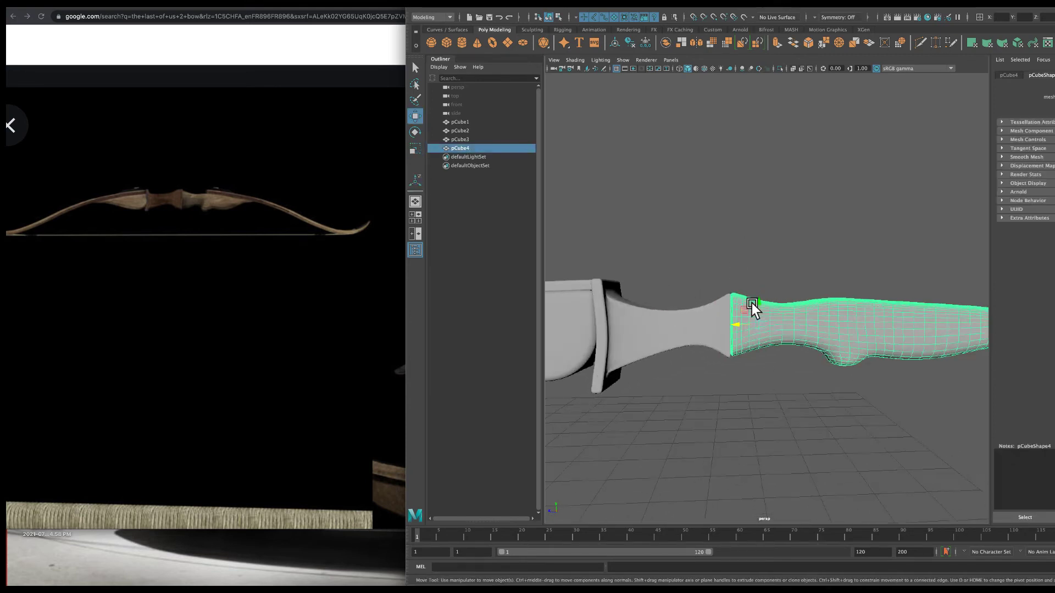
scroll(739, 321, "down", 5)
left_click(753, 252)
scroll(754, 311, "up", 5)
scroll(756, 198, "down", 5)
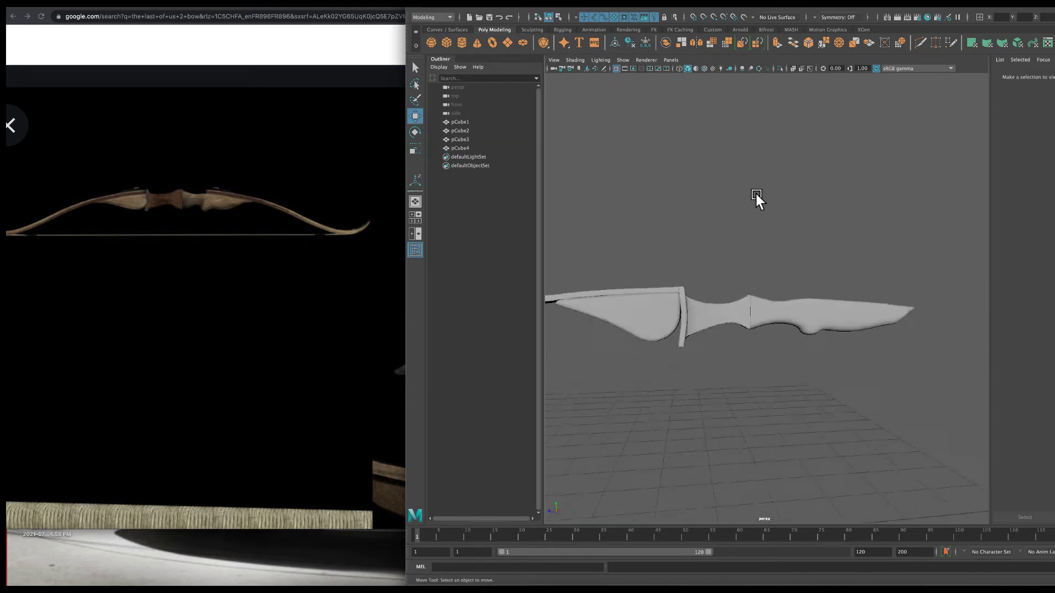
left_click(780, 316)
scroll(786, 246, "up", 5)
left_click(754, 231)
scroll(749, 215, "down", 8)
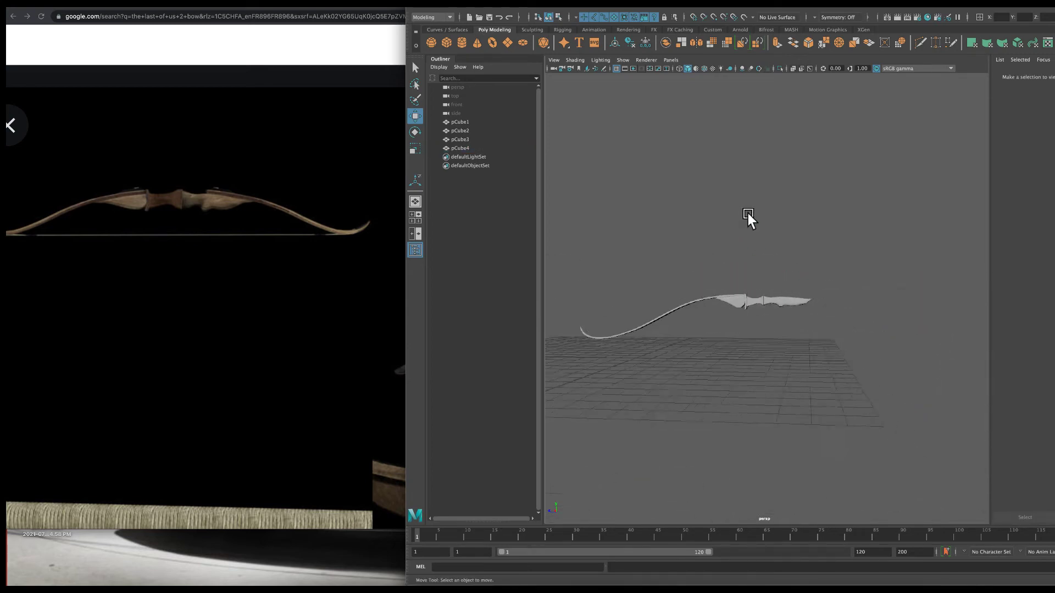
left_click(708, 300)
Rotate the copied limb 180° and move it to the grip's right end
key("e")
left_click_drag(731, 328, 714, 330, "alt")
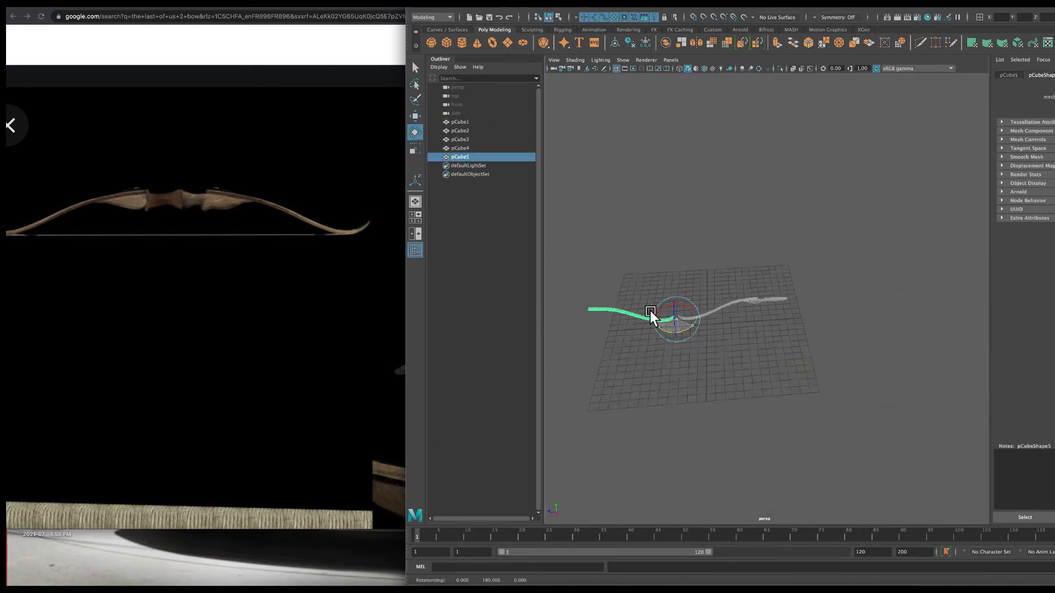
key("w")
left_click_drag(652, 311, 861, 306)
Inspect the grip and riser, then select both limbs
left_click_drag(826, 300, 785, 283, "alt")
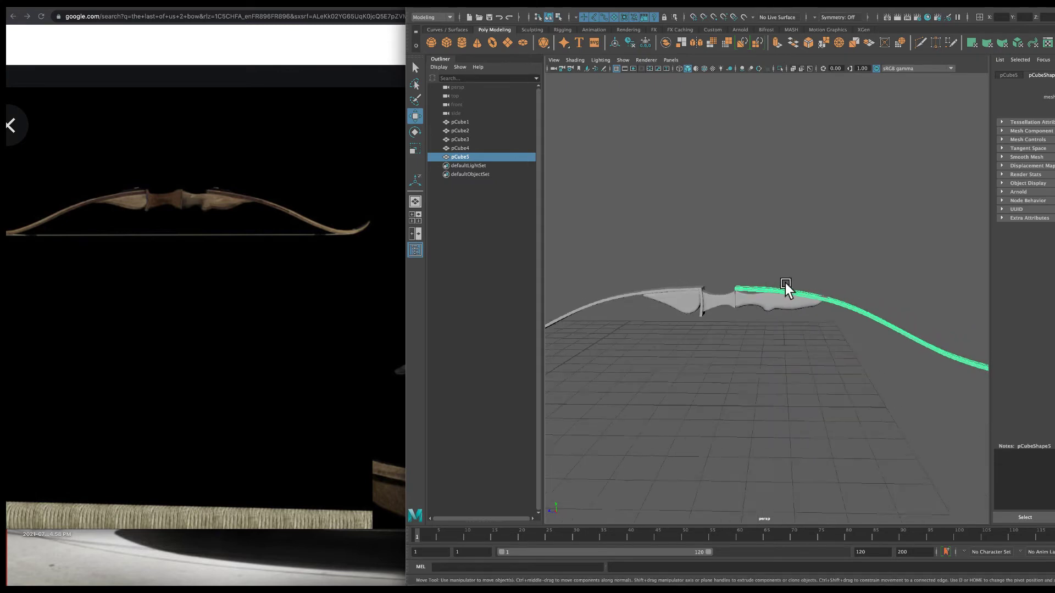
scroll(753, 303, "up", 2)
left_click(722, 324)
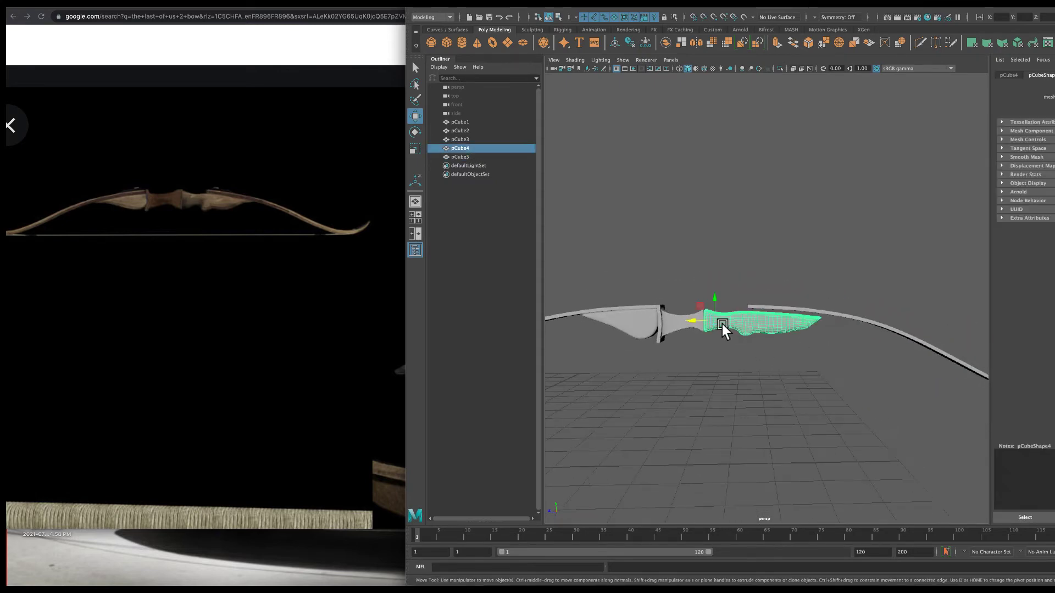
scroll(704, 299, "up", 3)
mouse_move(748, 309)
left_mouse_down("alt")
mouse_move(768, 299)
mouse_move(676, 364)
mouse_move(702, 299)
mouse_move(652, 365)
mouse_move(623, 318)
left_mouse_up("alt")
left_click(635, 342)
mouse_move(703, 271)
left_mouse_down("alt")
mouse_move(689, 298)
mouse_move(607, 334)
mouse_move(798, 318)
mouse_move(824, 287)
left_mouse_up("alt")
left_click(690, 297)
Select the bow limb and zoom in close to its tip
left_click(819, 288)
key("w")
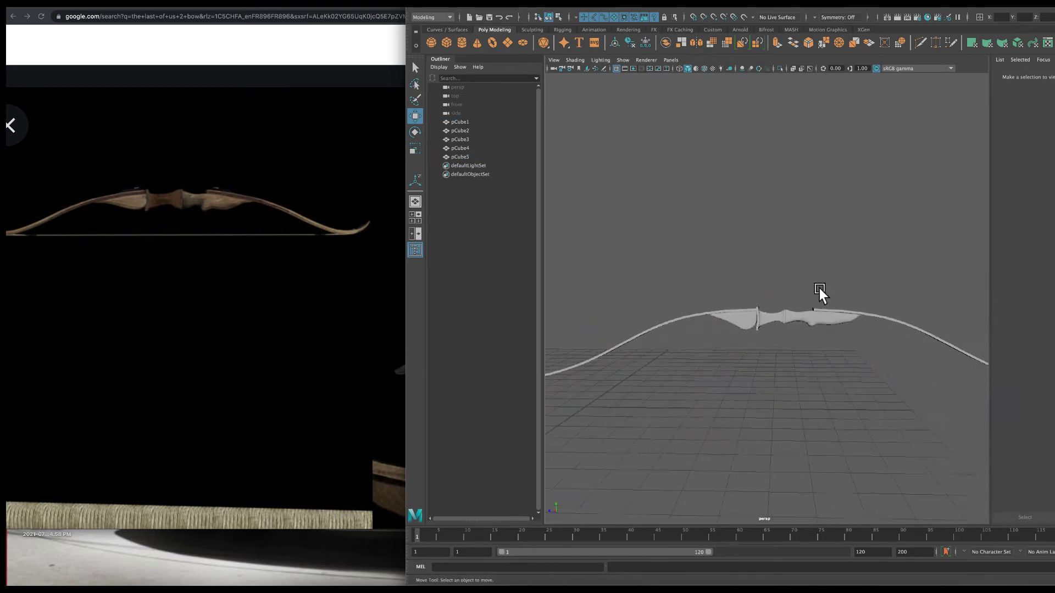
left_click(380, 234)
left_click(812, 202)
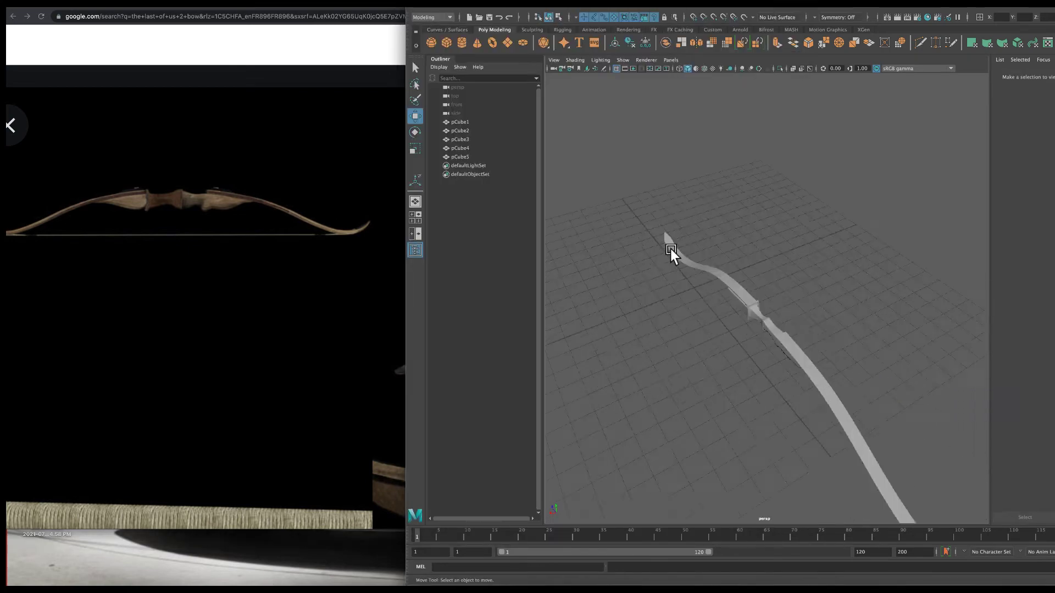
left_click(668, 224)
mouse_move(669, 224)
left_mouse_down("alt")
mouse_move(949, 232)
mouse_move(641, 269)
mouse_move(648, 310)
mouse_move(839, 237)
mouse_move(803, 321)
mouse_move(783, 308)
left_mouse_up("alt")
Select the edges across the limb near its tip and detach them
right_click_drag(683, 319, 692, 357)
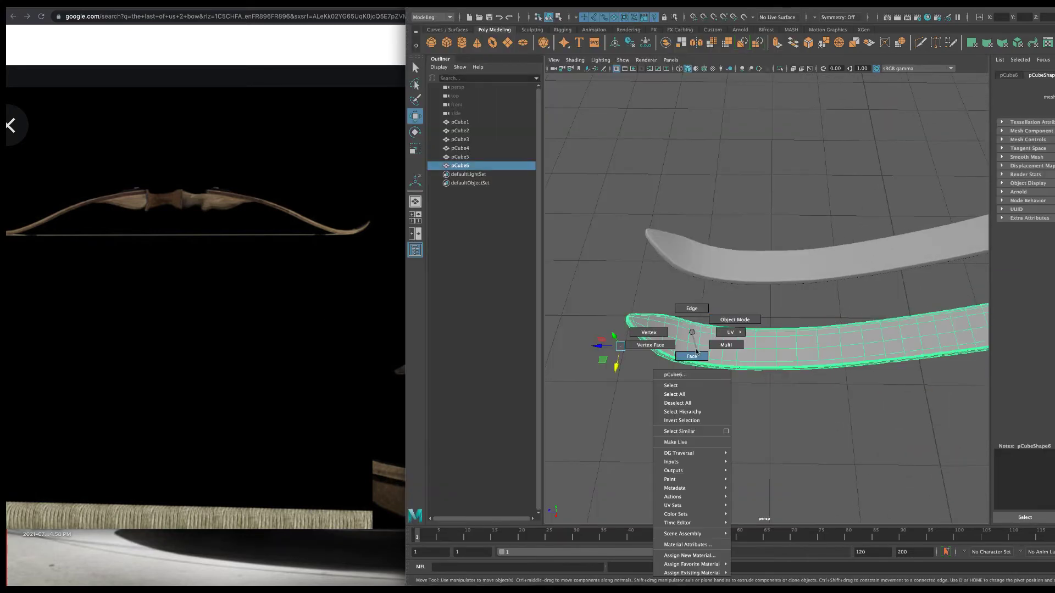
left_click(719, 299)
left_click_drag(718, 286, 702, 358, "alt")
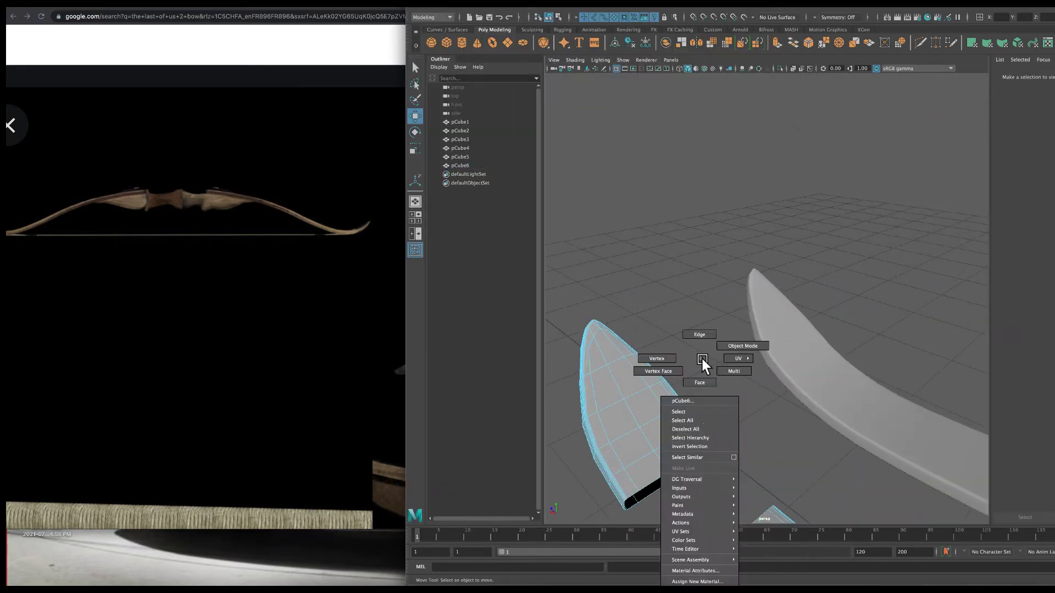
right_click_drag(702, 358, 706, 385)
left_click_drag(706, 384, 707, 395, "alt")
left_click(765, 417)
mouse_move(765, 417)
right_mouse_down("shift")
mouse_move(763, 525)
mouse_move(810, 410)
right_mouse_up("shift")
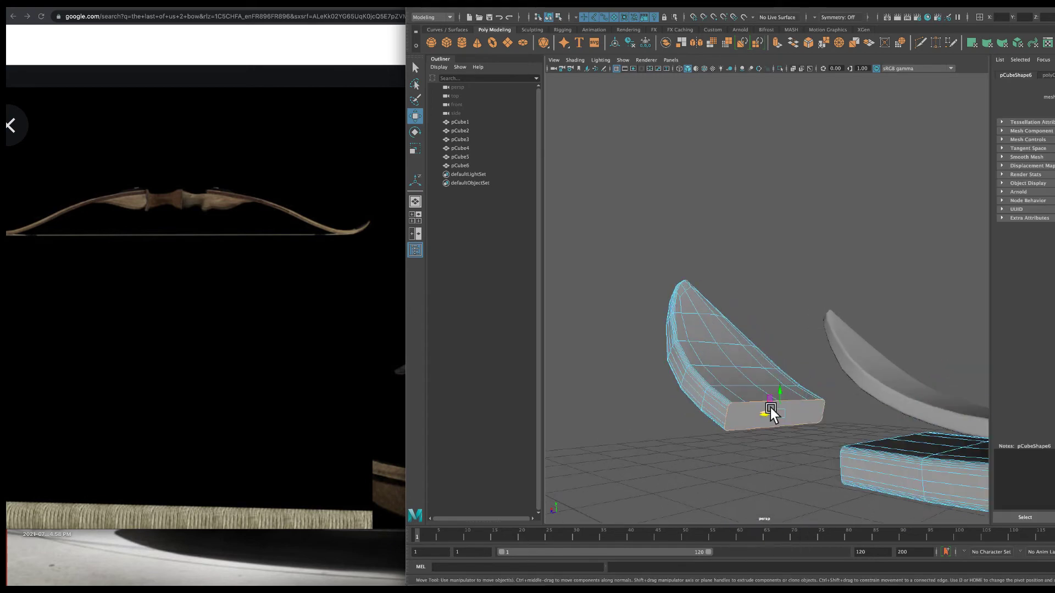
left_click_drag(821, 235, 878, 377, "alt")
Run Mesh > Separate to split off the tip as polySurface1
left_click(555, 3)
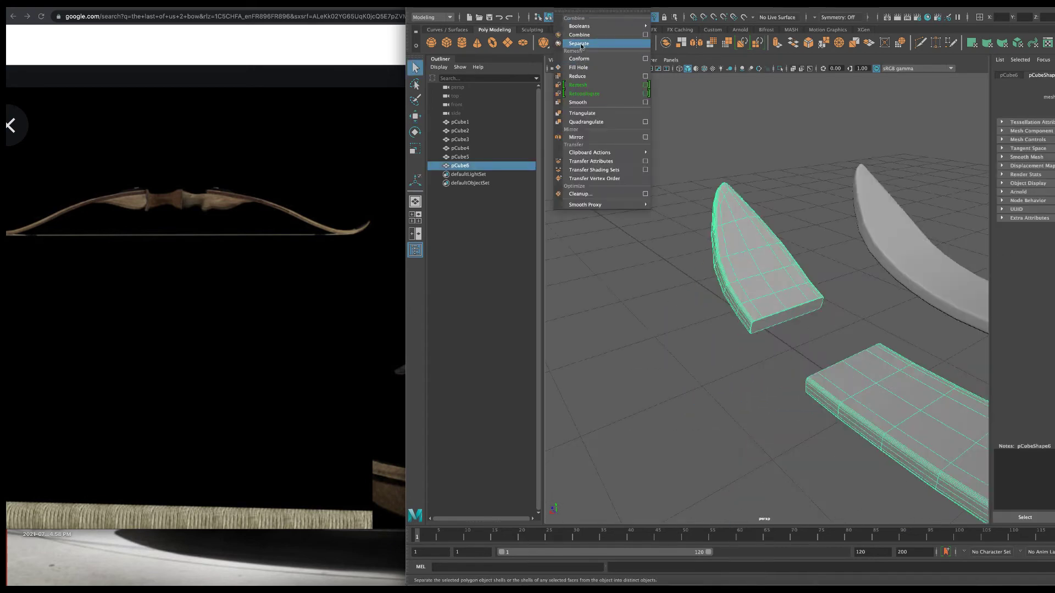
left_click(583, 48)
right_click_drag(839, 341, 737, 281, "alt")
key("w")
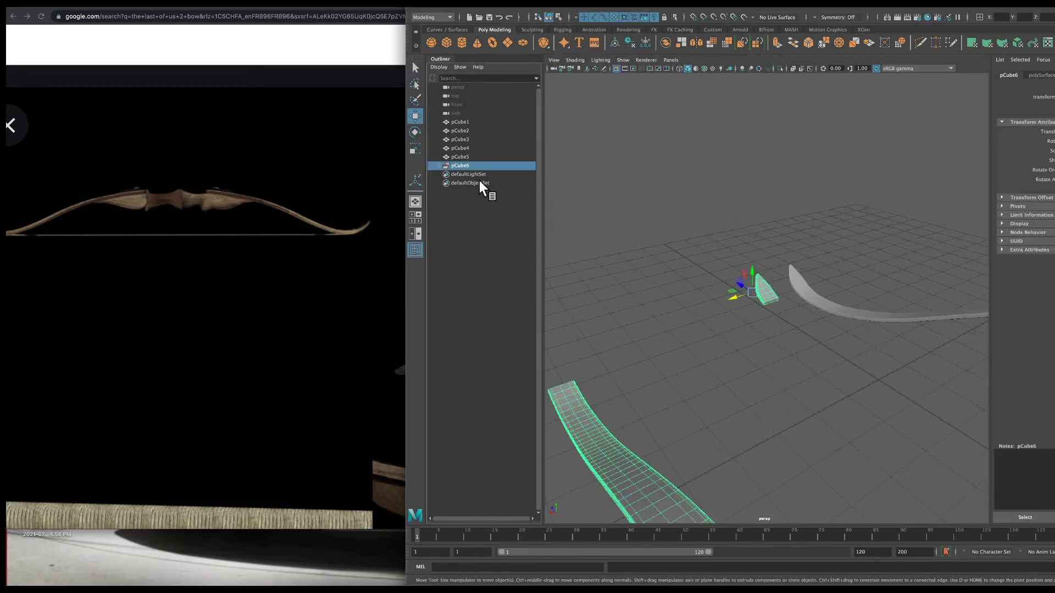
key("f")
mouse_move(652, 300)
left_mouse_down("alt")
mouse_move(618, 319)
mouse_move(605, 297)
mouse_move(764, 243)
mouse_move(730, 236)
mouse_move(749, 288)
mouse_move(673, 225)
mouse_move(781, 298)
mouse_move(718, 282)
mouse_move(750, 268)
mouse_move(719, 220)
mouse_move(758, 242)
mouse_move(786, 233)
mouse_move(744, 242)
mouse_move(761, 223)
mouse_move(740, 222)
mouse_move(779, 226)
mouse_move(769, 282)
left_mouse_up("alt")
key("f")
key("f")
Adjust the separated polySurface1 tip with the scale and move tools
left_click(489, 3)
key("r")
key("w")
scroll(782, 227, "up", 3)
scroll(782, 226, "down", 5)
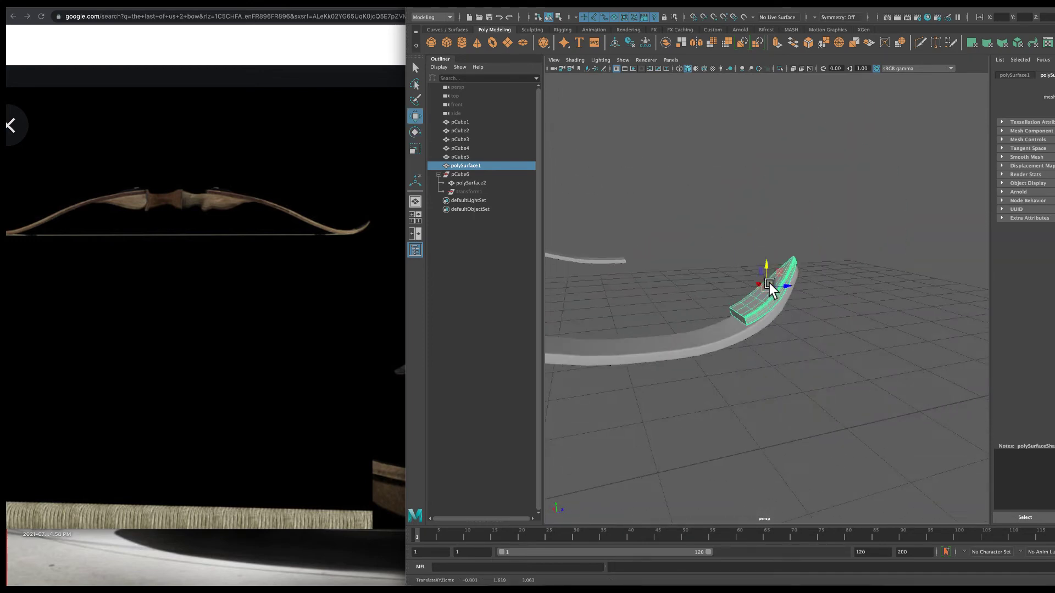
Create a new polygon cube and inspect the detached limb tip
left_click(734, 254)
left_click(447, 42)
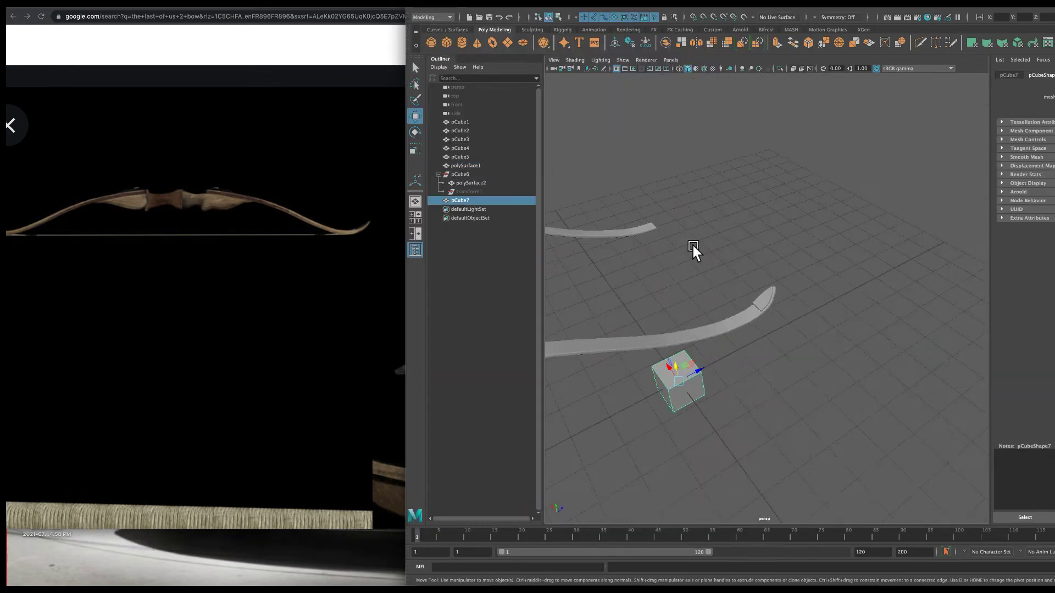
left_click_drag(693, 246, 846, 262, "alt")
right_click_drag(845, 261, 786, 276, "alt")
left_click(737, 325)
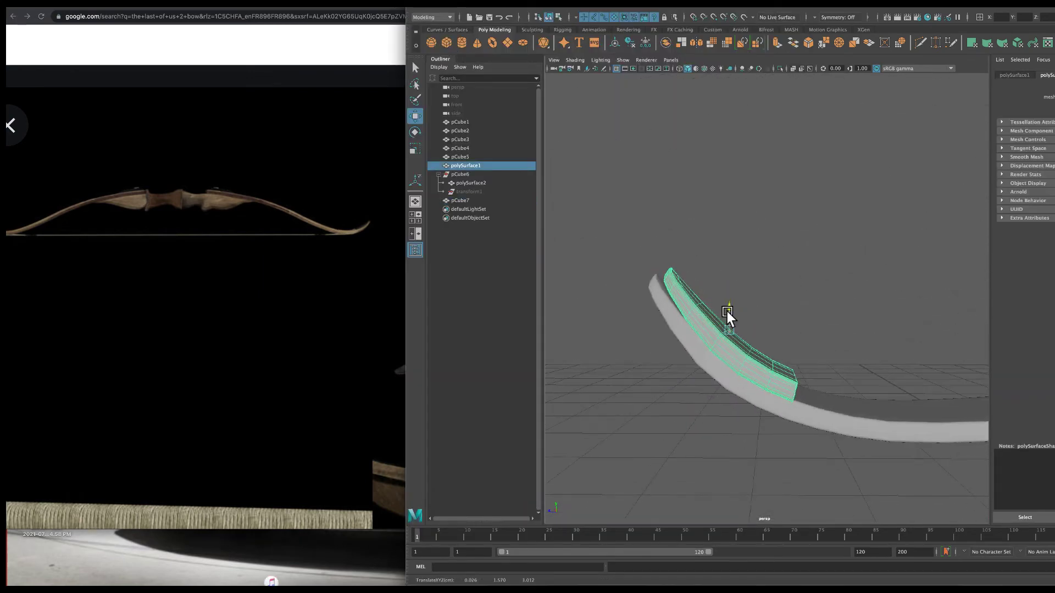
mouse_move(727, 311)
left_mouse_down("alt")
mouse_move(665, 334)
mouse_move(715, 315)
left_mouse_up("alt")
left_click(731, 295)
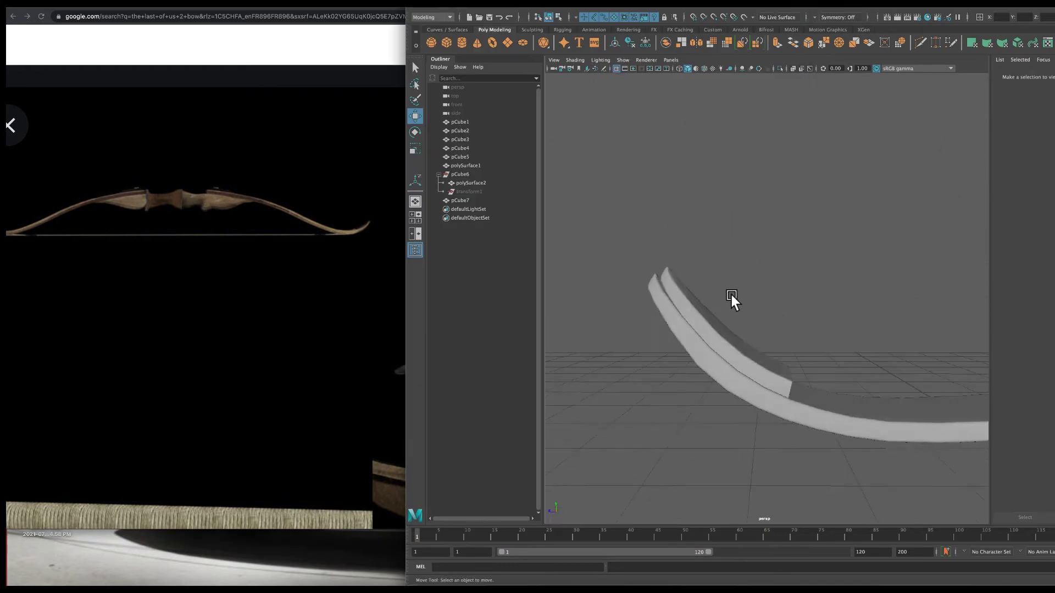
Try tilting the limb tip, then undo back to the new cube
key("e")
left_click_drag(736, 301, 744, 302)
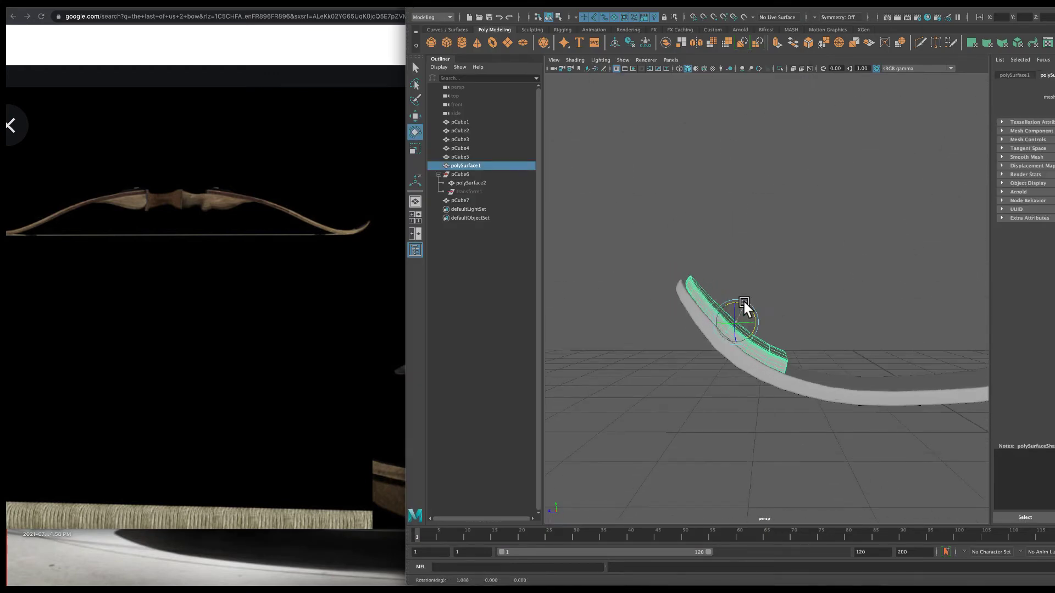
key("ctrl+z")
key("ctrl+z")
key("ctrl+z")
key("ctrl+z")
key("ctrl+z")
key("ctrl+z")
key("w")
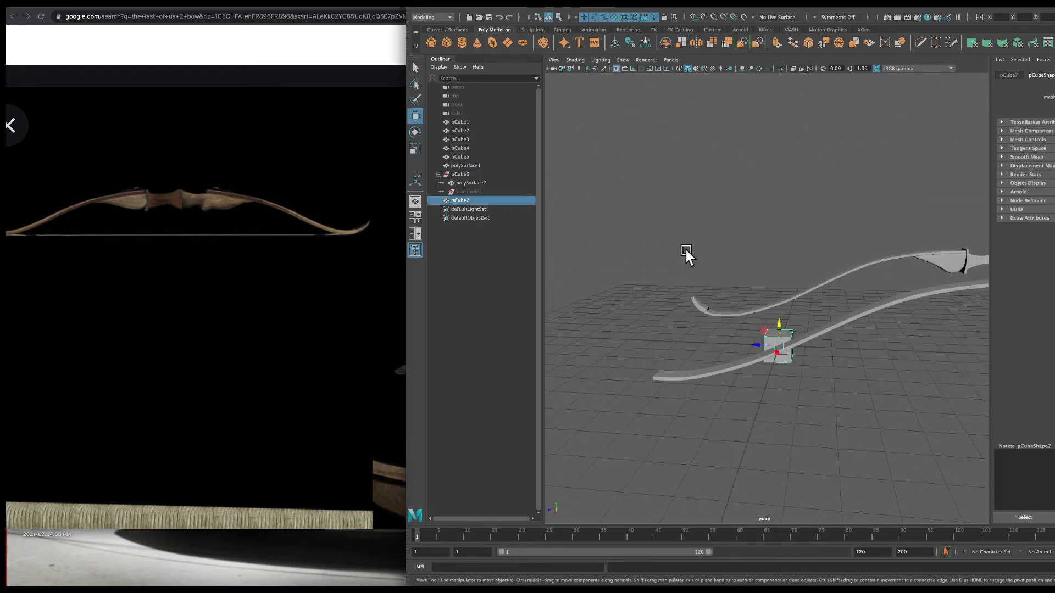
key("ctrl+z")
key("ctrl+z")
key("ctrl+z")
key("ctrl+z")
key("e")
left_click(648, 298)
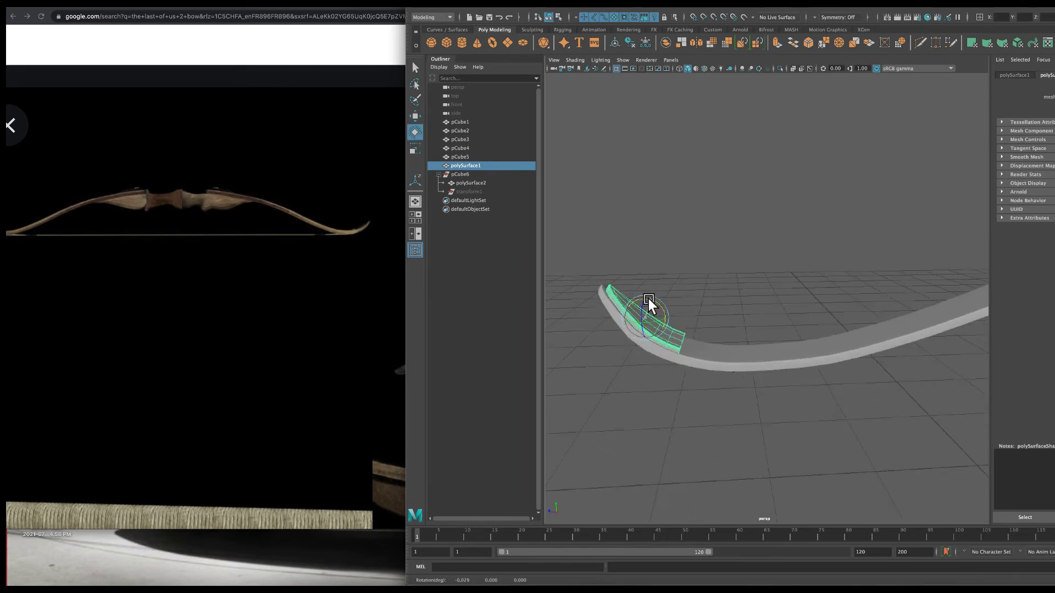
key("w")
key("ctrl+z")
key("ctrl+z")
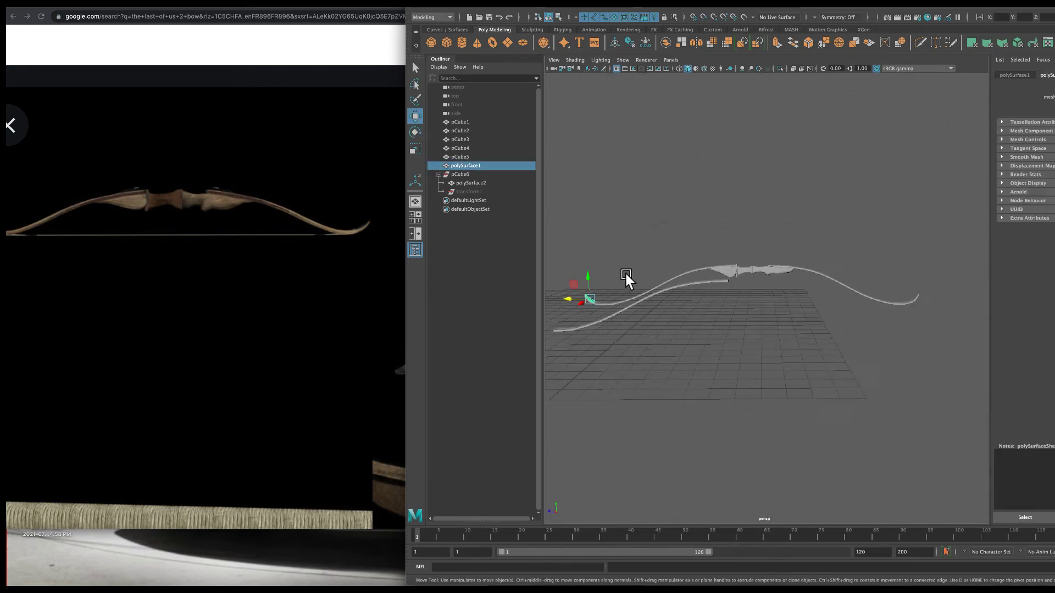
key("ctrl+z")
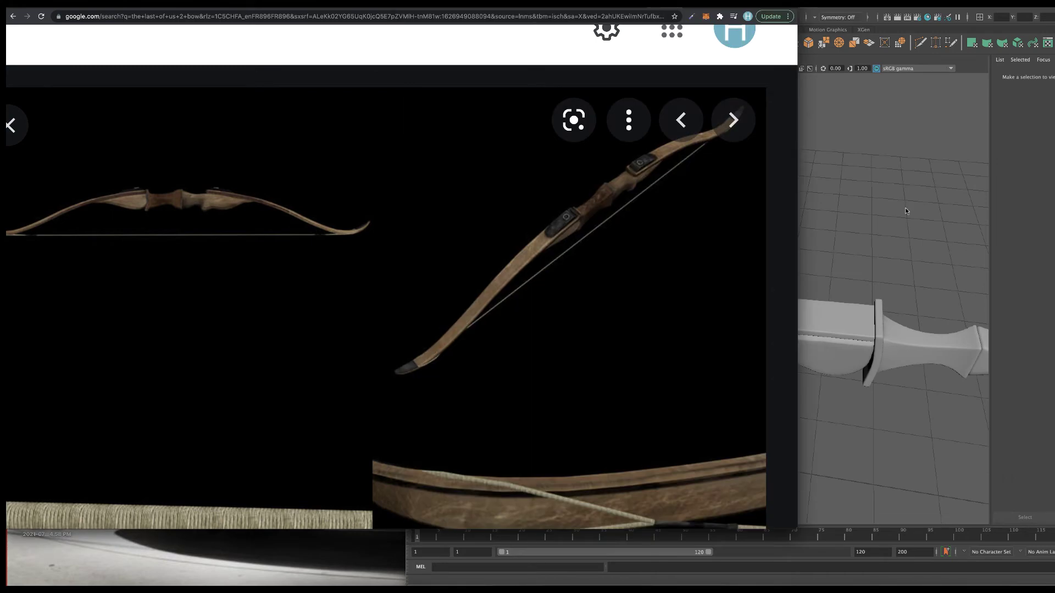
left_click(906, 211)
key("shift+z")
key("shift+z")
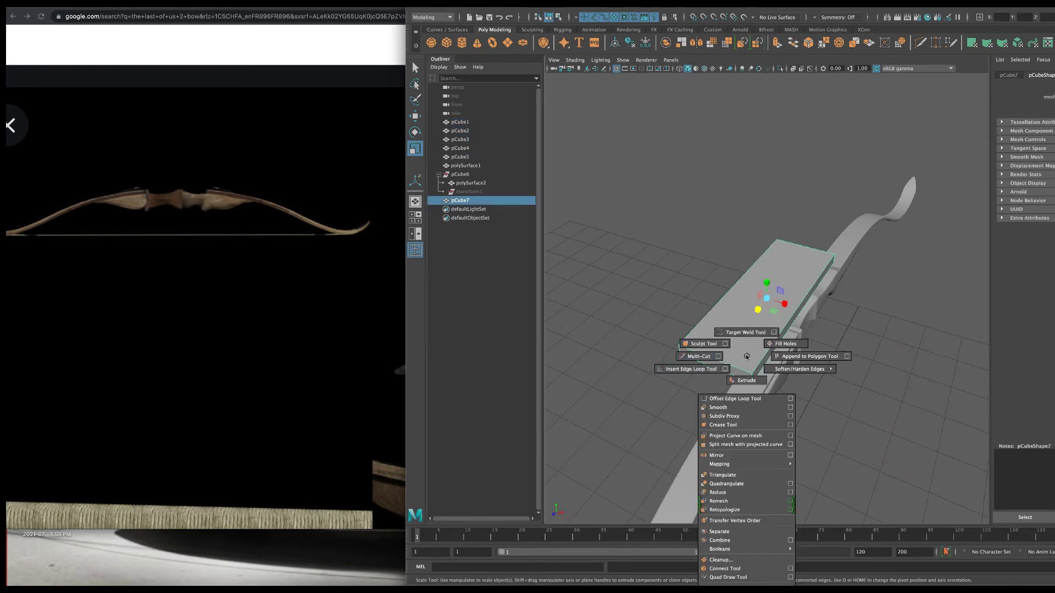
Bevel the block's end edges with 4 segments and start an edge loop
left_click_drag(841, 246, 825, 241)
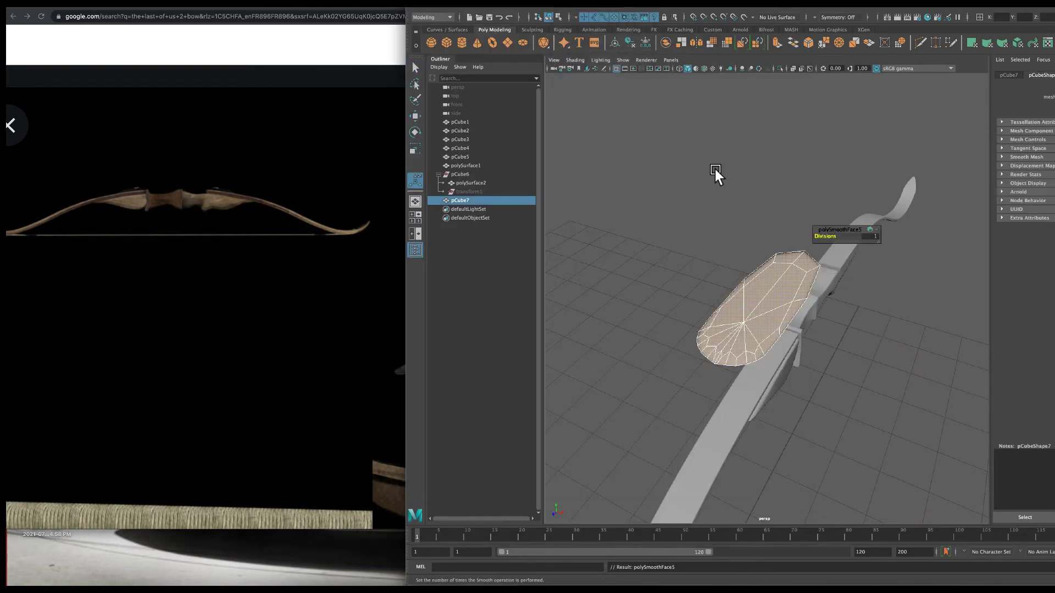
left_click_drag(639, 148, 925, 374)
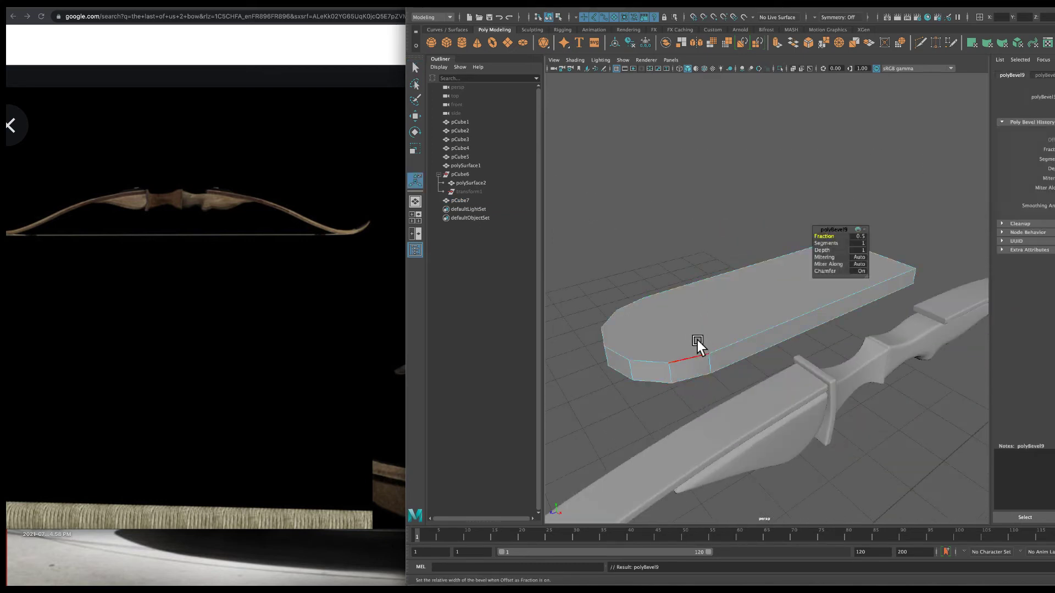
right_click(720, 410, "shift")
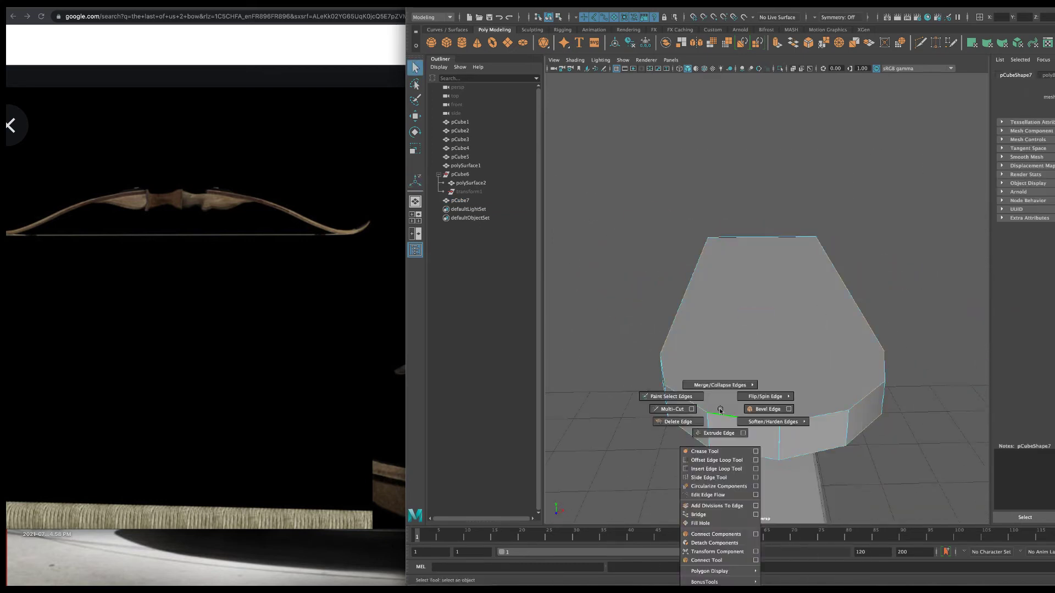
left_click(715, 468)
Add the edge loop across the bar and apply Mesh > Smooth
mouse_move(703, 424)
left_mouse_down("alt")
mouse_move(569, 356)
mouse_move(937, 379)
mouse_move(669, 404)
mouse_move(728, 192)
left_mouse_up("alt")
key("q")
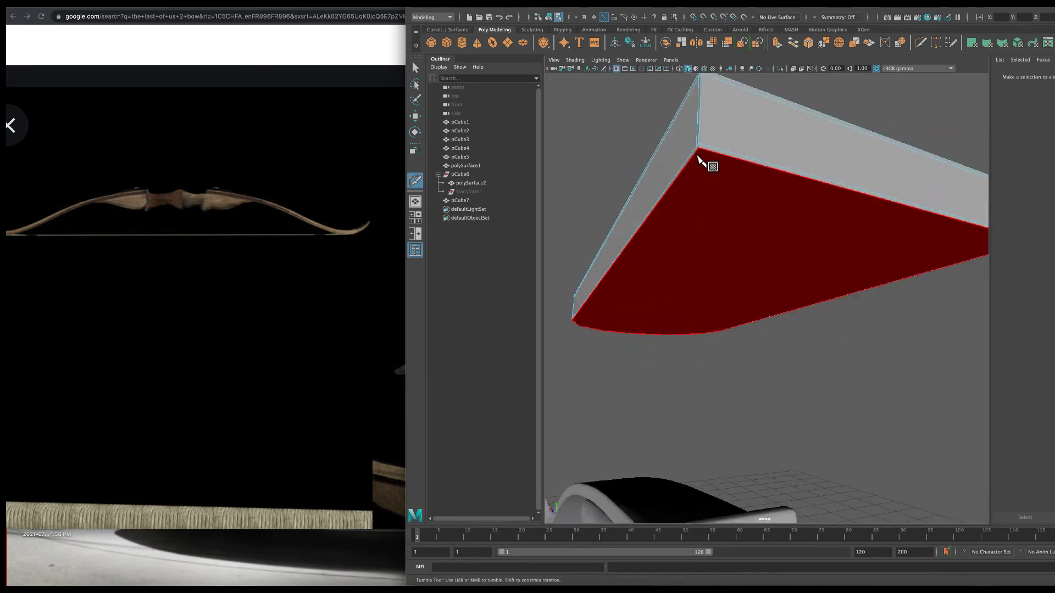
key("y")
mouse_move(851, 119)
left_mouse_down("alt")
mouse_move(813, 219)
mouse_move(903, 193)
mouse_move(873, 179)
left_mouse_up("alt")
key("q")
left_click(695, 209)
left_click(577, 77)
Undo the first smoothing and smooth the bar again
mouse_move(754, 243)
left_mouse_down("alt")
mouse_move(706, 266)
mouse_move(714, 315)
mouse_move(636, 381)
left_mouse_up("alt")
key("ctrl+z")
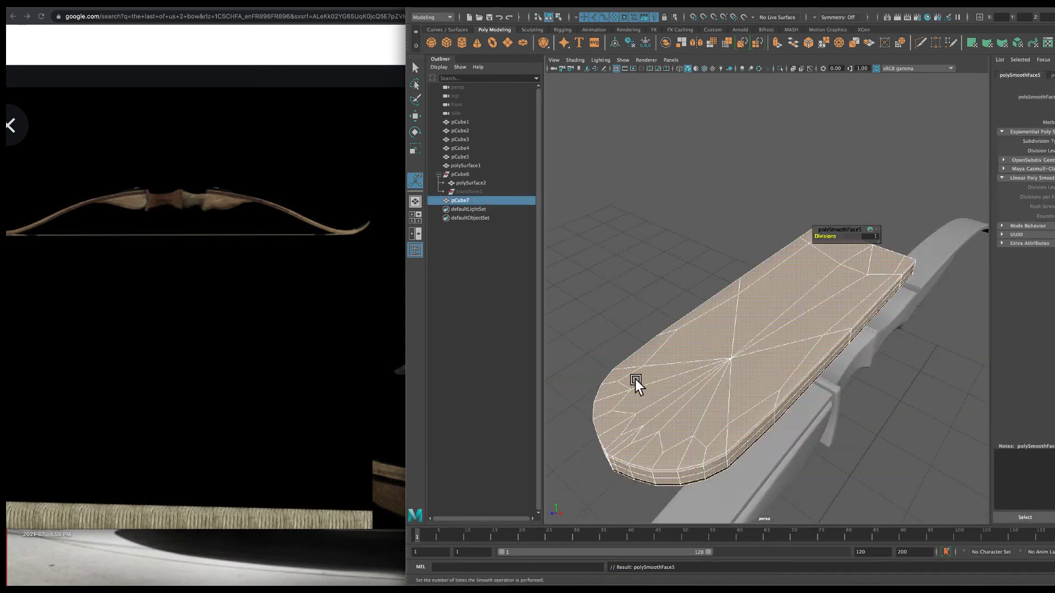
right_click_drag(636, 381, 631, 355, "shift")
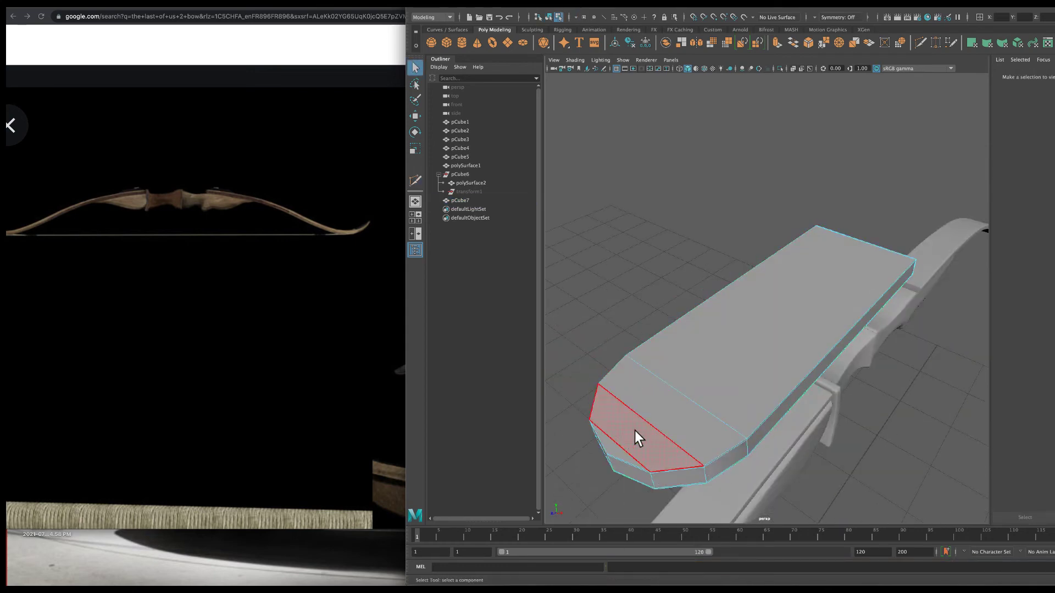
key("F8")
left_click(583, 95)
mouse_move(687, 330)
left_mouse_down("alt")
mouse_move(755, 257)
mouse_move(806, 263)
mouse_move(746, 417)
mouse_move(740, 340)
left_mouse_up("alt")
Move and tilt the rounded plate to lie flat on the grip
key("w")
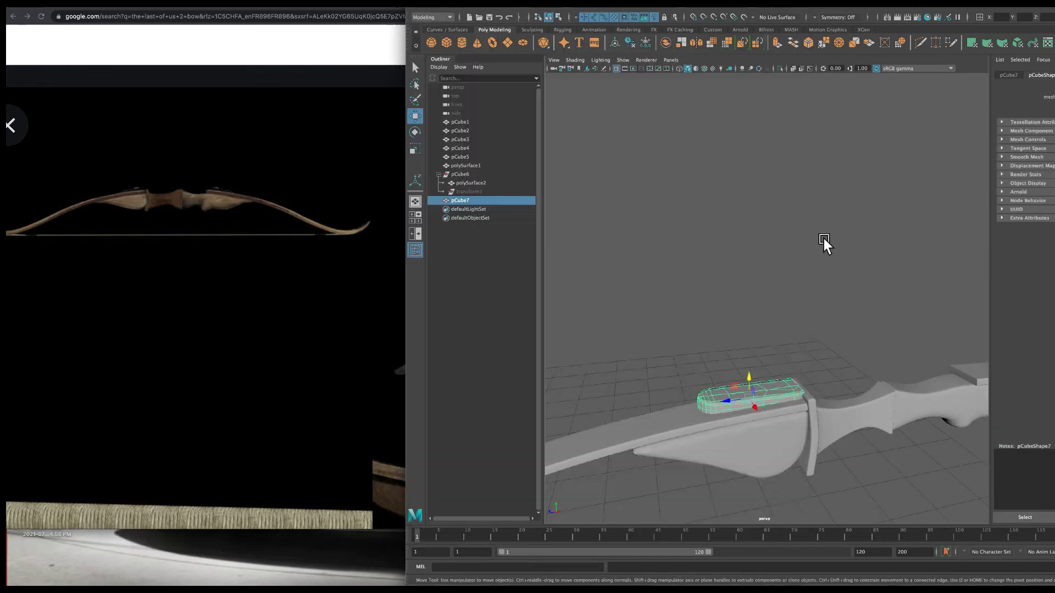
right_click_drag(824, 243, 763, 379, "alt")
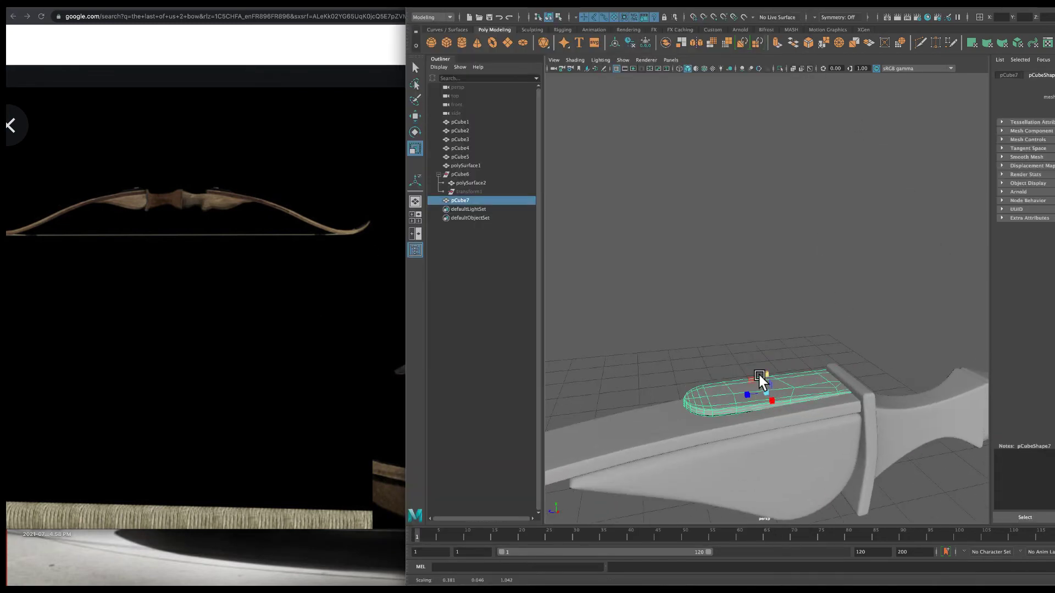
left_click_drag(761, 378, 799, 358, "alt")
key("w")
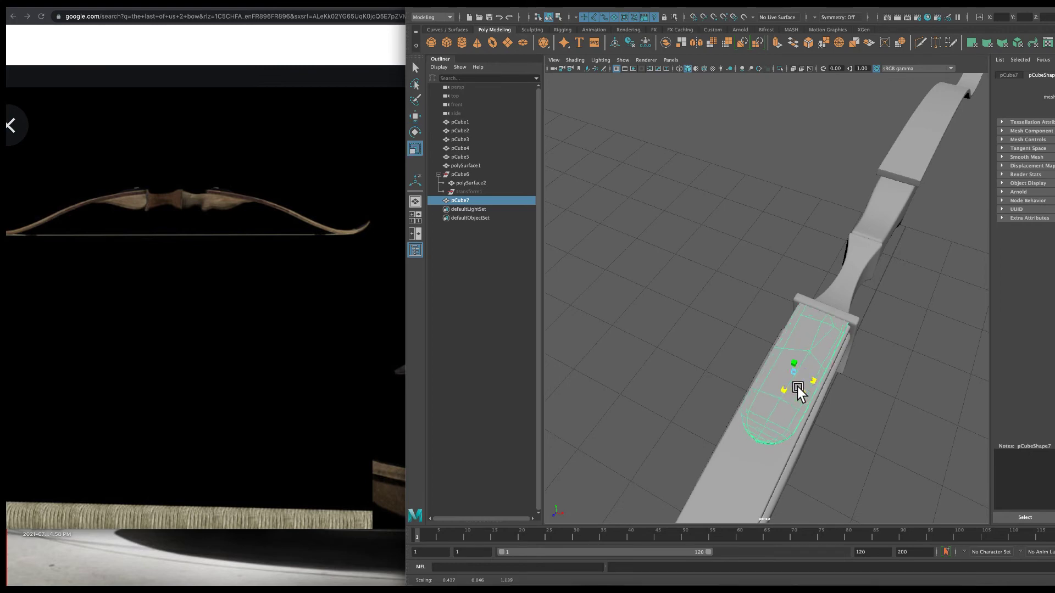
mouse_move(839, 280)
left_mouse_down("alt")
mouse_move(716, 343)
mouse_move(746, 336)
left_mouse_up("alt")
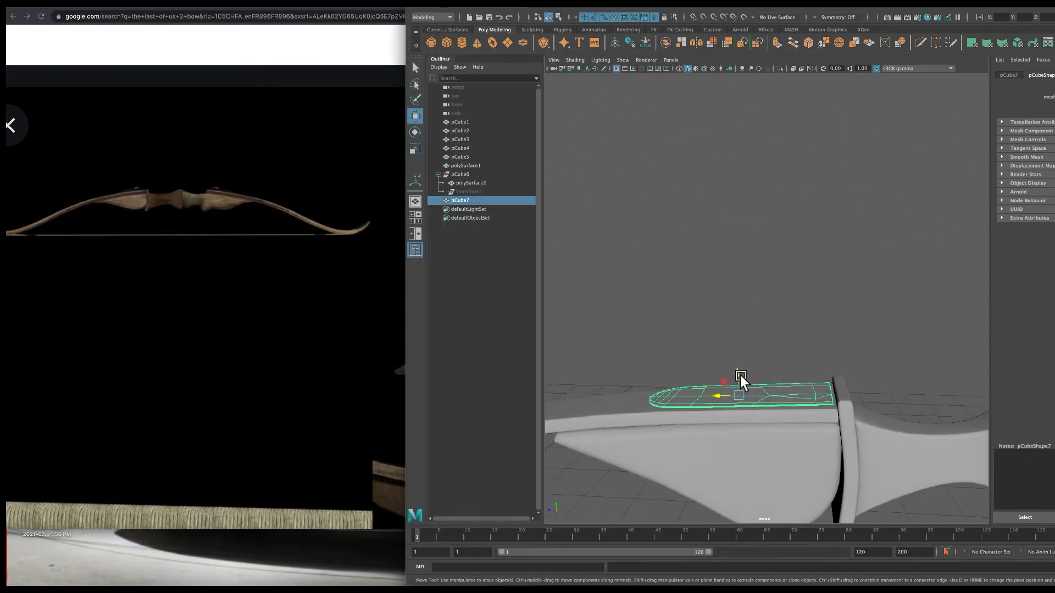
mouse_move(740, 375)
left_mouse_down("alt")
mouse_move(721, 423)
mouse_move(721, 411)
mouse_move(730, 418)
mouse_move(711, 354)
mouse_move(790, 355)
mouse_move(743, 324)
mouse_move(743, 363)
left_mouse_up("alt")
key("e")
Create a torus and scale it down to fit the grip
key("r")
left_click(849, 269)
right_click_drag(850, 269, 749, 278, "shift")
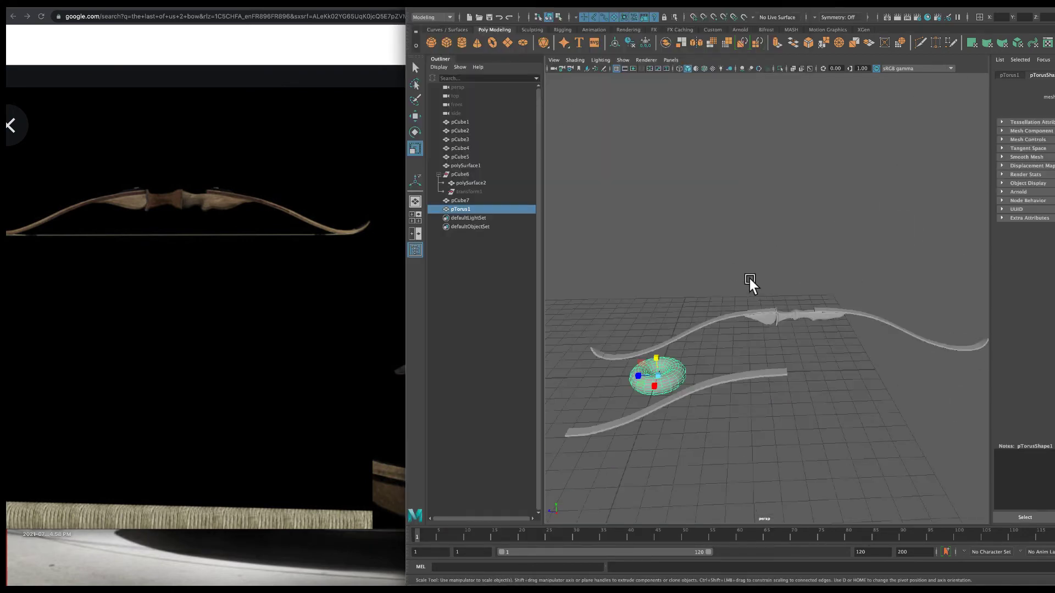
mouse_move(657, 375)
left_mouse_down()
mouse_move(708, 385)
mouse_move(511, 346)
left_mouse_up()
scroll(647, 379, "up", 3)
key("f")
key("w")
left_click_drag(767, 325, 674, 340, "alt")
key("r")
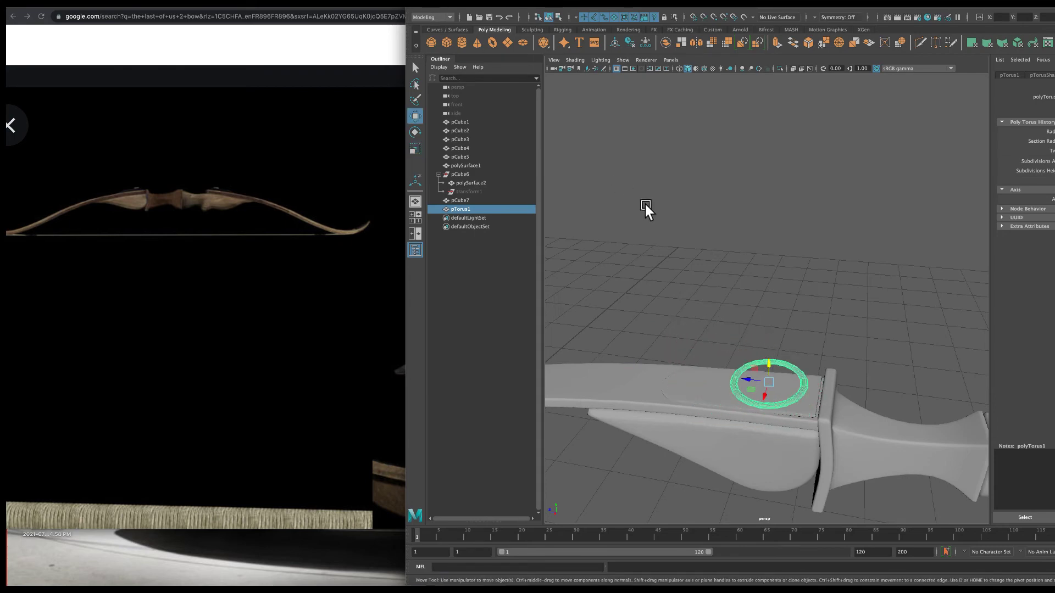
Save the scene as 'bow' in the ellies_bow folder
key("ctrl+shift+s")
double_click(371, 407)
type("b")
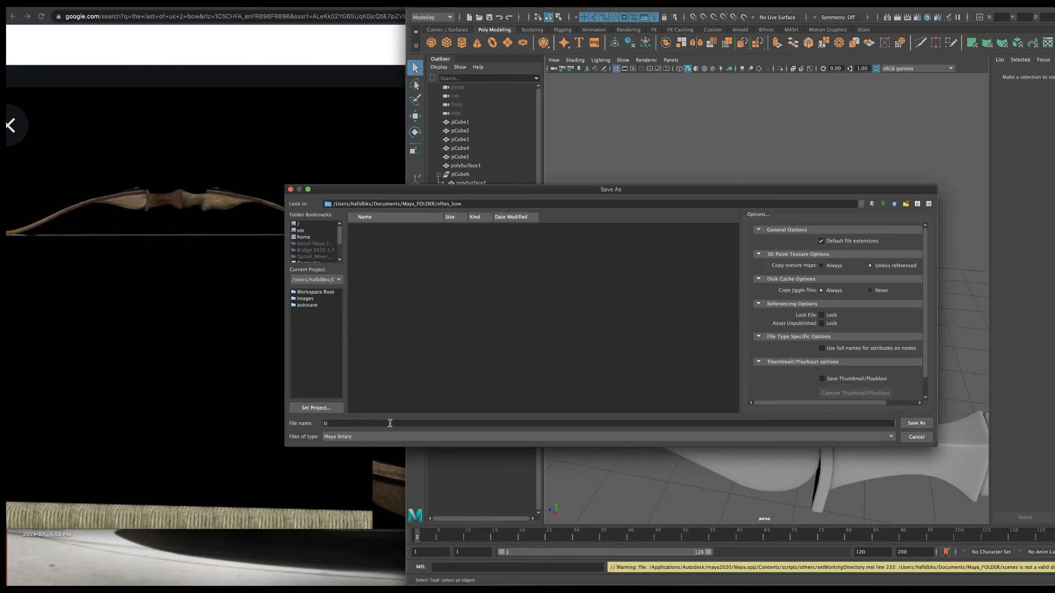
type("ow")
left_click(916, 423)
Reselect the pTorus1 ring and refine its scale on the plate
left_click(769, 360)
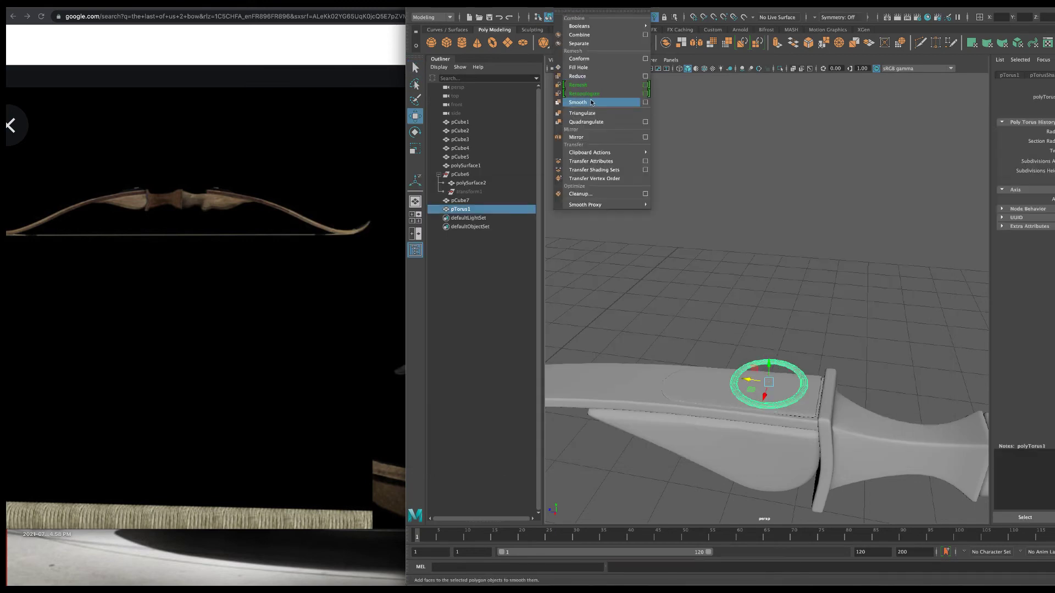
key("f")
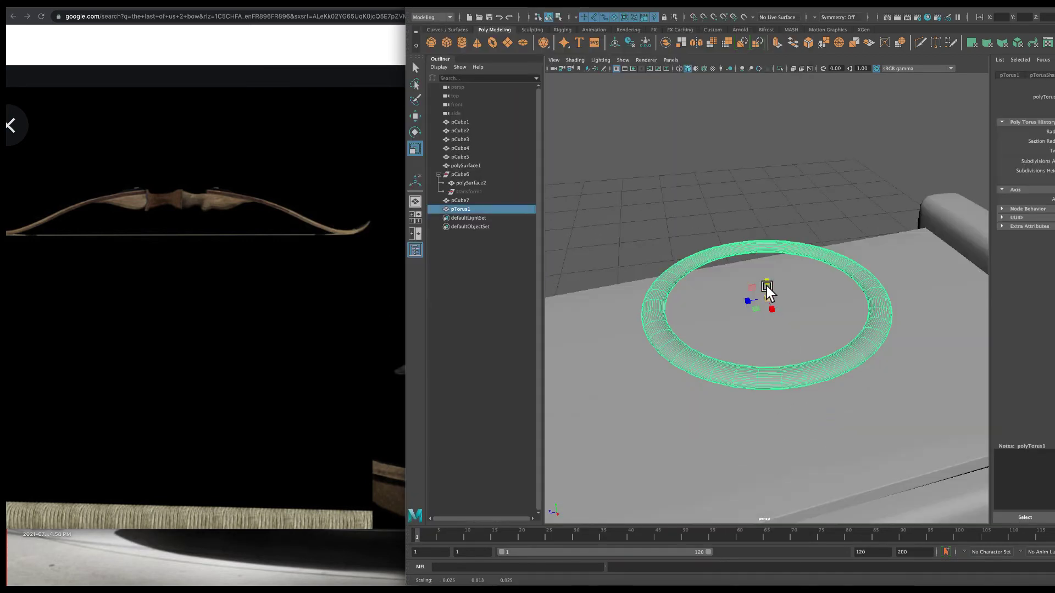
mouse_move(766, 251)
left_mouse_down("alt")
mouse_move(744, 286)
mouse_move(746, 338)
mouse_move(694, 284)
left_mouse_up("alt")
key("w")
left_click(746, 338)
key("super+Tab")
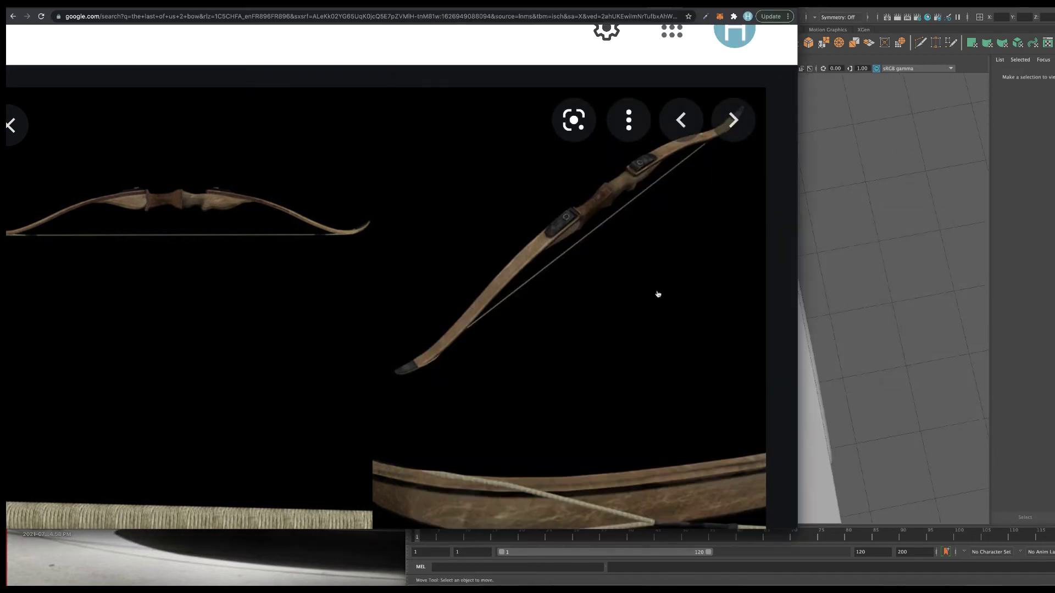
key("super+Tab")
left_click(761, 319)
key("r")
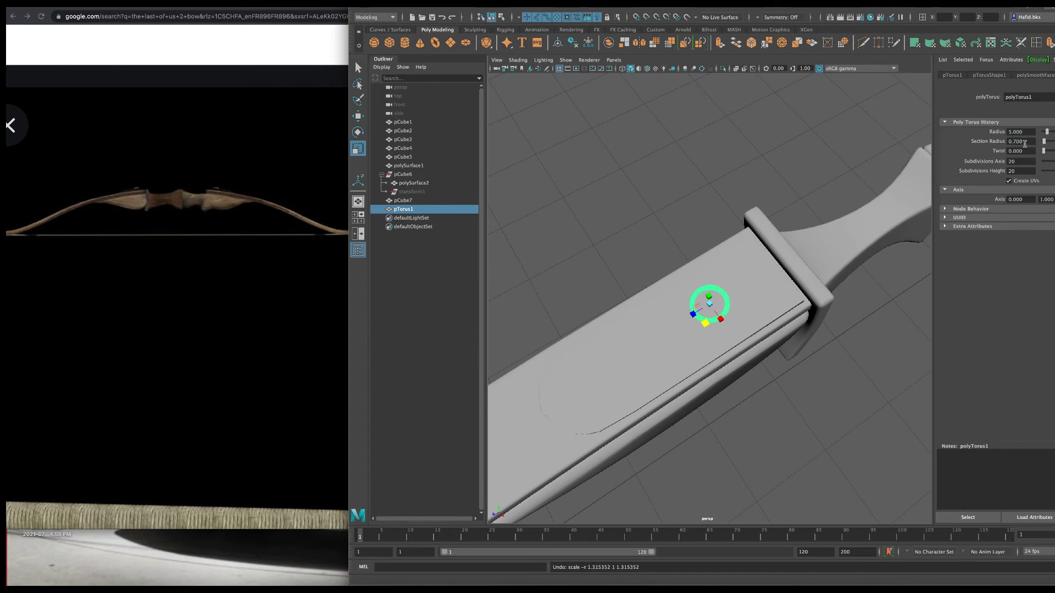
key("f")
left_click_drag(712, 295, 713, 308, "alt")
key("super+Tab")
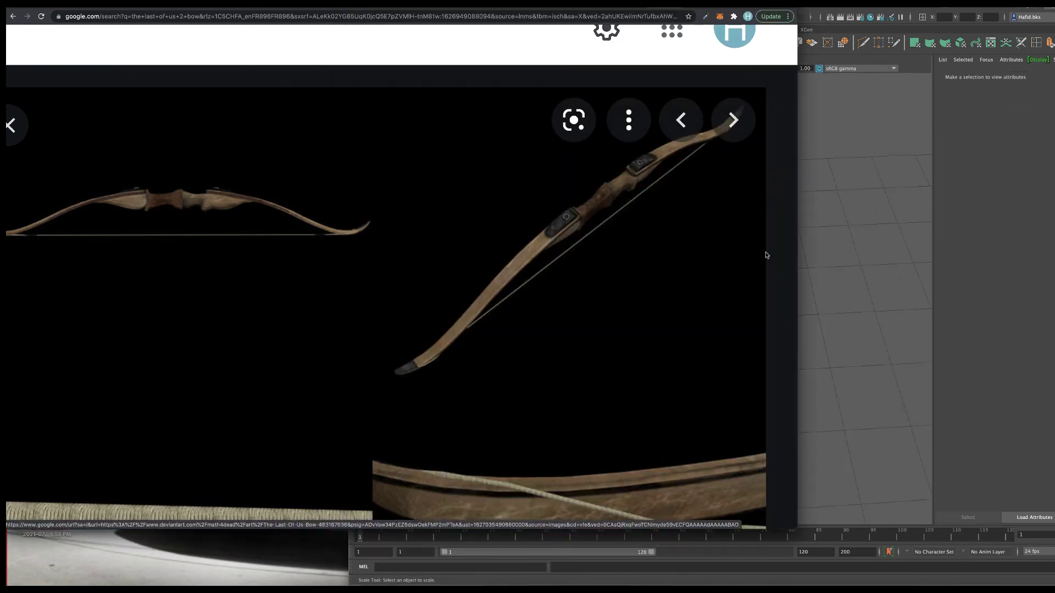
scroll(607, 270, "down", 3)
Group the limb parts from pCube1 through pTorus1 with Ctrl+G
left_click(849, 255)
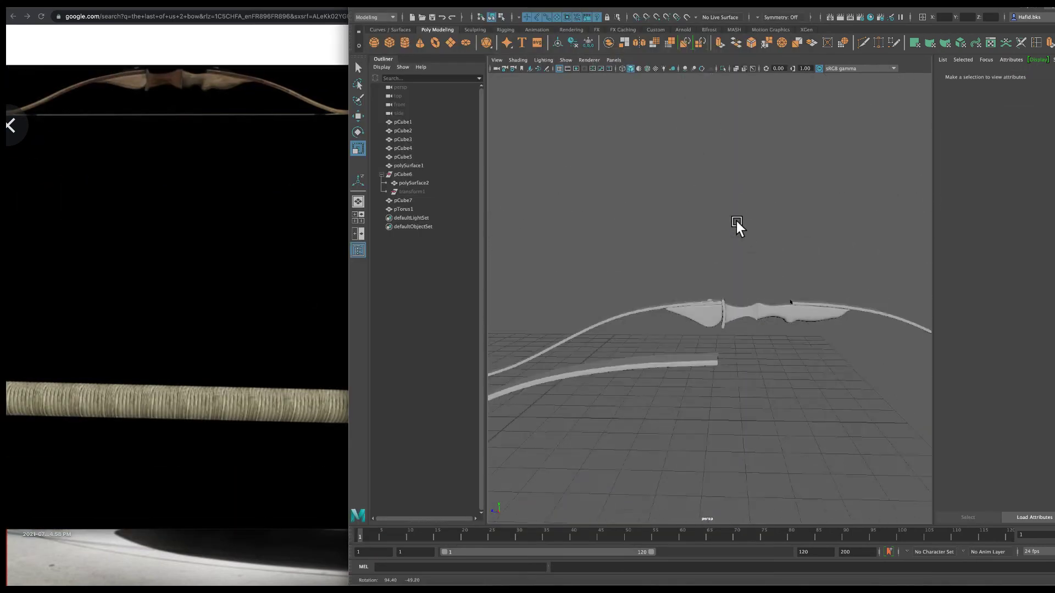
left_click_drag(736, 221, 794, 288, "alt")
left_click(794, 288)
left_click(462, 200)
key("f")
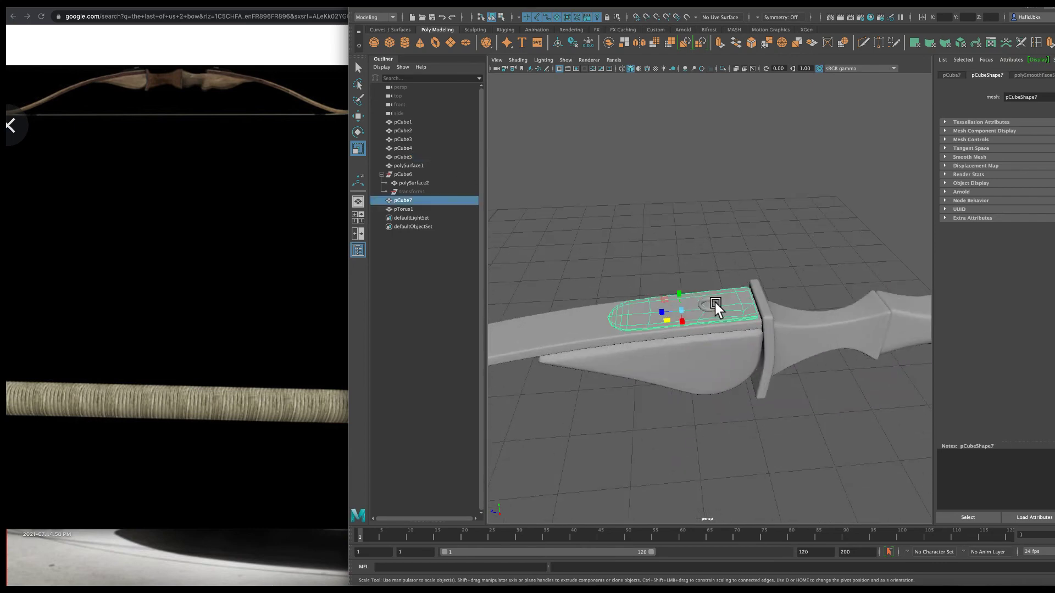
left_click(655, 315, "shift")
scroll(676, 341, "down", 3)
key("ctrl+g")
scroll(676, 342, "up", 5)
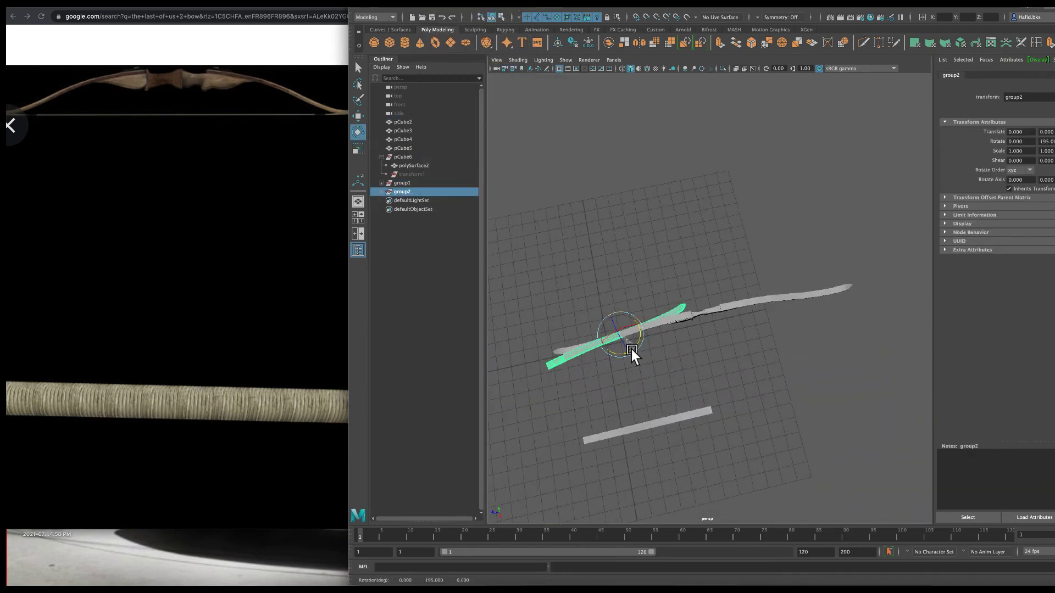
Rotate group2 around and inspect the bow from several angles
mouse_move(631, 351)
left_mouse_down()
mouse_move(607, 357)
mouse_move(444, 178)
left_mouse_up()
left_click(443, 182)
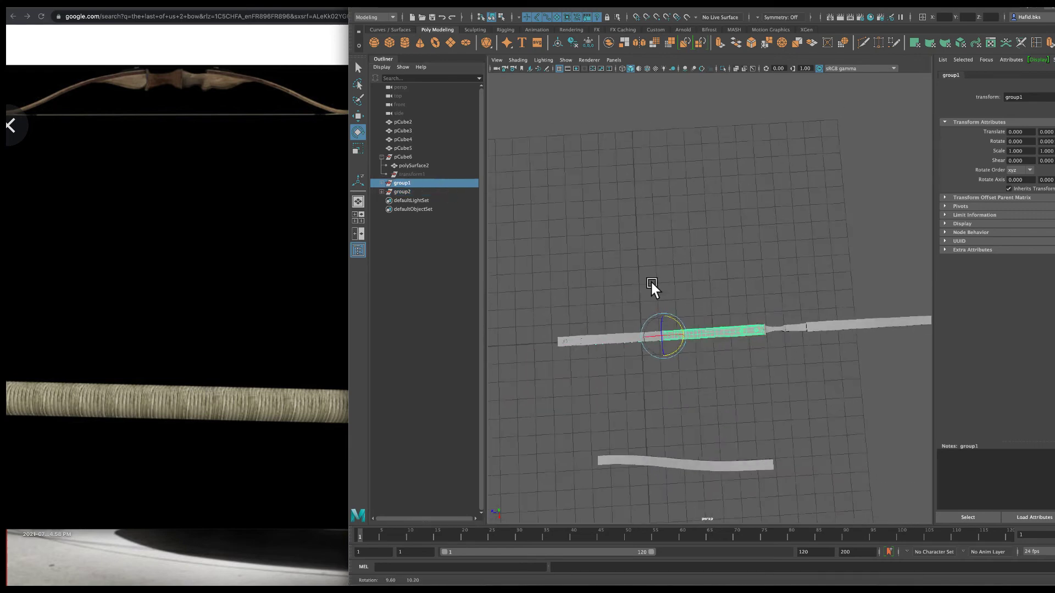
left_click_drag(667, 309, 777, 315, "alt")
key("ctrl+z")
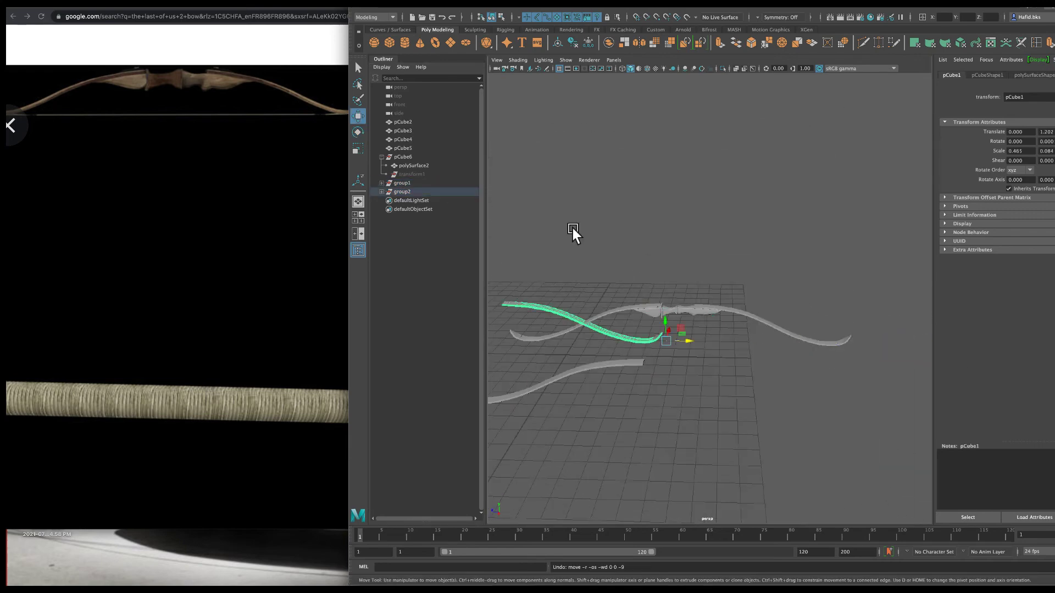
right_click_drag(711, 316, 789, 316, "alt")
mouse_move(868, 353)
left_mouse_down("alt")
mouse_move(688, 345)
mouse_move(450, 161)
left_mouse_up("alt")
left_click(833, 317)
left_click(602, 212)
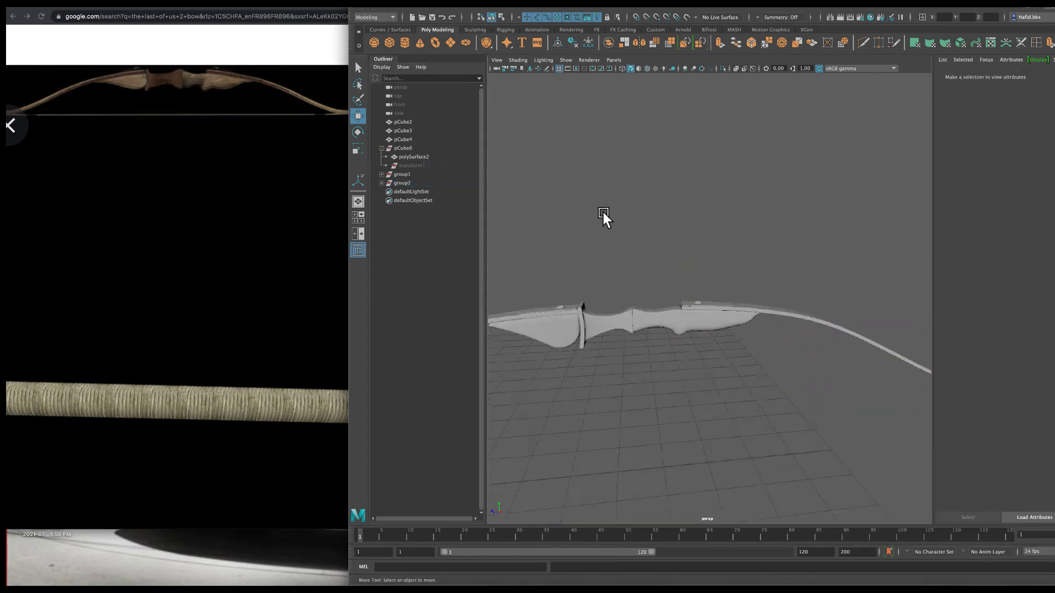
mouse_move(602, 212)
left_mouse_down("alt")
mouse_move(632, 203)
mouse_move(694, 237)
mouse_move(665, 250)
mouse_move(599, 231)
left_mouse_up("alt")
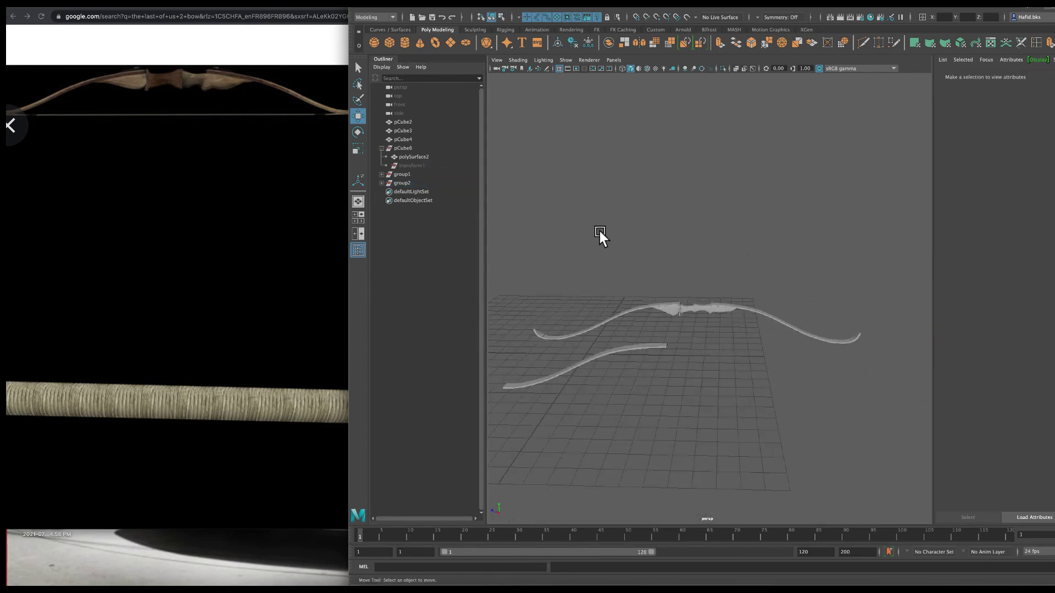
Bring the bow reference images back to the front
left_click(184, 141)
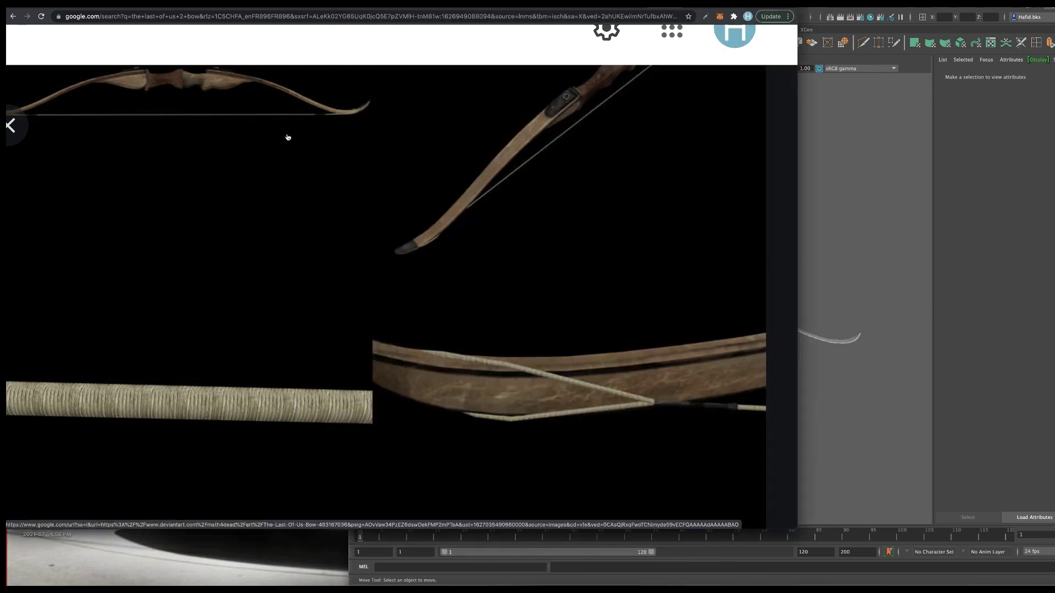
scroll(287, 137, "up", 2)
scroll(290, 138, "up", 2)
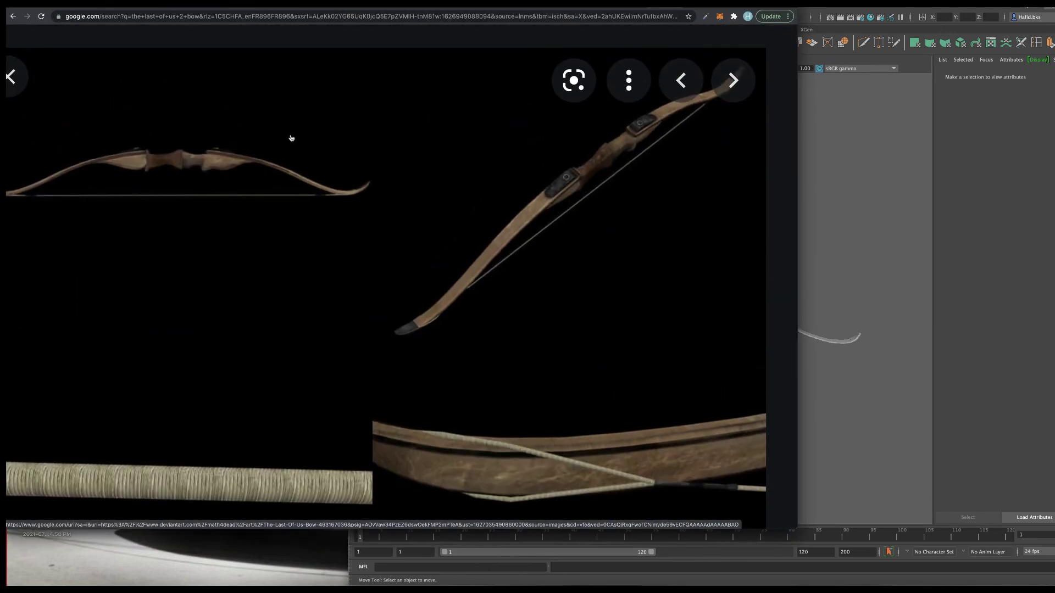
Create a polygon cylinder at the origin and rotate it -90 on X
scroll(291, 138, "down", 1)
key("super+Tab")
right_click_drag(678, 229, 580, 318, "shift")
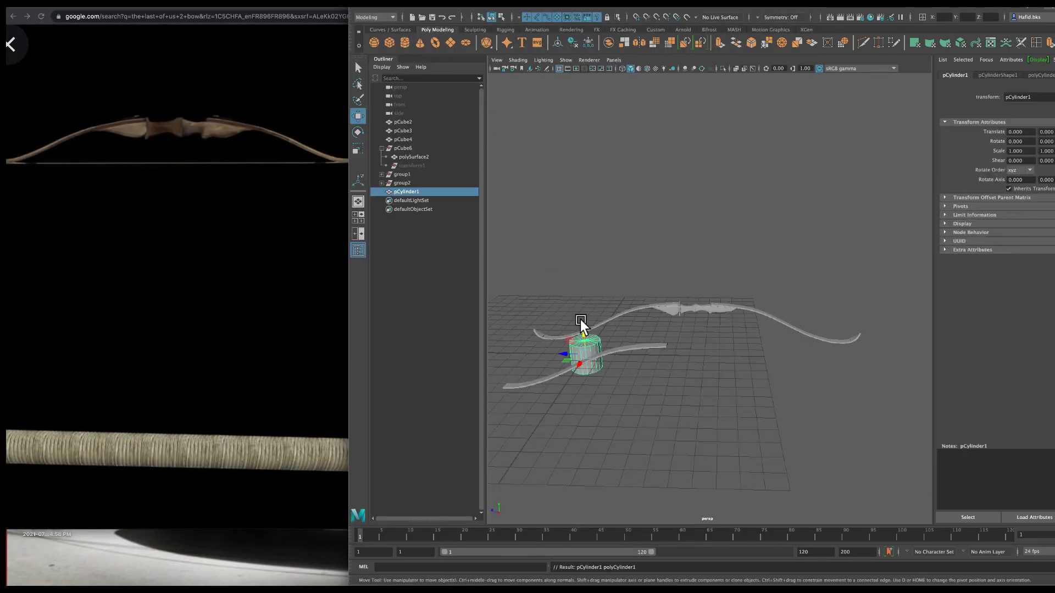
left_click_drag(609, 351, 584, 366)
scroll(584, 366, "up", 5)
scroll(555, 342, "up", 3)
Scale pCylinder1 thin and raise it into place as the bowstring
key("r")
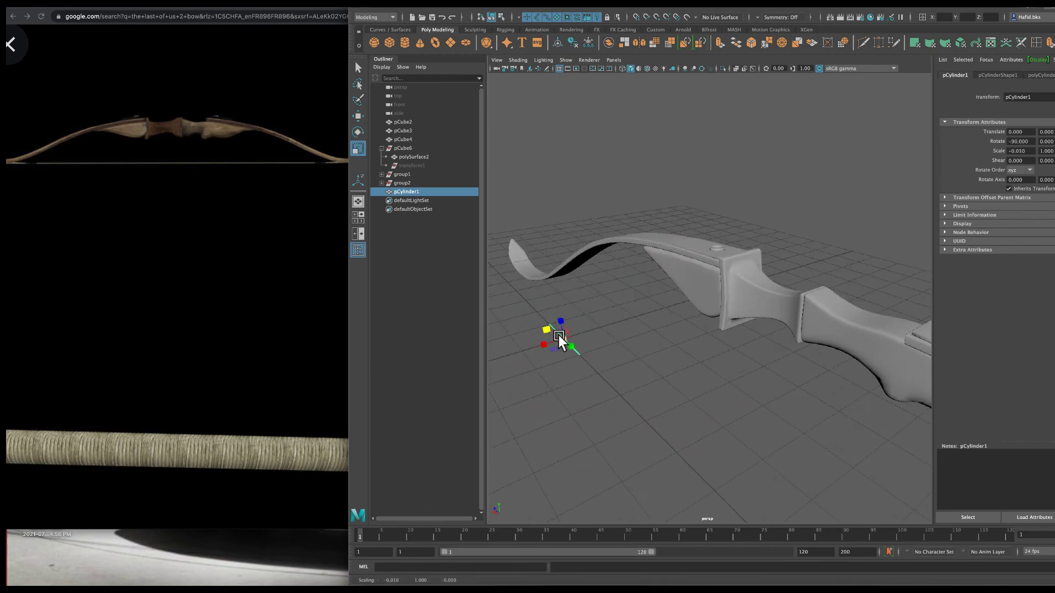
scroll(639, 331, "down", 5)
mouse_move(645, 365)
left_mouse_down("alt")
mouse_move(697, 322)
mouse_move(691, 370)
mouse_move(721, 374)
mouse_move(654, 370)
mouse_move(729, 371)
mouse_move(680, 324)
left_mouse_up("alt")
key("r")
mouse_move(691, 360)
left_mouse_down()
mouse_move(691, 347)
mouse_move(632, 301)
left_mouse_up()
key("r")
left_click(644, 312)
left_click(695, 342)
left_click_drag(695, 342, 714, 308, "alt")
Hide pCube6 and place it below pCylinder1 in the hierarchy
left_click(401, 183)
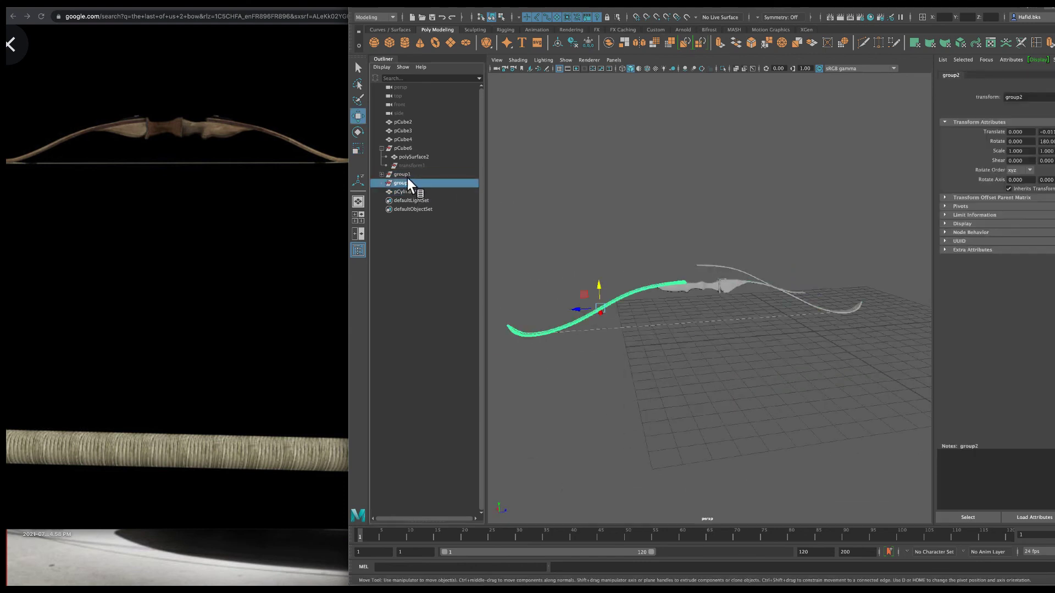
left_click(403, 139)
left_click(434, 148)
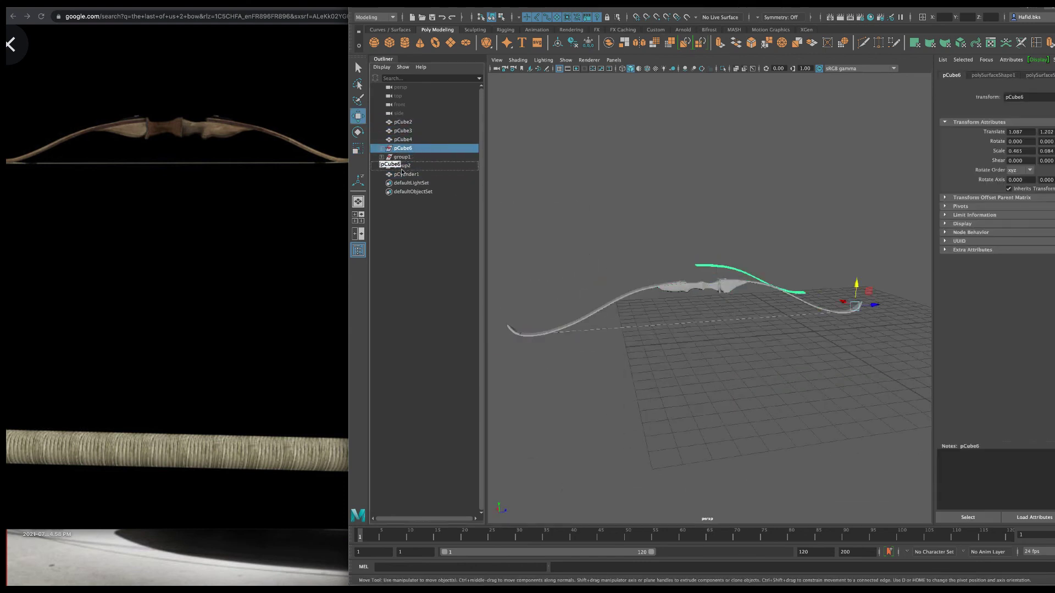
left_click_drag(401, 170, 402, 175)
key("ctrl+h")
Group every bow part from pCube2 to pCylinder1 as ellies_bow
left_click_drag(439, 122, 463, 159)
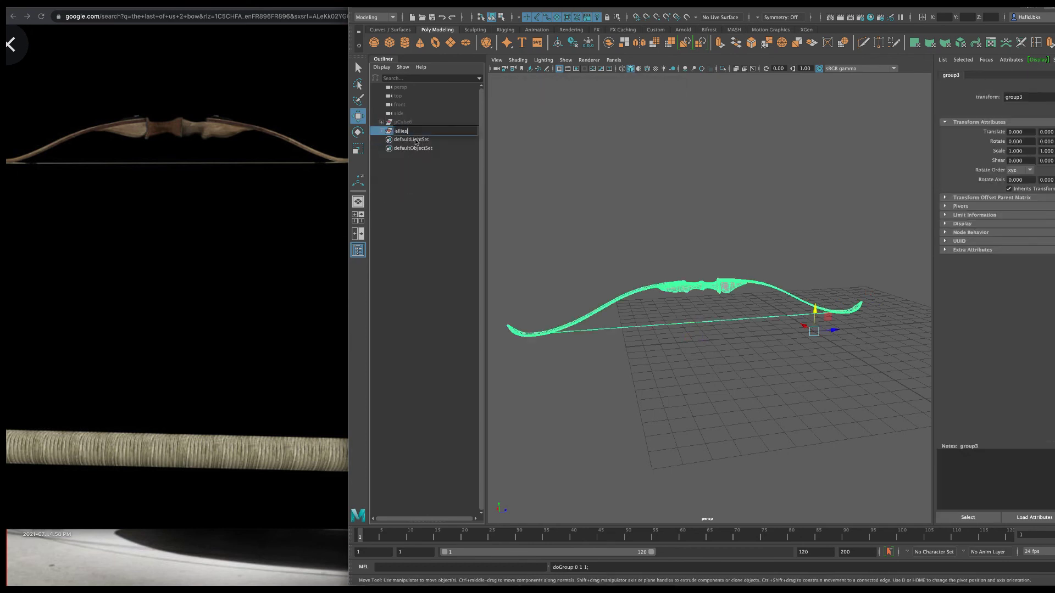
key("e")
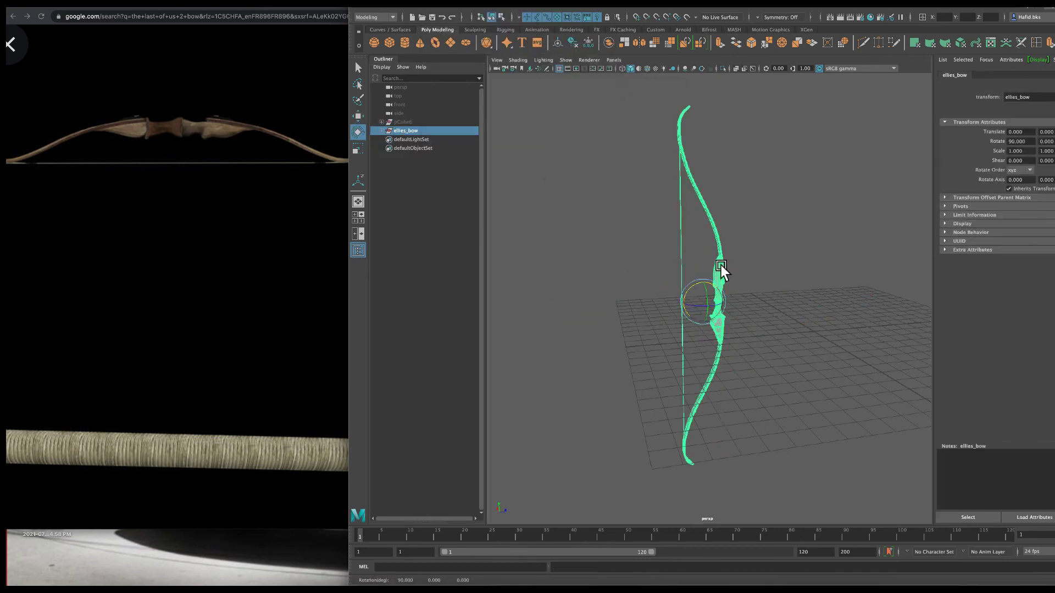
key("w")
left_click_drag(718, 302, 626, 143, "alt")
scroll(744, 251, "up", 3)
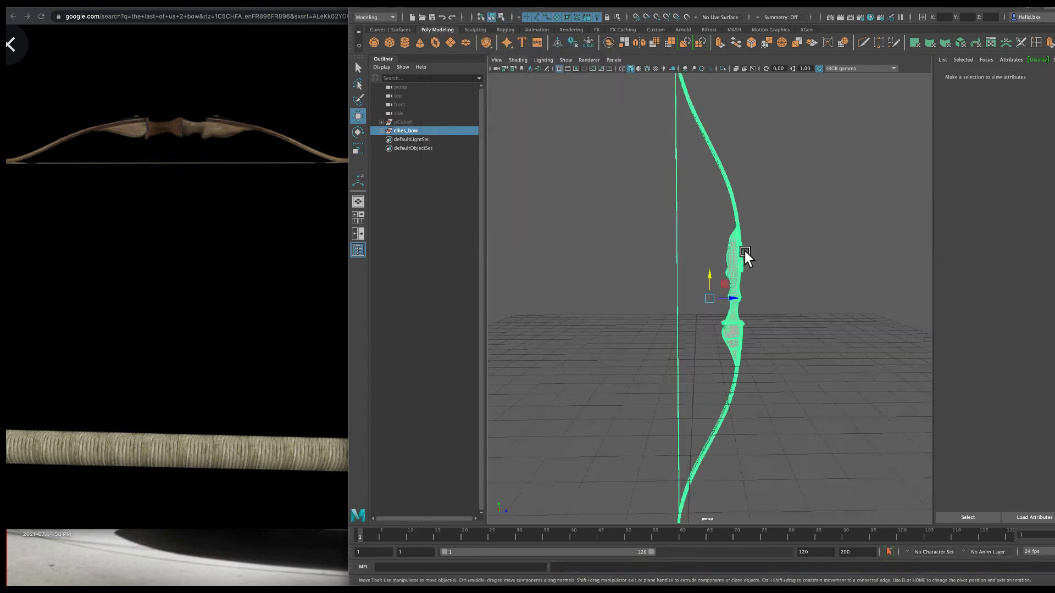
Rotate ellies_bow 90° so the bow stands upright
left_click(708, 242)
mouse_move(708, 242)
left_mouse_down("alt")
mouse_move(776, 258)
mouse_move(654, 215)
left_mouse_up("alt")
left_click(677, 247)
key("e")
key("f")
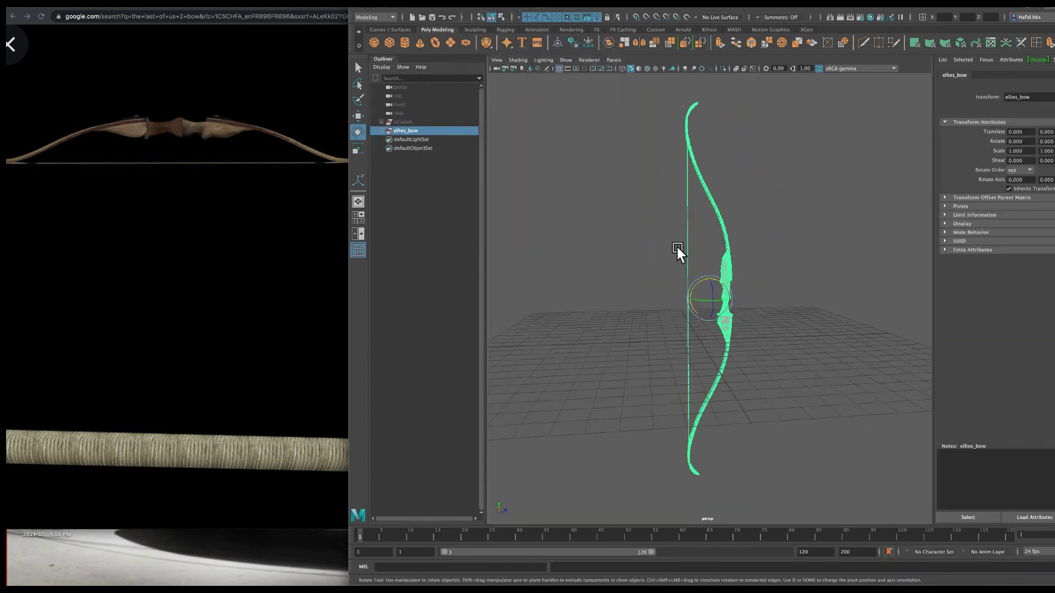
left_click(729, 389)
mouse_move(594, 321)
left_mouse_down("alt")
mouse_move(655, 274)
mouse_move(711, 298)
left_mouse_up("alt")
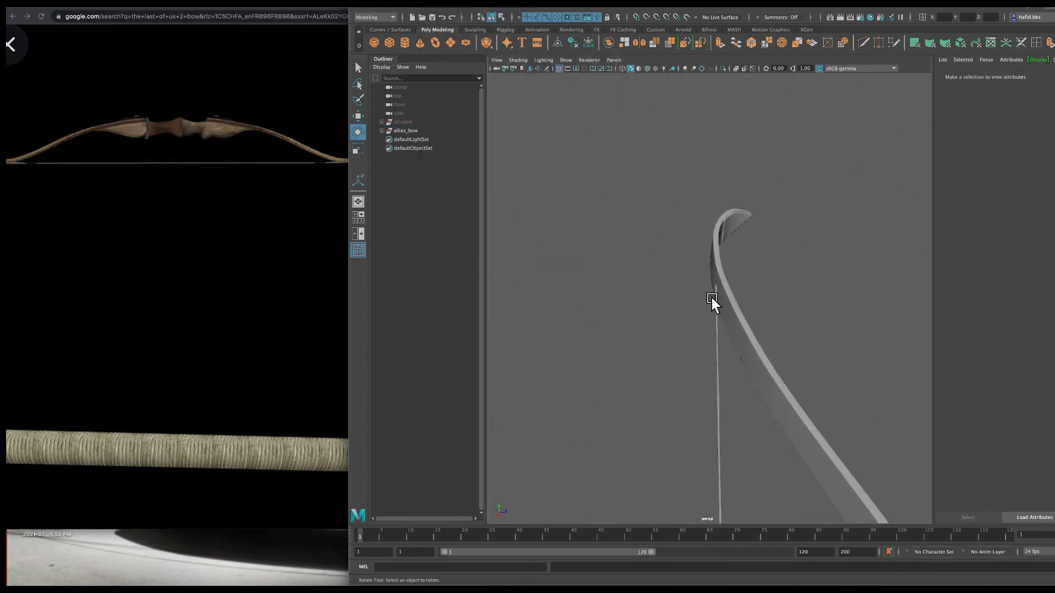
Create a polygon sphere and shrink it to a small bead
scroll(709, 313, "up", 5)
right_click_drag(589, 169, 636, 223, "shift")
key("f")
key("r")
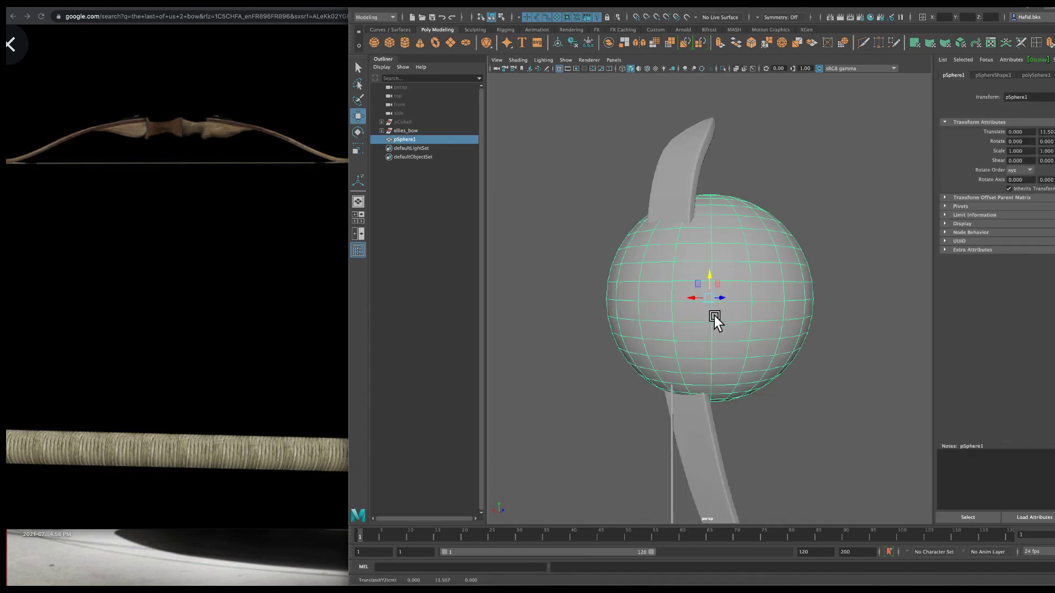
mouse_move(714, 318)
left_mouse_down()
mouse_move(598, 301)
mouse_move(685, 322)
mouse_move(666, 365)
mouse_move(691, 373)
mouse_move(674, 353)
mouse_move(701, 372)
left_mouse_up()
key("w")
scroll(567, 412, "up", 3)
Move pSphere1 up onto the top end of the string
left_click(660, 355)
scroll(659, 354, "up", 2)
left_click(574, 352)
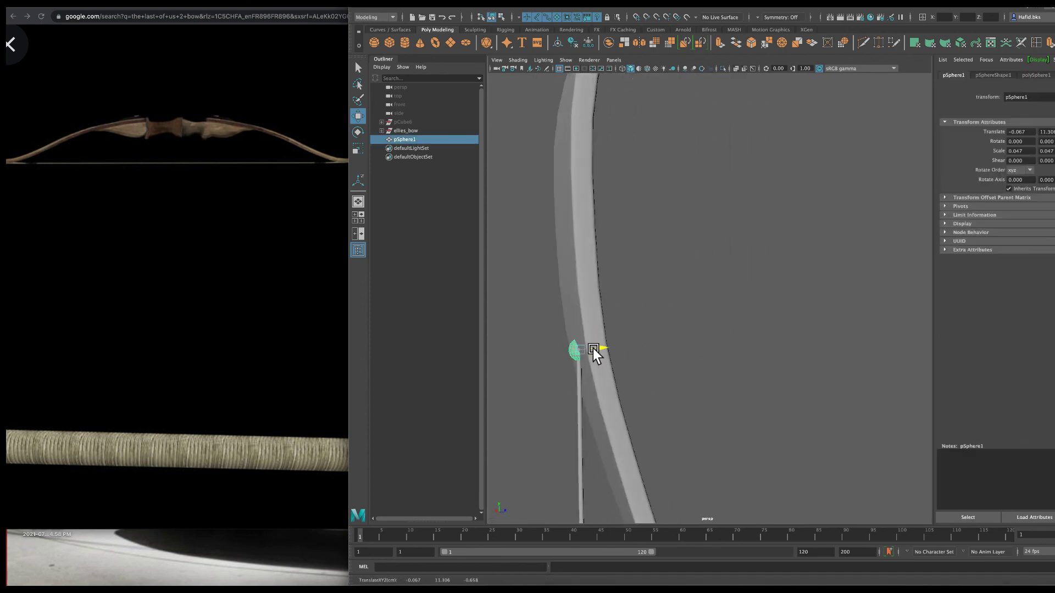
left_click_drag(596, 353, 600, 347, "alt")
key("f")
left_click_drag(690, 314, 693, 217)
scroll(631, 242, "down", 3)
scroll(695, 273, "down", 5)
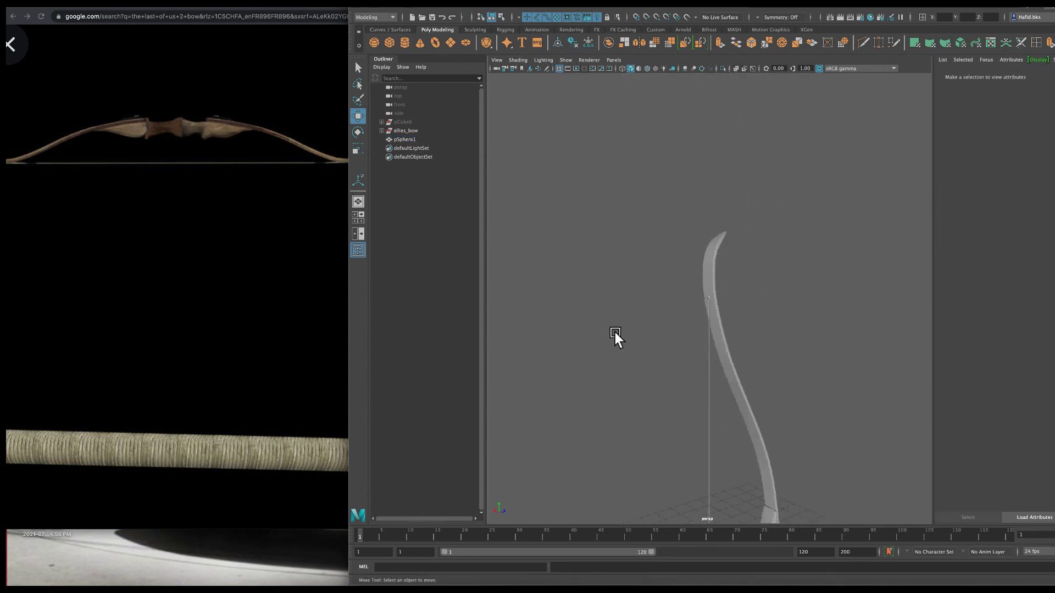
Duplicate the sphere as pSphere2 and place it at the lower string end
key("ctrl+d")
left_click_drag(739, 143, 718, 489)
scroll(700, 207, "up", 5)
scroll(700, 247, "up", 3)
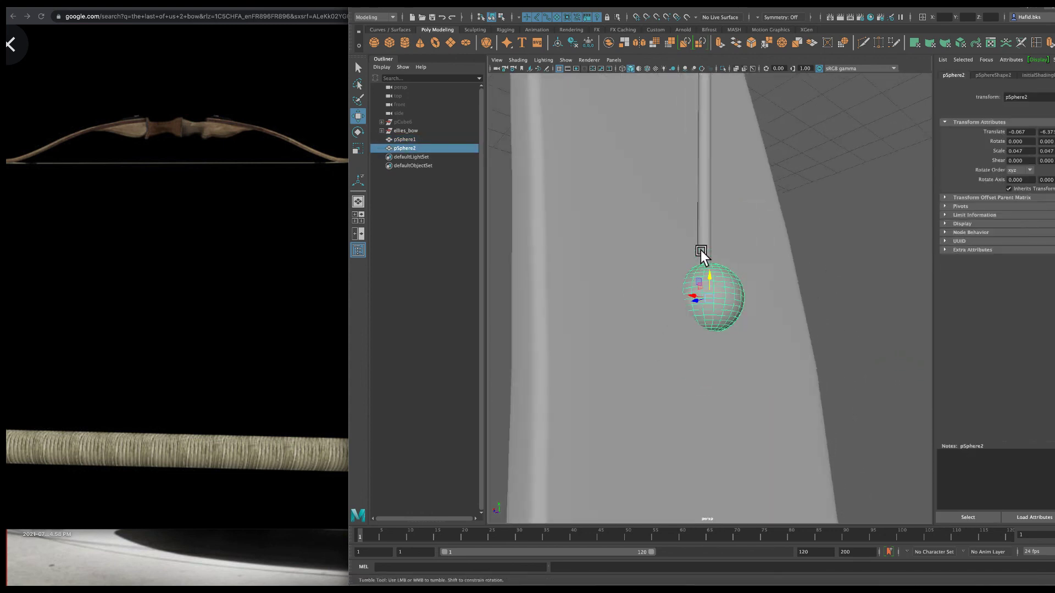
mouse_move(734, 263)
left_mouse_down("alt")
mouse_move(709, 273)
mouse_move(725, 273)
left_mouse_up("alt")
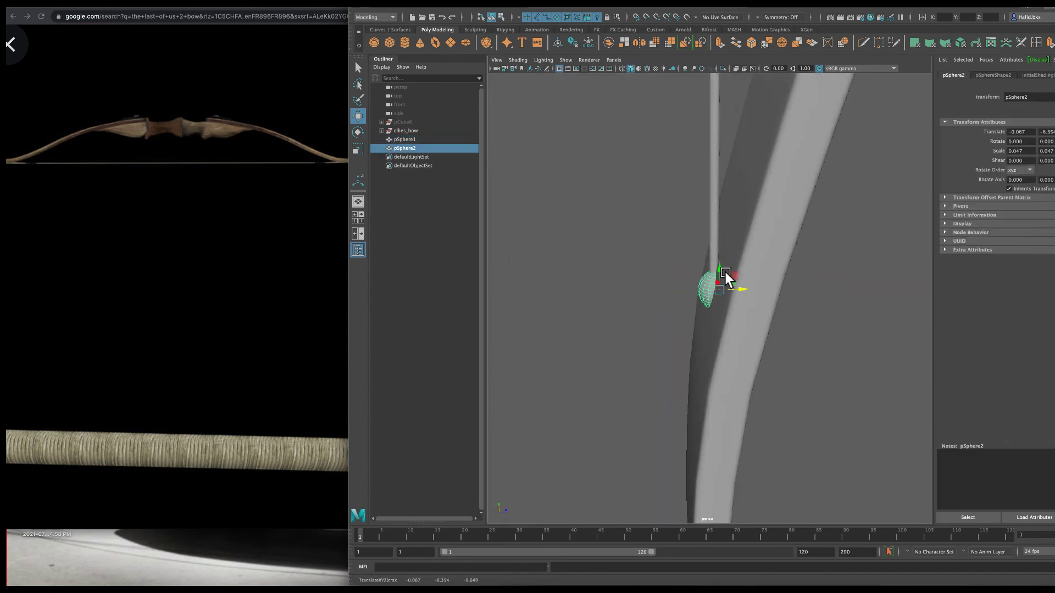
scroll(735, 286, "down", 3)
scroll(718, 285, "down", 3)
scroll(546, 288, "down", 8)
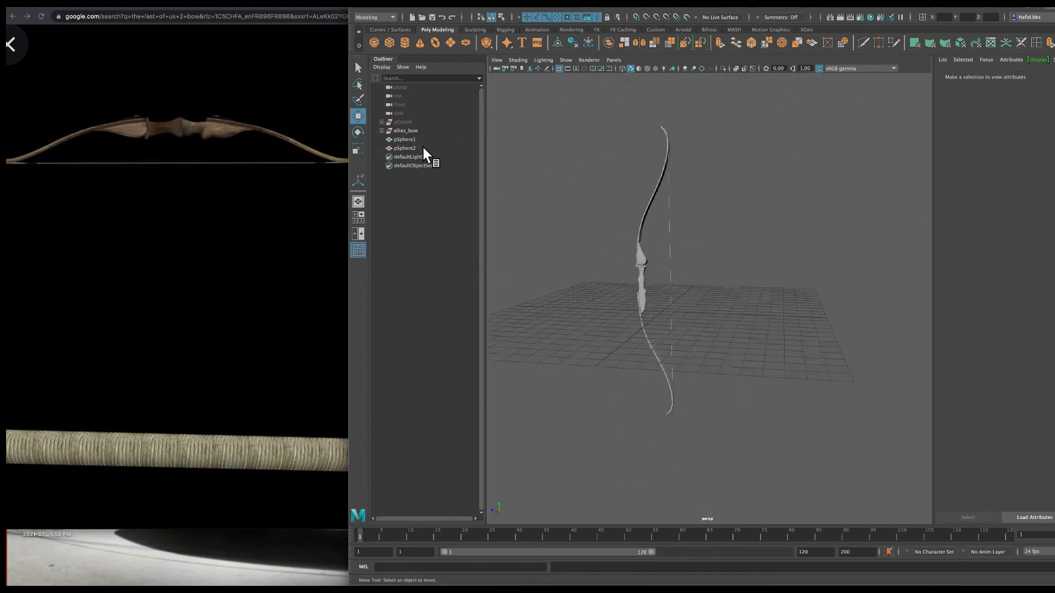
Select pSphere1 and the bow parts inside ellies_bow in the Outliner
left_click(405, 140)
scroll(651, 293, "up", 5)
left_click(406, 156)
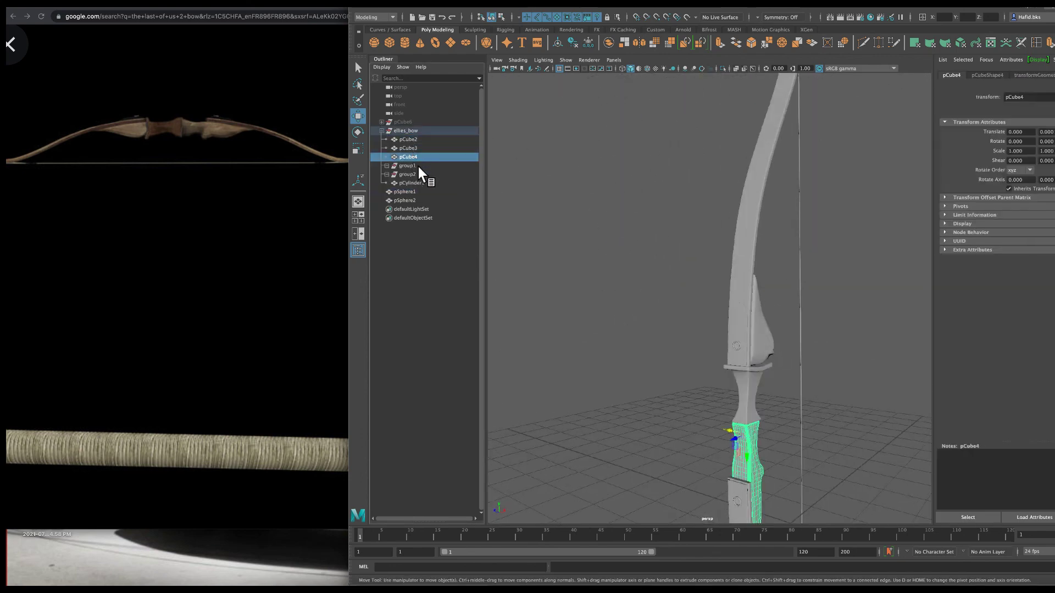